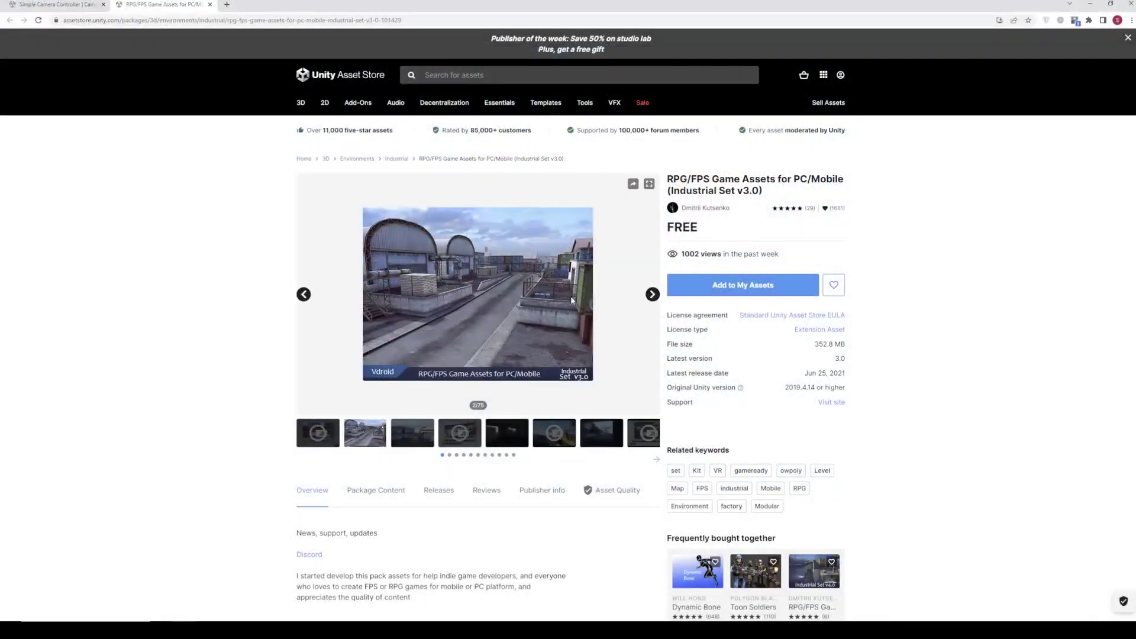
# Step: Review the Asset Store pages for RPG/FPS Game Assets for PC/Mobile and Simple Camera Controller, highlighting each asset's title
pyautogui.moveTo(668, 178); pyautogui.dragTo(844, 179)
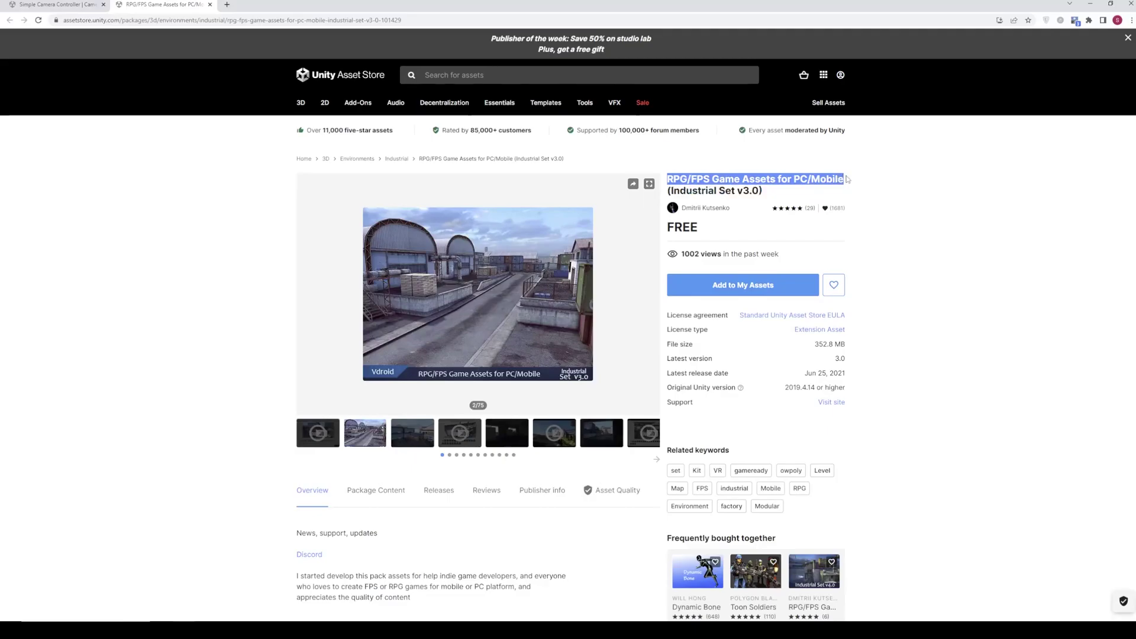
pyautogui.click(58, 5)
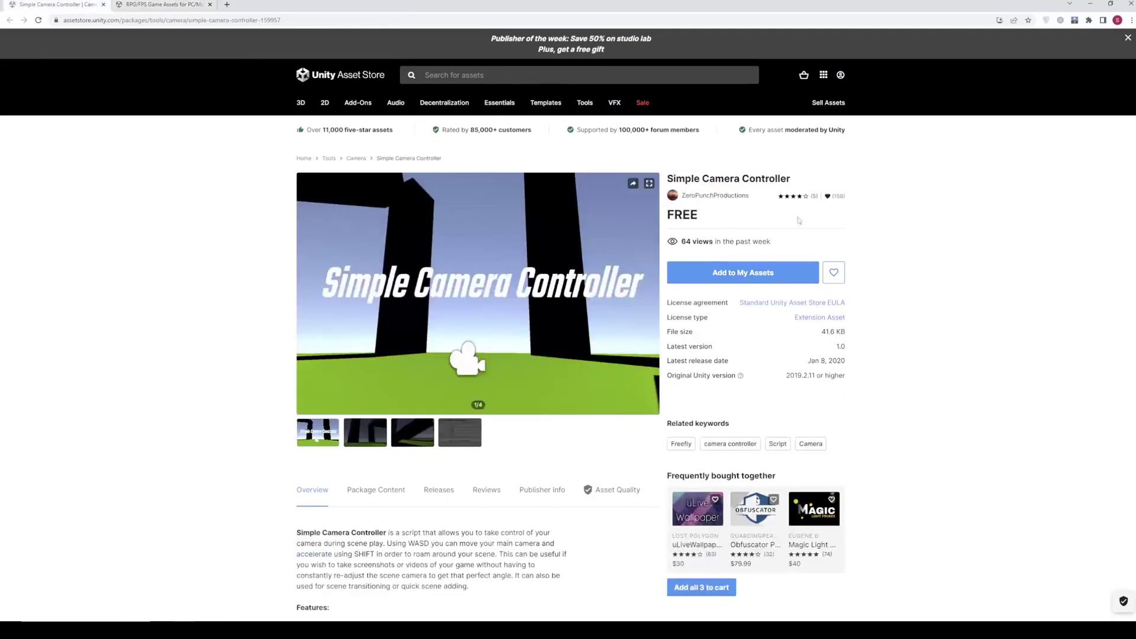
pyautogui.moveTo(668, 178); pyautogui.dragTo(795, 187)
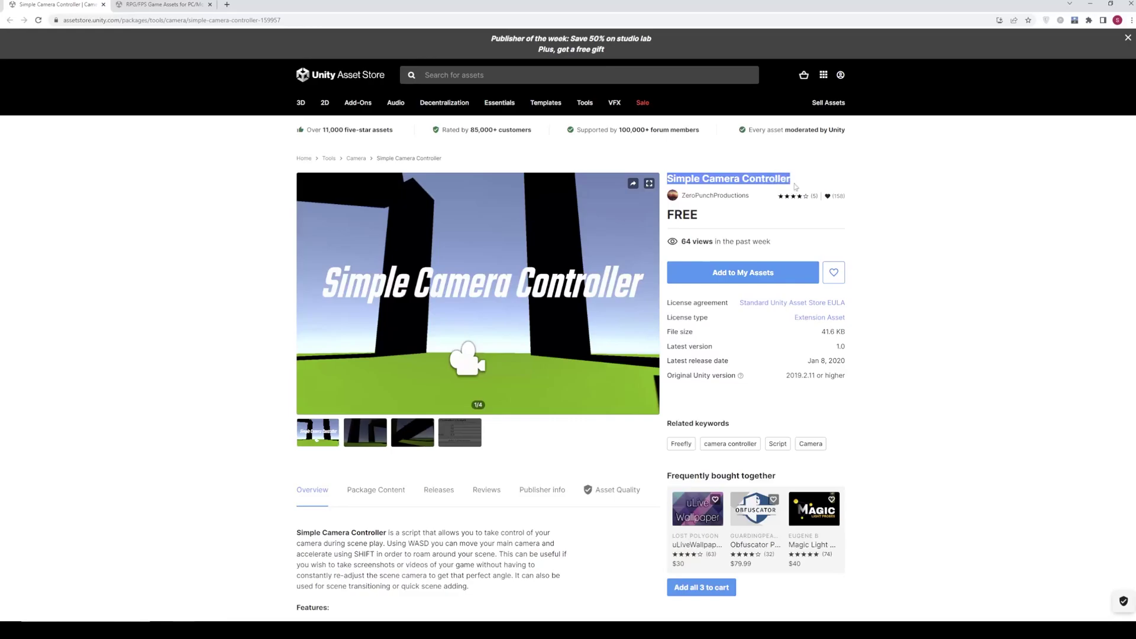
pyautogui.click(1007, 265)
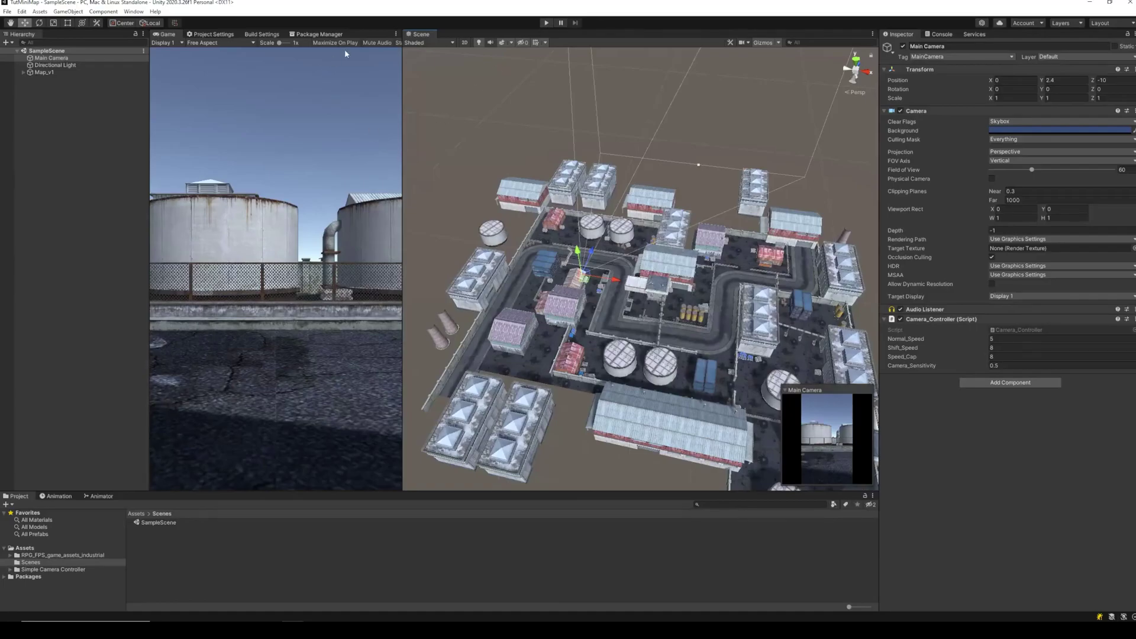
# Step: In Unity, run SampleScene and move the camera forward through the industrial map to test the controller
pyautogui.click(547, 23)
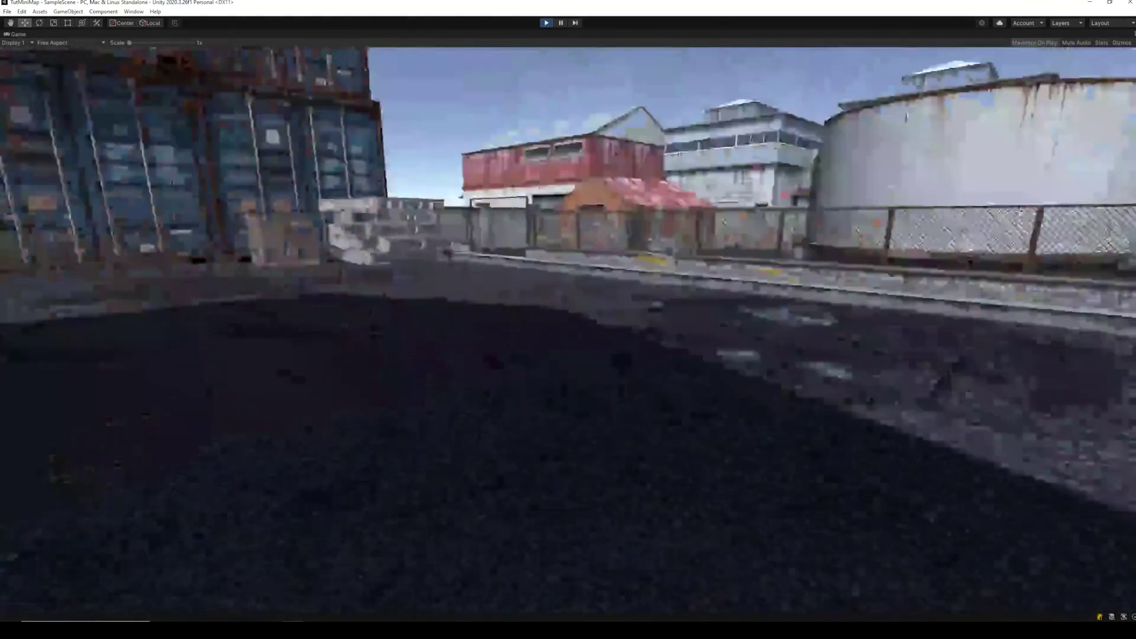
pyautogui.press('w')
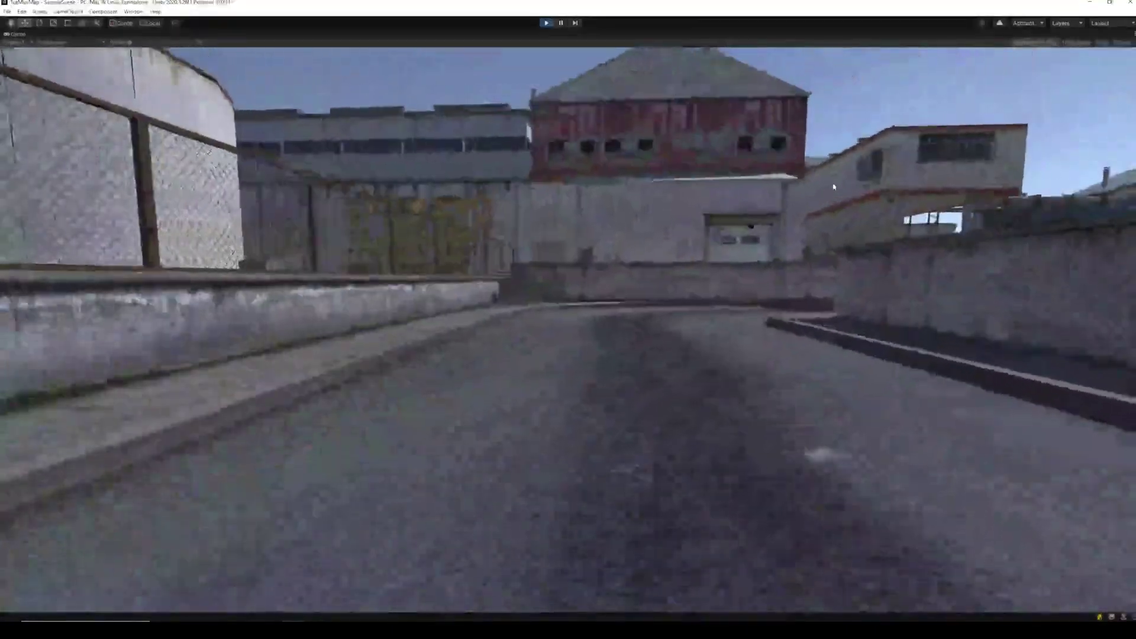
pyautogui.press('w')
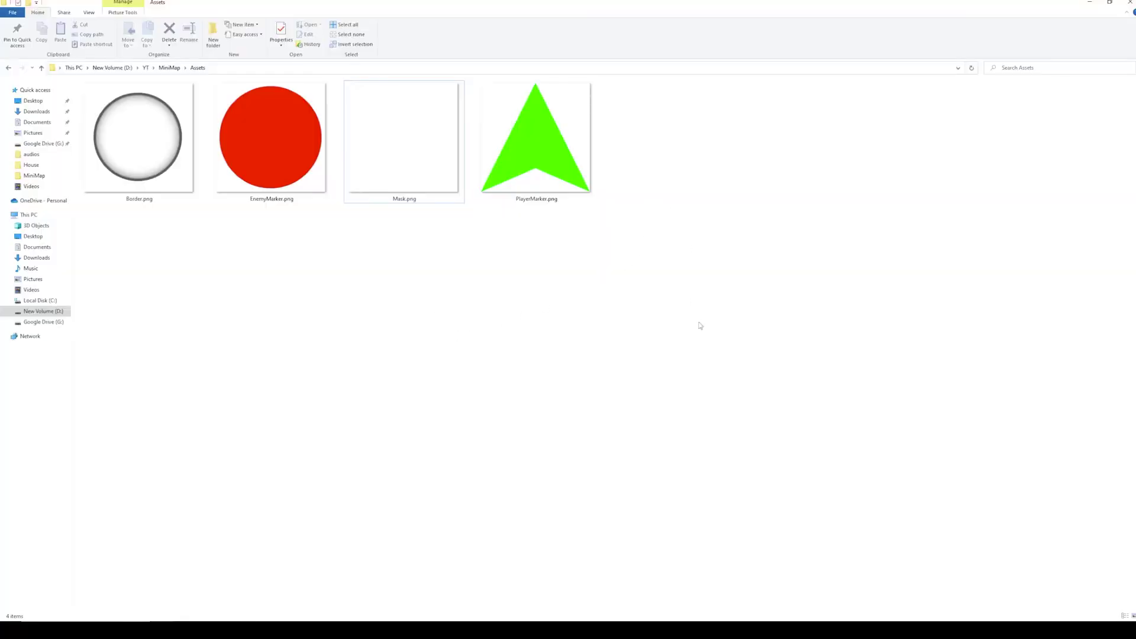
# Step: In File Explorer, look through the Border, EnemyMarker, Mask and PlayerMarker images in the MiniMap Assets folder
pyautogui.click(155, 157)
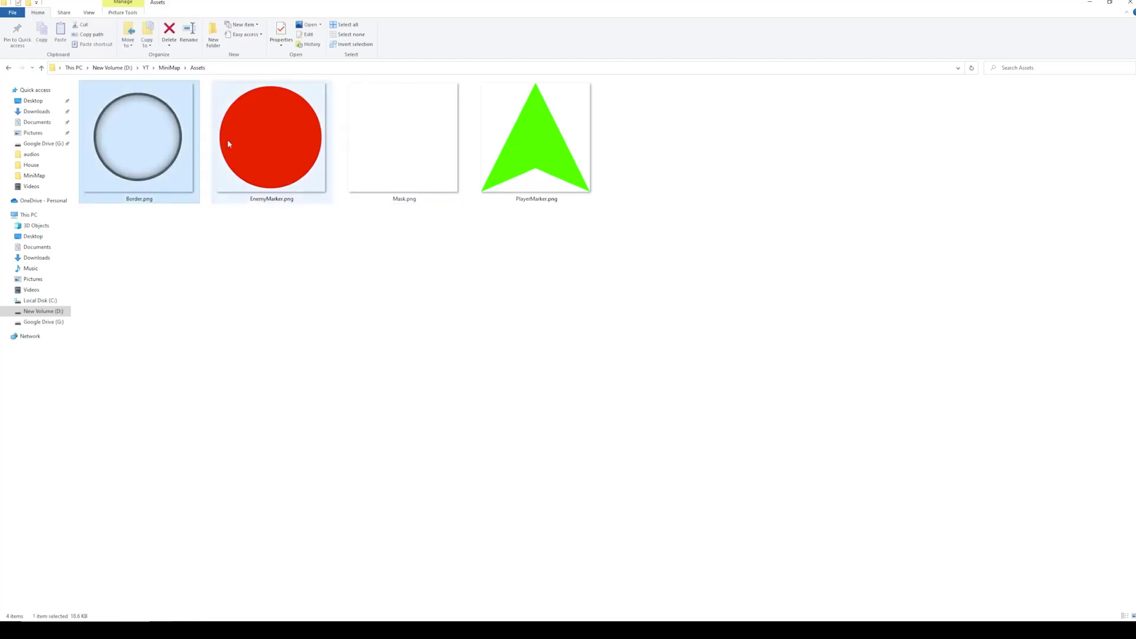
pyautogui.click(284, 183)
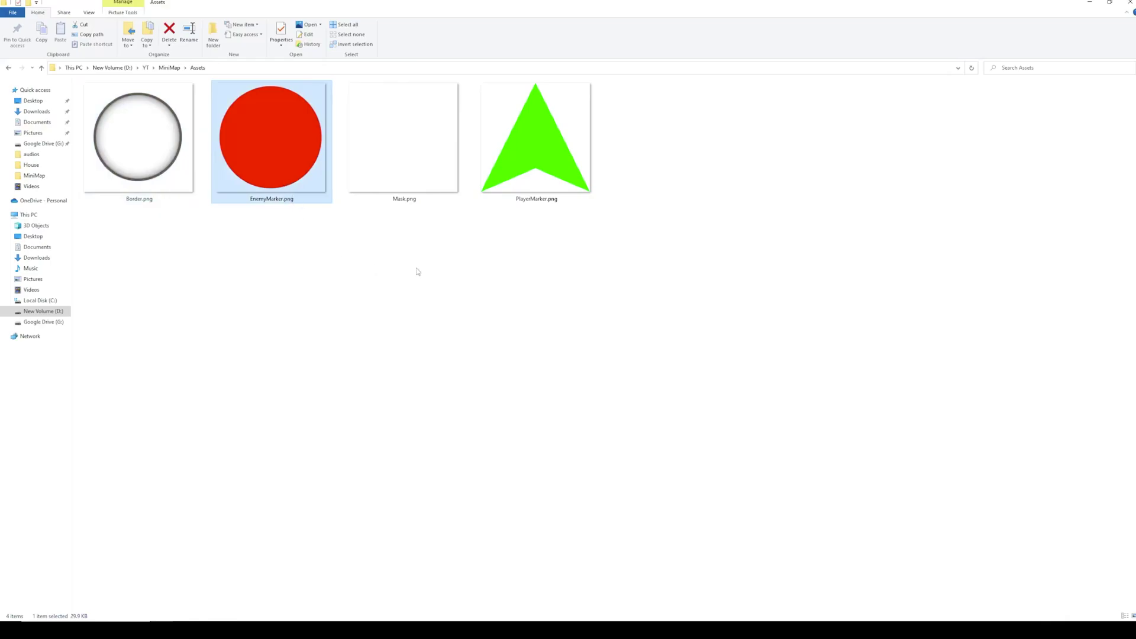
pyautogui.click(408, 174)
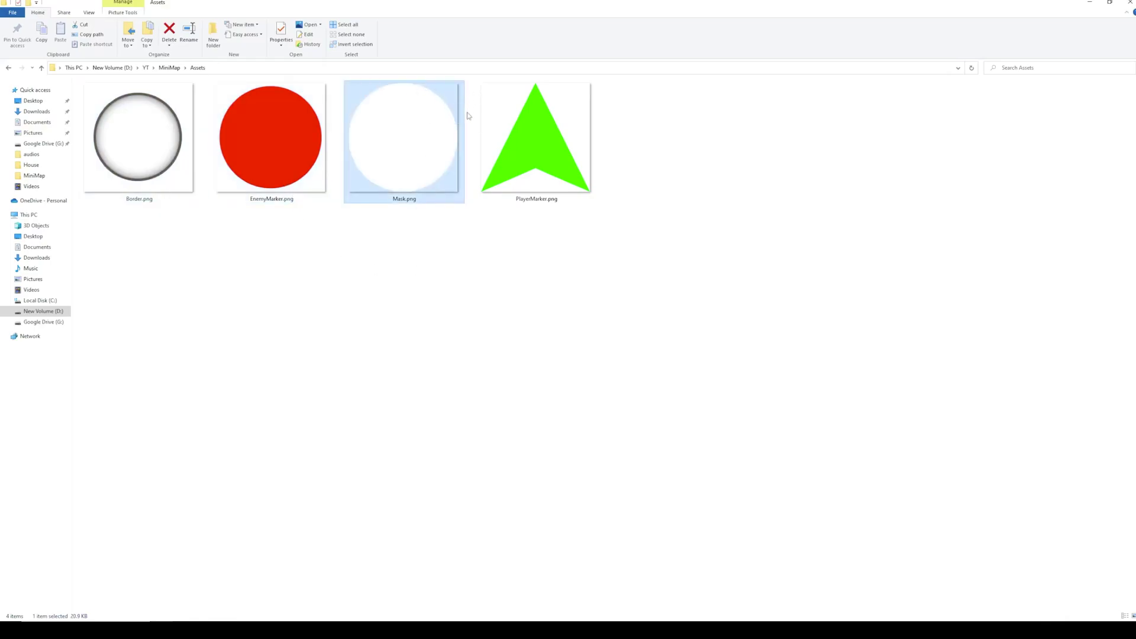
pyautogui.click(529, 140)
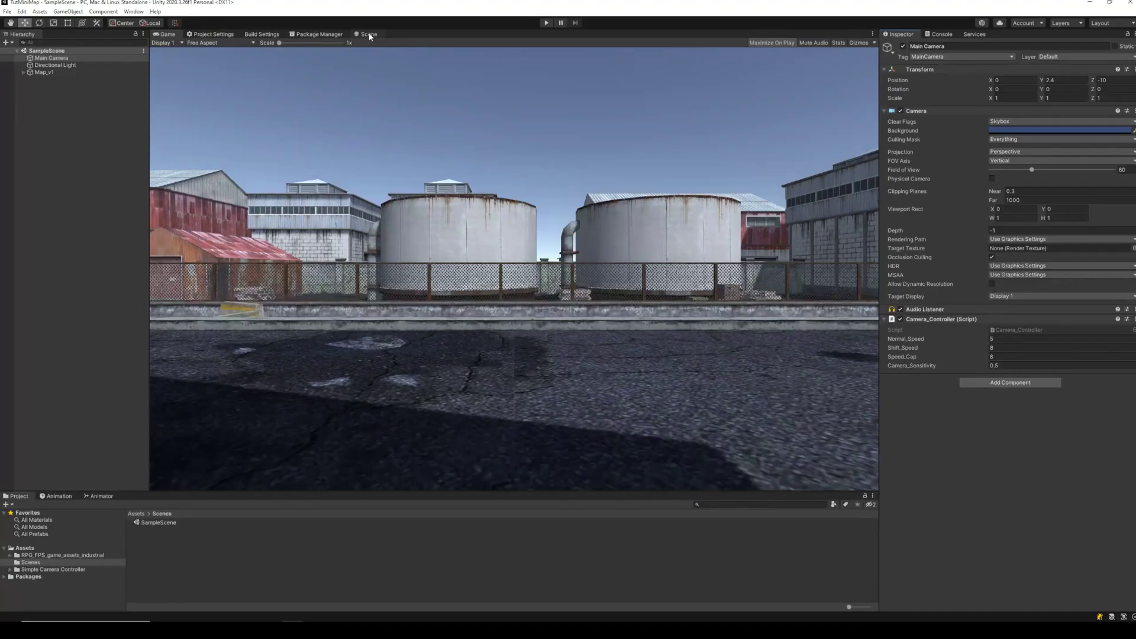
# Step: In Unity, frame the entire map in an orthographic top view of the Scene, shown maximized with nothing selected
pyautogui.click(368, 34)
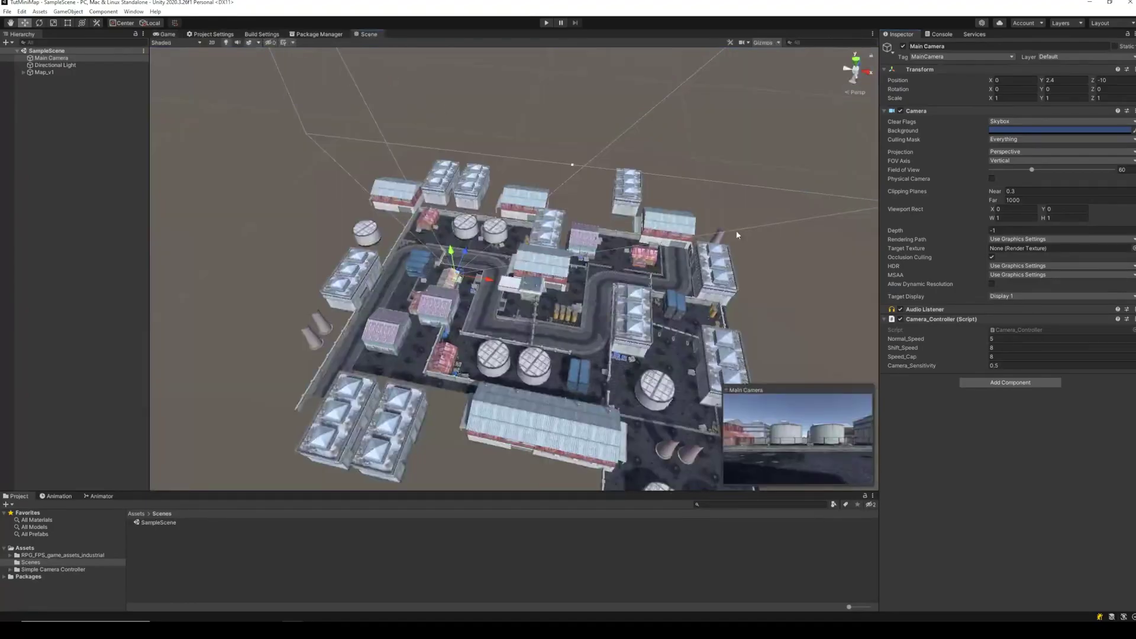
pyautogui.click(853, 80)
pyautogui.click(856, 60)
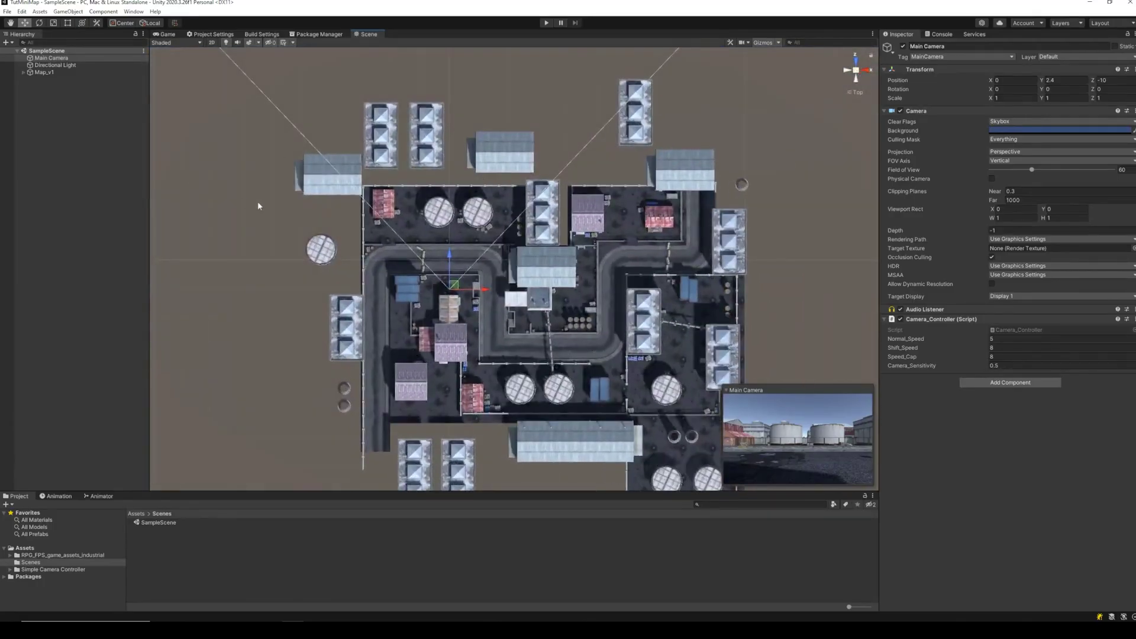
pyautogui.scroll(-3, 257, 285)
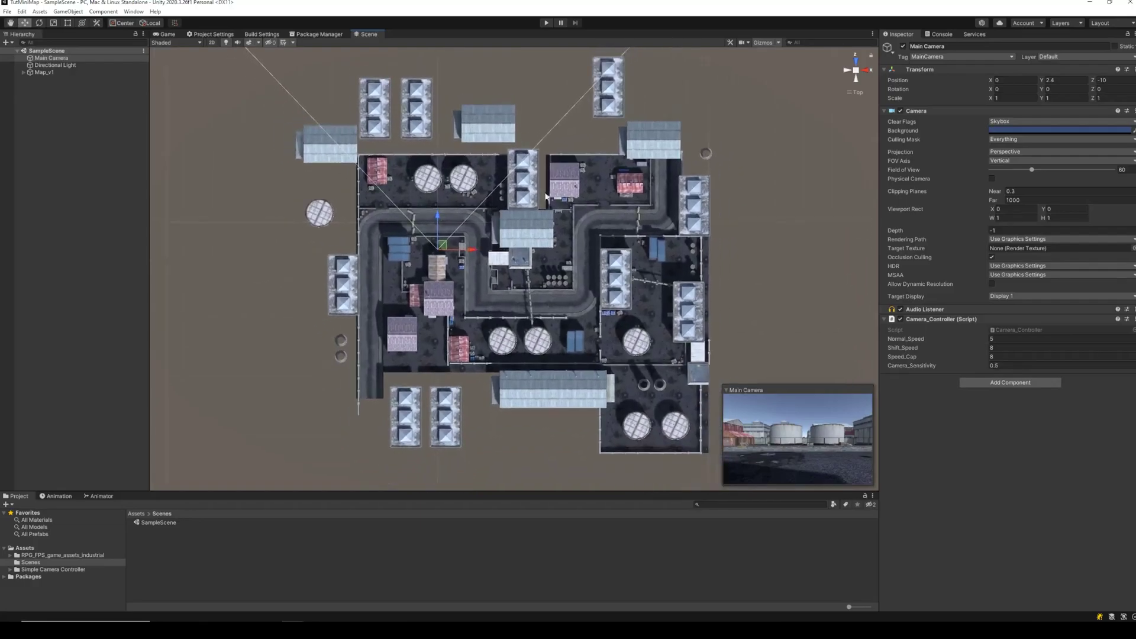
pyautogui.click(786, 236)
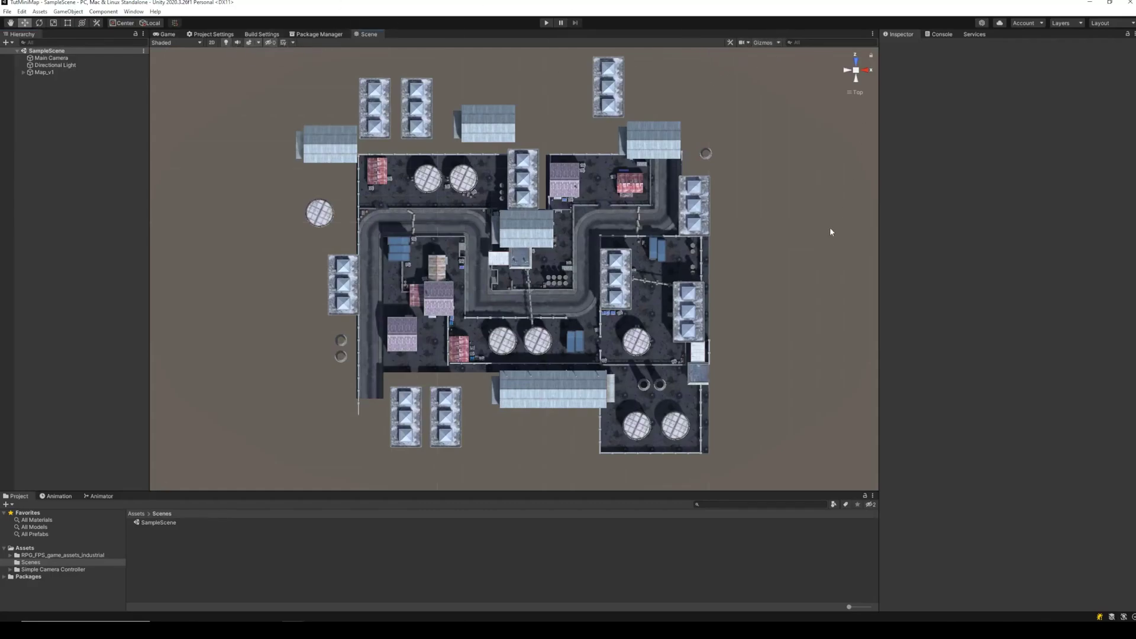
pyautogui.hotkey('shift', 'space')
pyautogui.scroll(5, 838, 268)
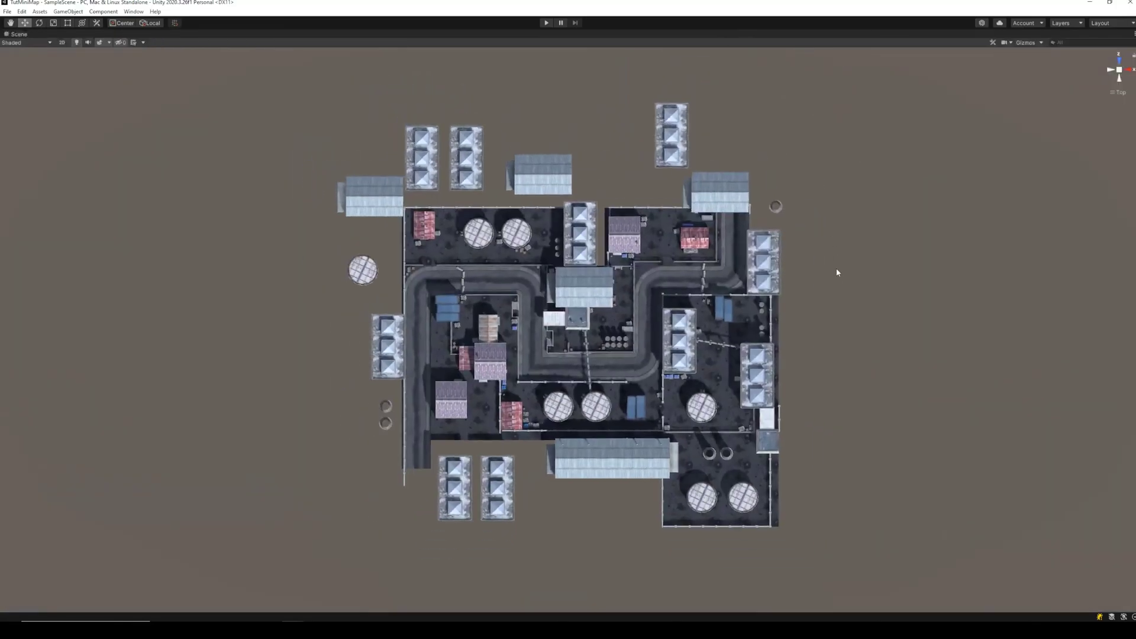
pyautogui.hotkey('shift', 'space')
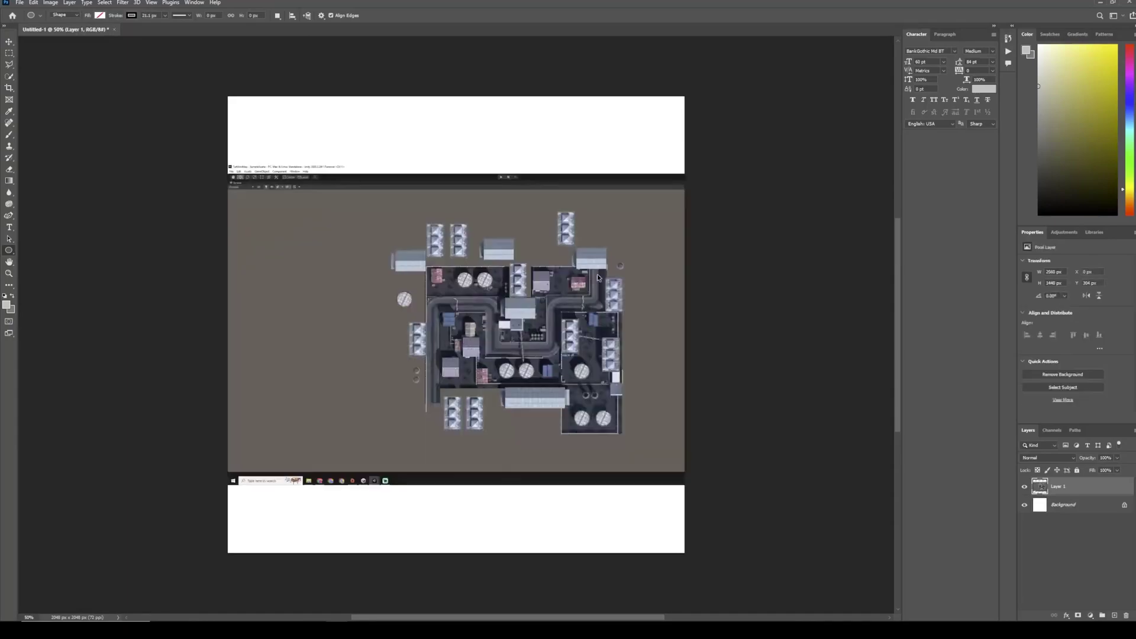
# Step: In Photoshop, scale and reposition the map screenshot so that the map fills the square canvas
pyautogui.hotkey('ctrl', 't')
pyautogui.moveTo(516, 486); pyautogui.dragTo(516, 570)
pyautogui.moveTo(515, 165); pyautogui.dragTo(523, 54)
pyautogui.moveTo(546, 246); pyautogui.dragTo(492, 249)
pyautogui.moveTo(458, 574); pyautogui.dragTo(458, 580)
pyautogui.press('Return')
# Step: Draw grey rectangles over the rectangular buildings in and around the walled area of the map
pyautogui.press('z')
pyautogui.moveTo(467, 359); pyautogui.dragTo(542, 355)
pyautogui.press('u')
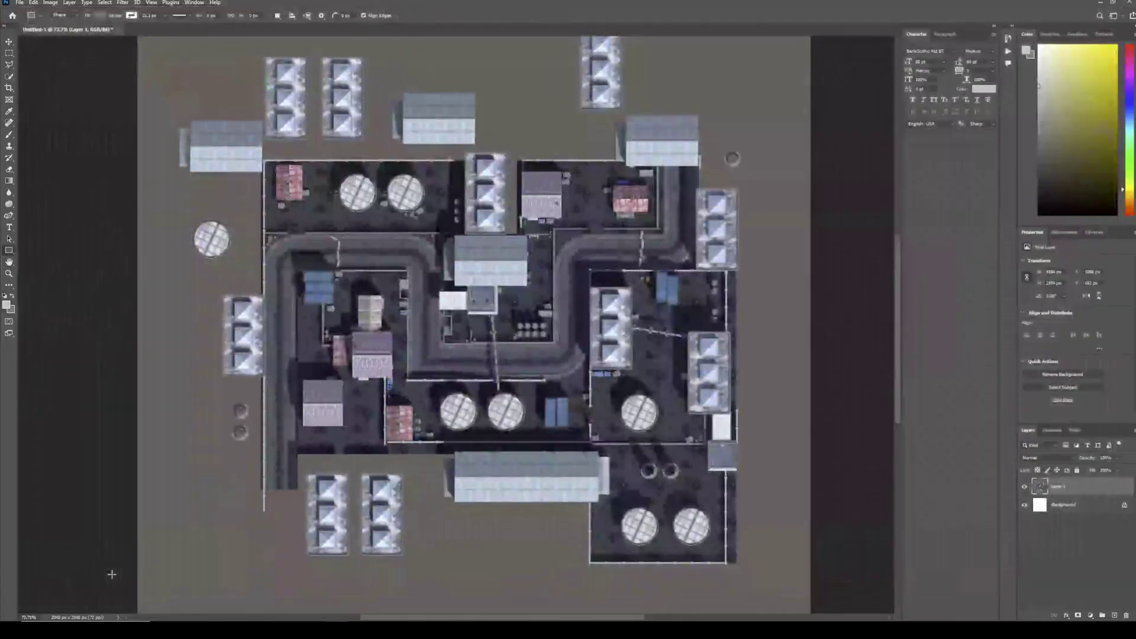
pyautogui.moveTo(454, 235); pyautogui.dragTo(529, 285)
pyautogui.moveTo(590, 287); pyautogui.dragTo(633, 370)
pyautogui.moveTo(688, 331); pyautogui.dragTo(732, 414)
pyautogui.moveTo(709, 439); pyautogui.dragTo(740, 472)
pyautogui.moveTo(455, 449); pyautogui.dragTo(599, 504)
pyautogui.moveTo(222, 293); pyautogui.dragTo(265, 377)
pyautogui.moveTo(464, 152); pyautogui.dragTo(508, 234)
pyautogui.moveTo(519, 171); pyautogui.dragTo(562, 219)
pyautogui.moveTo(613, 184); pyautogui.dragTo(648, 213)
pyautogui.moveTo(468, 286)
pyautogui.mouseDown()
pyautogui.moveTo(498, 313)
pyautogui.moveTo(468, 310)
pyautogui.mouseUp()
pyautogui.moveTo(442, 242); pyautogui.dragTo(455, 282)
pyautogui.moveTo(274, 164); pyautogui.dragTo(304, 202)
pyautogui.moveTo(304, 271); pyautogui.dragTo(333, 304)
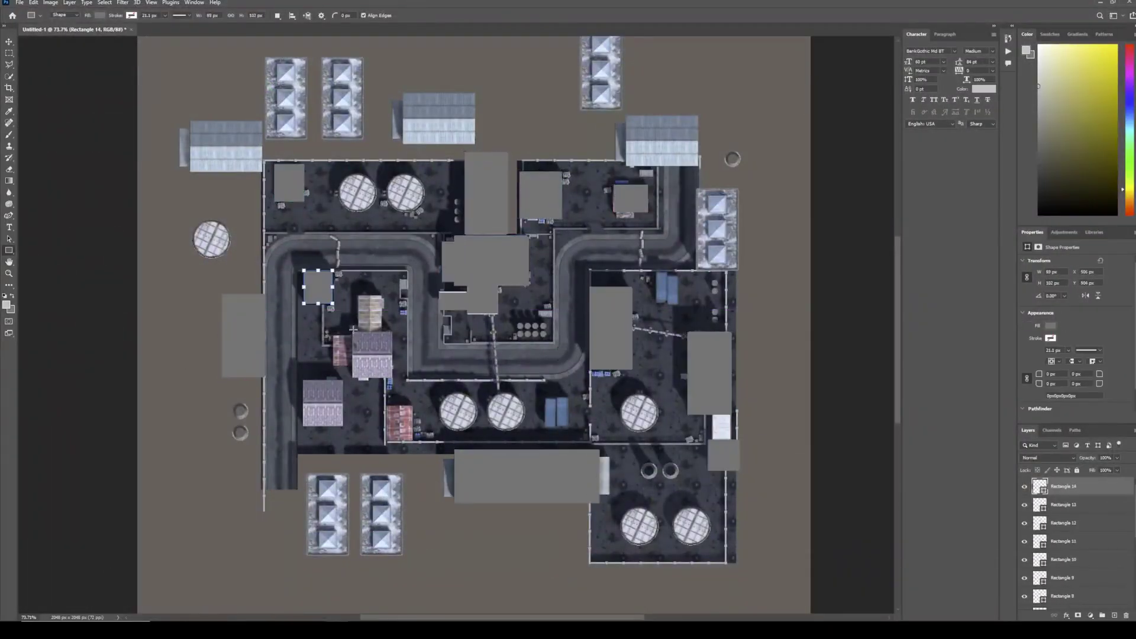
# Step: Merge all the grey building rectangles into a single shape layer
pyautogui.moveTo(731, 442); pyautogui.dragTo(732, 442)
pyautogui.keyDown('shift'); pyautogui.click(1070, 487); pyautogui.keyUp('shift')
pyautogui.hotkey('ctrl', 'e')
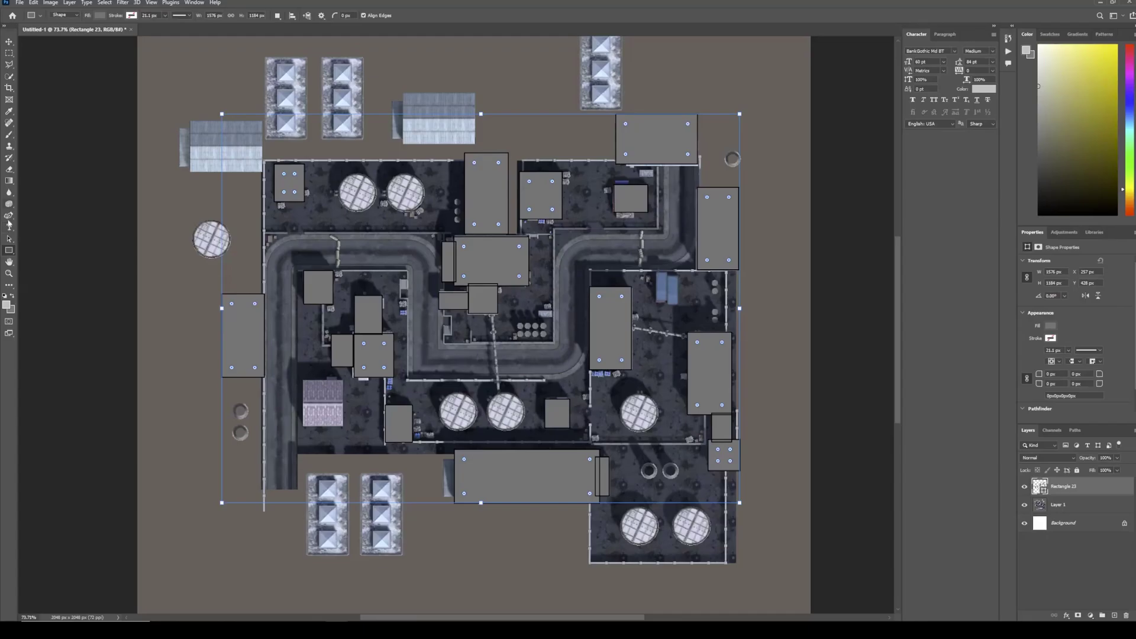
# Step: Draw grey circles over the seven large round storage tanks inside the map's walls
pyautogui.keyDown('shift'); pyautogui.moveTo(338, 175); pyautogui.dragTo(375, 213); pyautogui.keyUp('shift')
pyautogui.keyDown('shift'); pyautogui.moveTo(386, 175); pyautogui.dragTo(423, 212); pyautogui.keyUp('shift')
pyautogui.keyDown('shift'); pyautogui.moveTo(439, 393); pyautogui.dragTo(477, 430); pyautogui.keyUp('shift')
pyautogui.keyDown('shift'); pyautogui.moveTo(487, 393); pyautogui.dragTo(523, 431); pyautogui.keyUp('shift')
pyautogui.hotkey('ctrl', 't')
pyautogui.press('Return')
pyautogui.keyDown('shift'); pyautogui.moveTo(618, 394); pyautogui.dragTo(658, 434); pyautogui.keyUp('shift')
pyautogui.keyDown('shift'); pyautogui.moveTo(618, 508); pyautogui.dragTo(658, 546); pyautogui.keyUp('shift')
pyautogui.keyDown('shift'); pyautogui.moveTo(672, 507); pyautogui.dragTo(710, 546); pyautogui.keyUp('shift')
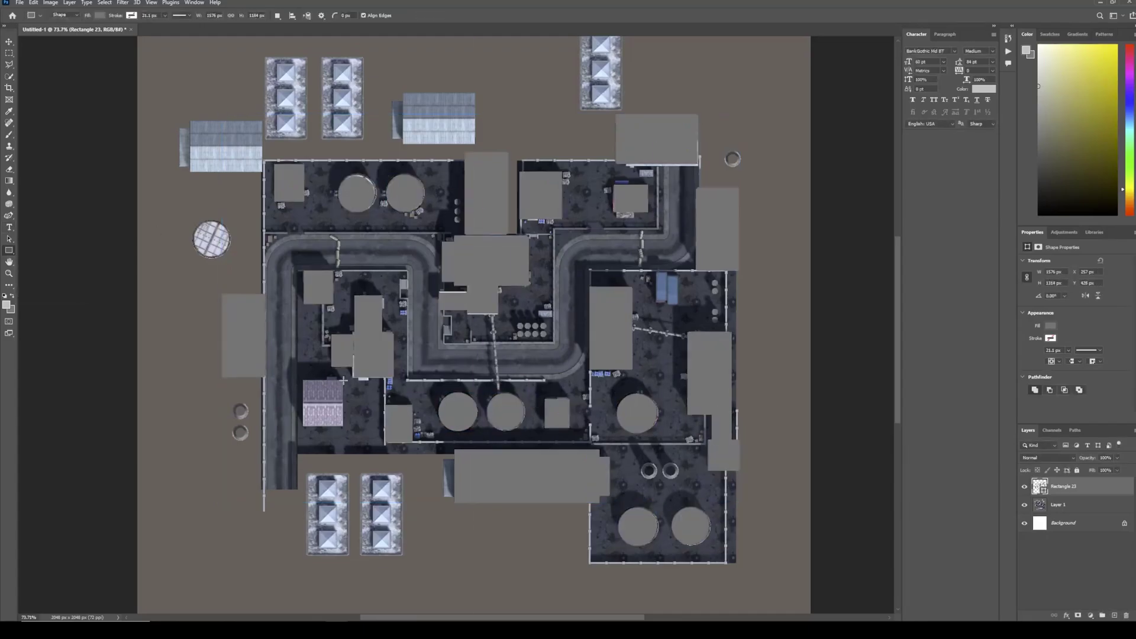
# Step: Cover the remaining purple-roofed building, the blue containers and the small structures with grey rectangles
pyautogui.moveTo(303, 379); pyautogui.dragTo(343, 426)
pyautogui.moveTo(656, 271); pyautogui.dragTo(679, 308)
pyautogui.moveTo(638, 170); pyautogui.dragTo(657, 178)
pyautogui.moveTo(538, 311); pyautogui.dragTo(554, 318)
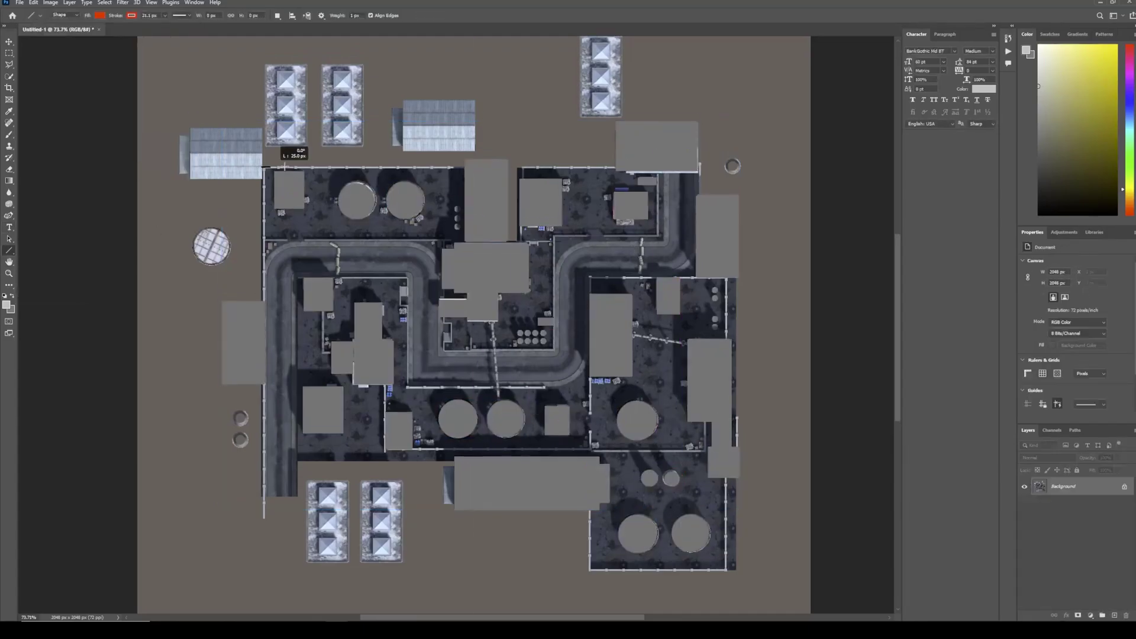
# Step: Trace the map's outer and inner walls with straight red lines, leaving gaps at the openings
pyautogui.moveTo(261, 167)
pyautogui.keyDown('shift'); pyautogui.mouseDown()
pyautogui.moveTo(462, 168)
pyautogui.moveTo(263, 301)
pyautogui.mouseUp(); pyautogui.keyUp('shift')
pyautogui.keyDown('shift'); pyautogui.moveTo(264, 386); pyautogui.dragTo(263, 519); pyautogui.keyUp('shift')
pyautogui.keyDown('shift'); pyautogui.moveTo(521, 168); pyautogui.dragTo(614, 168); pyautogui.keyUp('shift')
pyautogui.keyDown('shift'); pyautogui.moveTo(552, 236); pyautogui.dragTo(659, 237); pyautogui.keyUp('shift')
pyautogui.keyDown('shift'); pyautogui.moveTo(656, 237); pyautogui.dragTo(656, 168); pyautogui.keyUp('shift')
pyautogui.keyDown('shift'); pyautogui.moveTo(587, 277); pyautogui.dragTo(654, 276); pyautogui.keyUp('shift')
pyautogui.keyDown('shift'); pyautogui.moveTo(716, 572); pyautogui.dragTo(727, 569); pyautogui.keyUp('shift')
pyautogui.keyDown('shift'); pyautogui.moveTo(590, 569); pyautogui.dragTo(589, 511); pyautogui.keyUp('shift')
pyautogui.keyDown('shift'); pyautogui.moveTo(591, 452); pyautogui.dragTo(707, 451); pyautogui.keyUp('shift')
pyautogui.keyDown('shift'); pyautogui.moveTo(704, 451); pyautogui.dragTo(704, 421); pyautogui.keyUp('shift')
pyautogui.keyDown('shift'); pyautogui.moveTo(589, 376); pyautogui.dragTo(589, 414); pyautogui.keyUp('shift')
pyautogui.keyDown('shift'); pyautogui.moveTo(589, 432); pyautogui.dragTo(590, 451); pyautogui.keyUp('shift')
pyautogui.moveTo(591, 450)
pyautogui.keyDown('shift'); pyautogui.mouseDown()
pyautogui.moveTo(385, 450)
pyautogui.moveTo(384, 385)
pyautogui.mouseUp(); pyautogui.keyUp('shift')
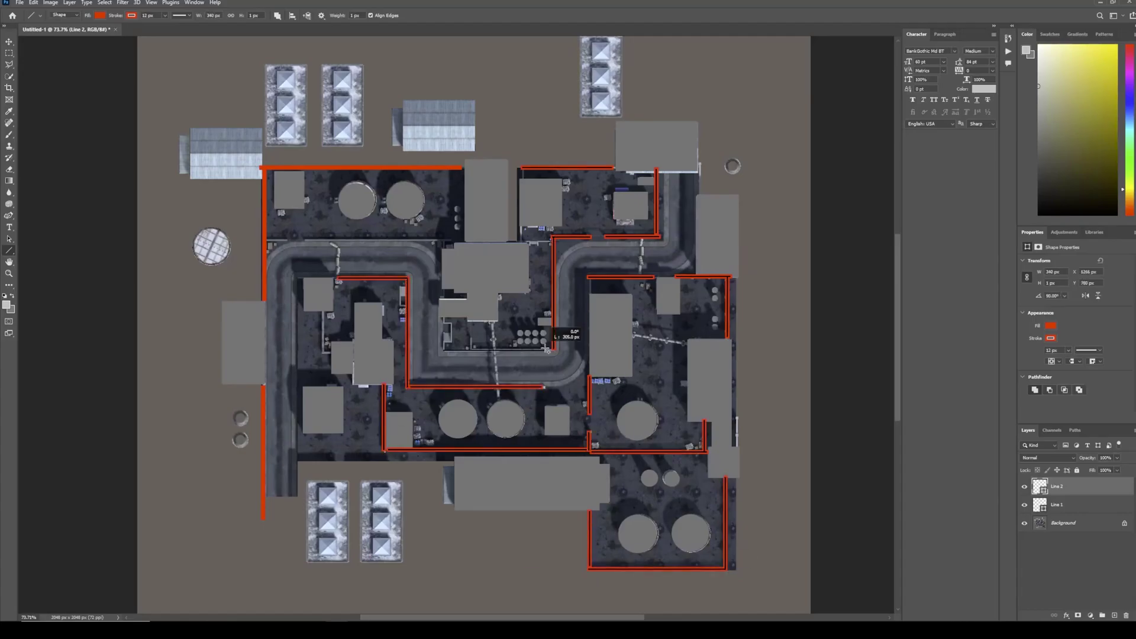
# Step: Cover the sections of the winding road with light blue rectangles that have no stroke
pyautogui.click(100, 15)
pyautogui.click(60, 61)
pyautogui.click(131, 16)
pyautogui.click(76, 31)
pyautogui.moveTo(267, 243); pyautogui.dragTo(442, 275)
pyautogui.moveTo(268, 275); pyautogui.dragTo(299, 497)
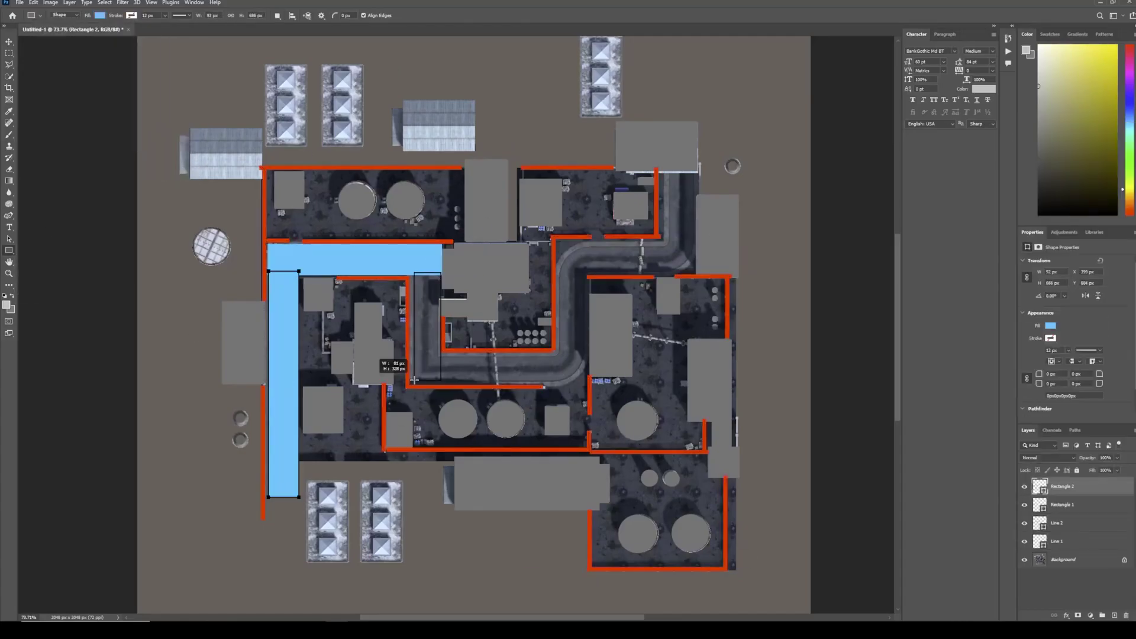
pyautogui.moveTo(442, 275); pyautogui.dragTo(410, 384)
pyautogui.moveTo(441, 351); pyautogui.dragTo(588, 384)
# Step: Merge the wall and road shapes into one layer above the map image and hide the white background layer
pyautogui.keyDown('shift'); pyautogui.click(1063, 582); pyautogui.keyUp('shift')
pyautogui.hotkey('ctrl', 'e')
pyautogui.hotkey('ctrl', 'z')
pyautogui.click(1024, 601)
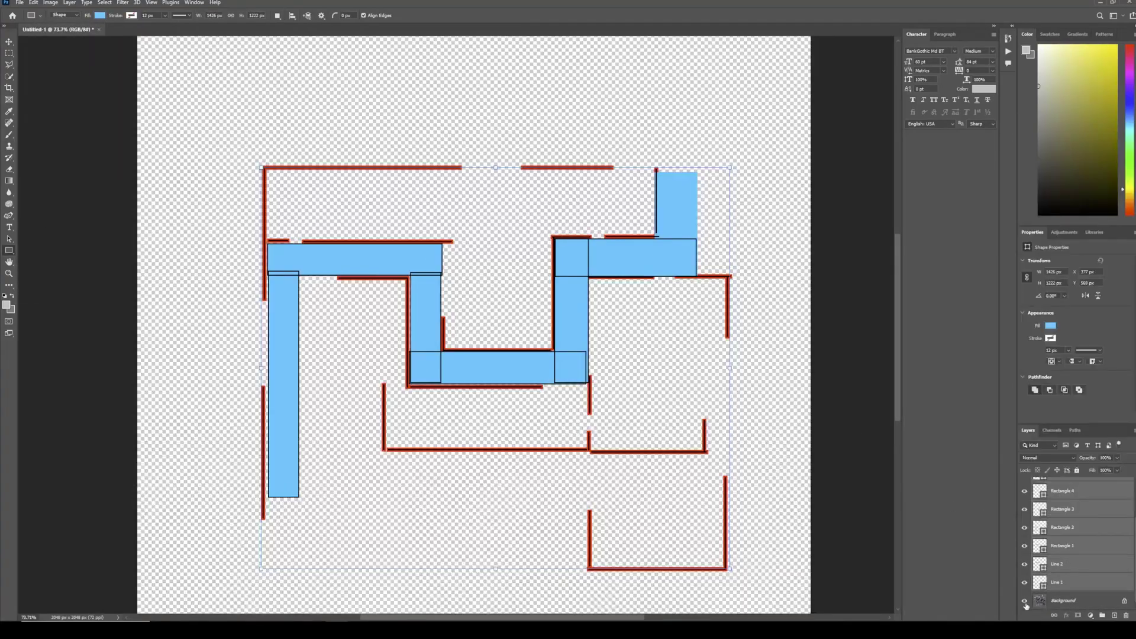
pyautogui.hotkey('ctrl', 'z')
pyautogui.hotkey('ctrl', 'v')
pyautogui.click(1024, 585)
pyautogui.hotkey('ctrl', 'e')
# Step: Cover the map's ground area with white rectangles and place the merged wall and road layer above them
pyautogui.moveTo(264, 119); pyautogui.dragTo(461, 411)
pyautogui.moveTo(520, 119); pyautogui.dragTo(700, 389)
pyautogui.moveTo(449, 190); pyautogui.dragTo(535, 398)
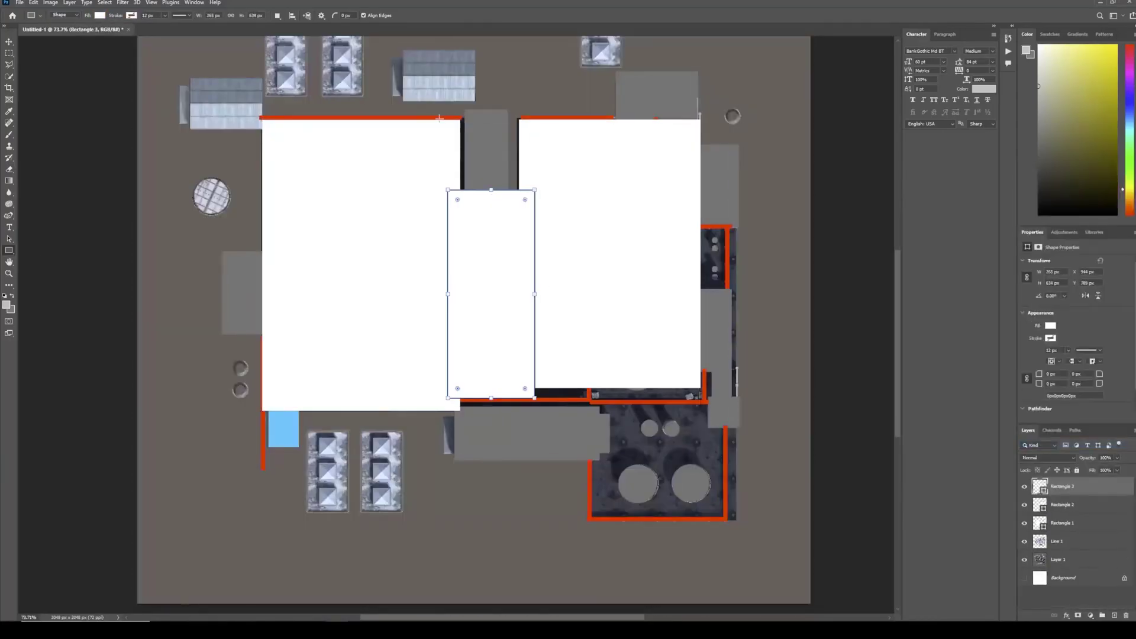
pyautogui.moveTo(738, 145); pyautogui.dragTo(670, 521)
pyautogui.moveTo(454, 387); pyautogui.dragTo(673, 452)
pyautogui.moveTo(674, 404); pyautogui.dragTo(589, 521)
pyautogui.moveTo(1094, 582); pyautogui.dragTo(1094, 484)
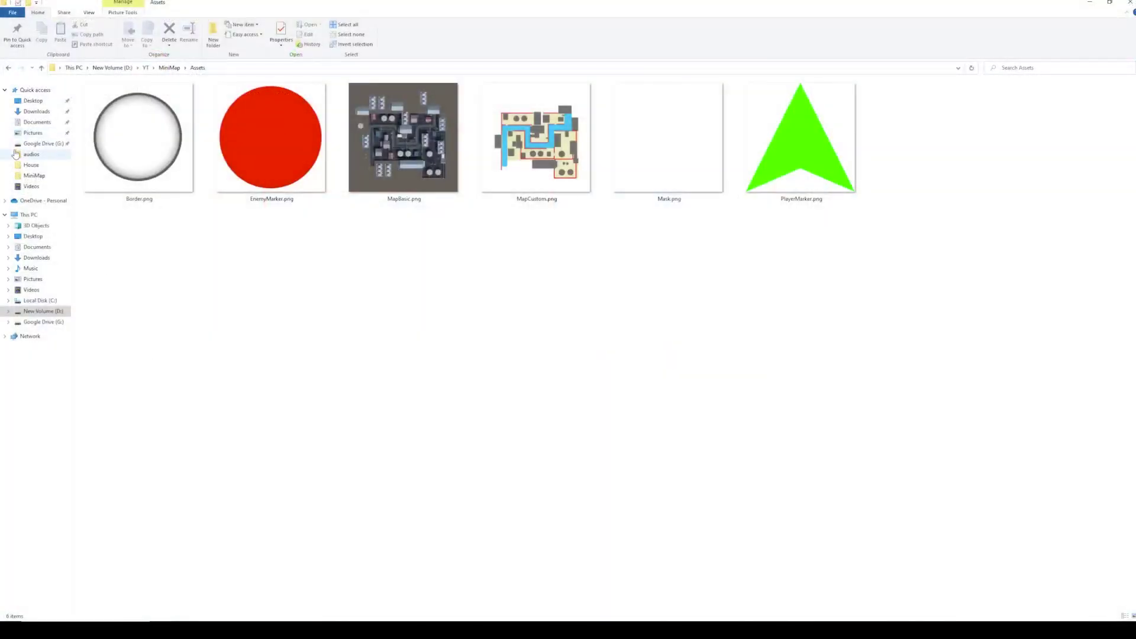
# Step: Import all six PNG images into Unity's MiniMapAssets folder and apply the Sprite (2D and UI) texture type to them
pyautogui.hotkey('ctrl', 'a')
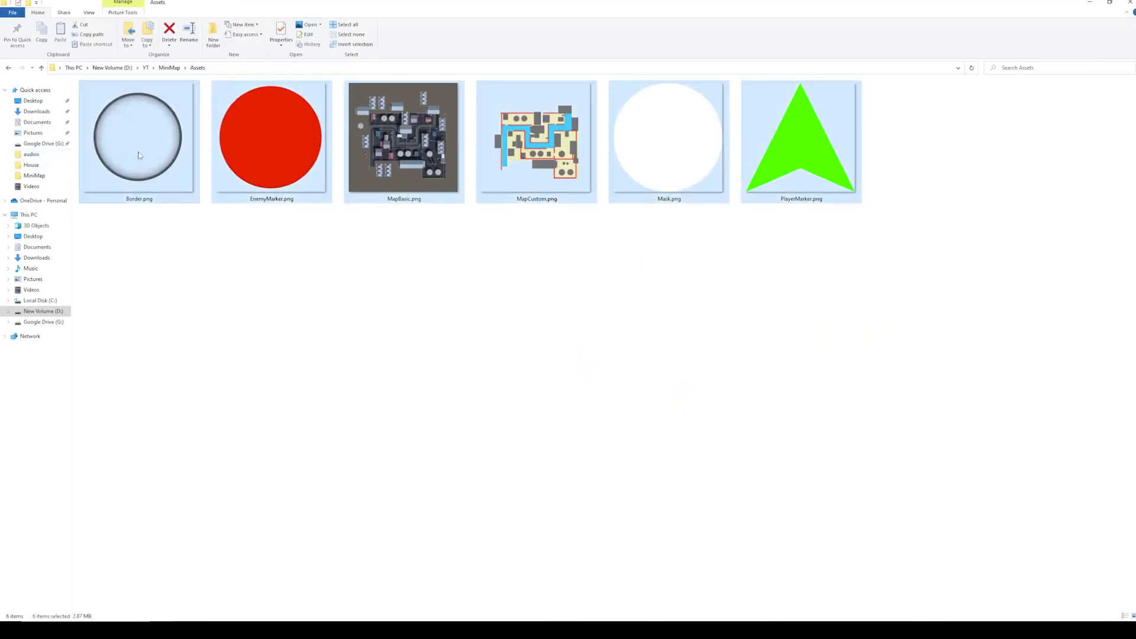
pyautogui.moveTo(138, 155); pyautogui.dragTo(268, 550)
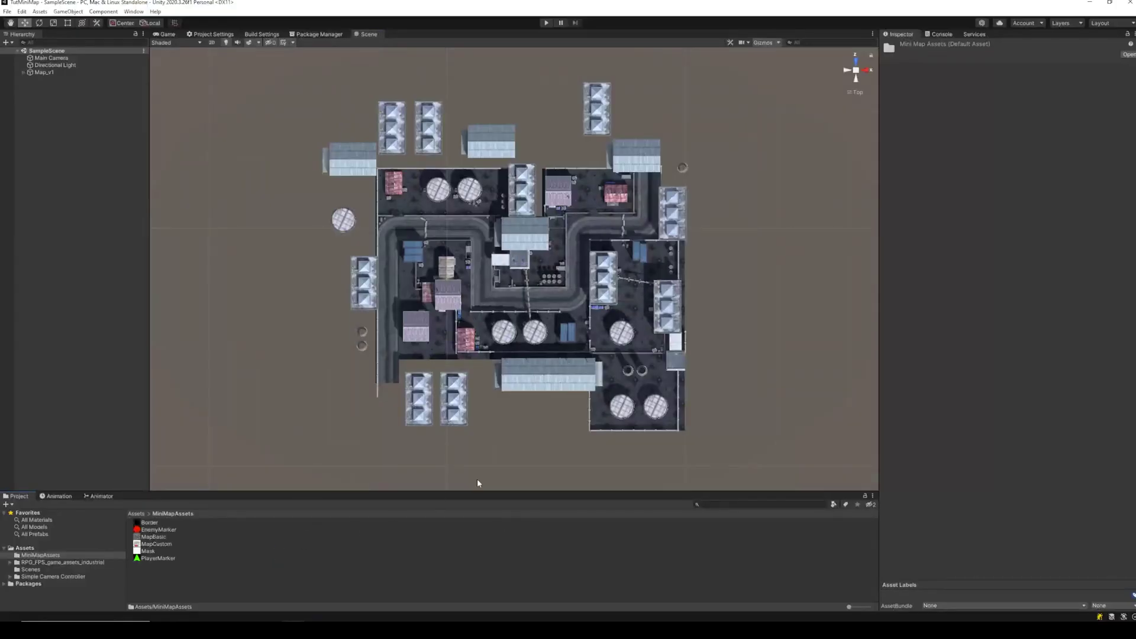
pyautogui.click(157, 558)
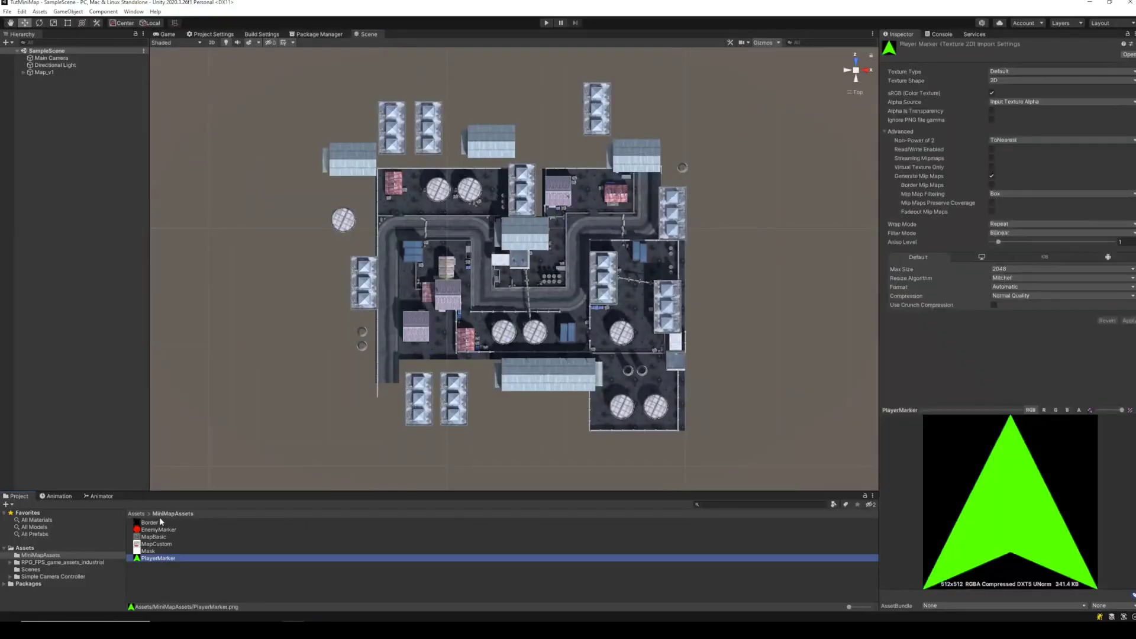
pyautogui.hotkey('ctrl', 'a')
pyautogui.click(1036, 71)
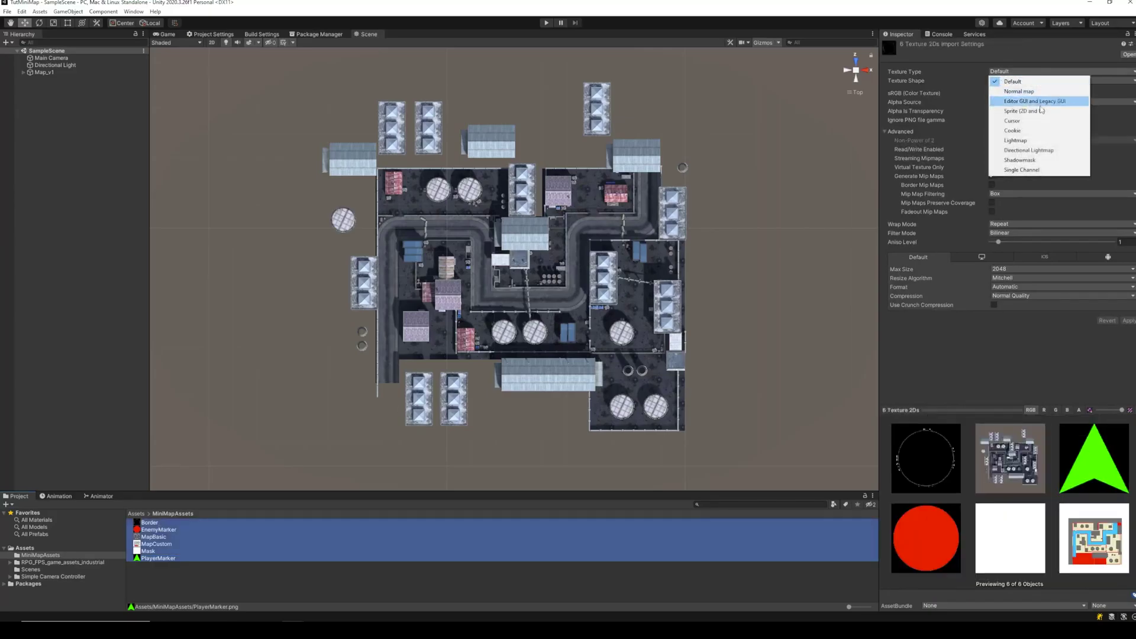
pyautogui.click(1033, 105)
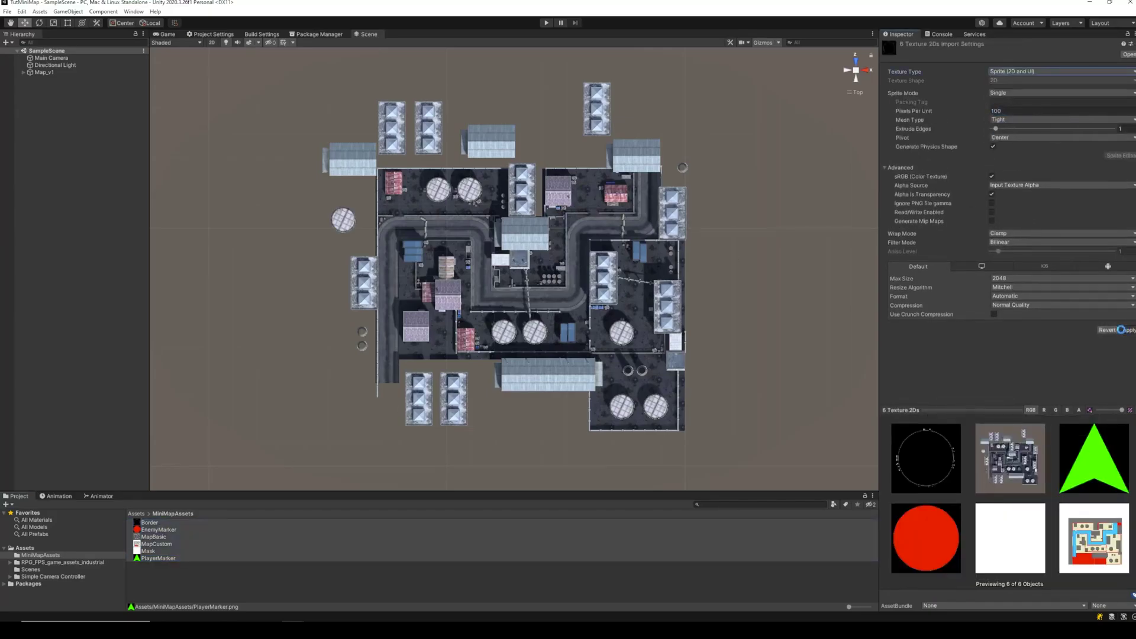
pyautogui.click(1122, 330)
pyautogui.click(192, 594)
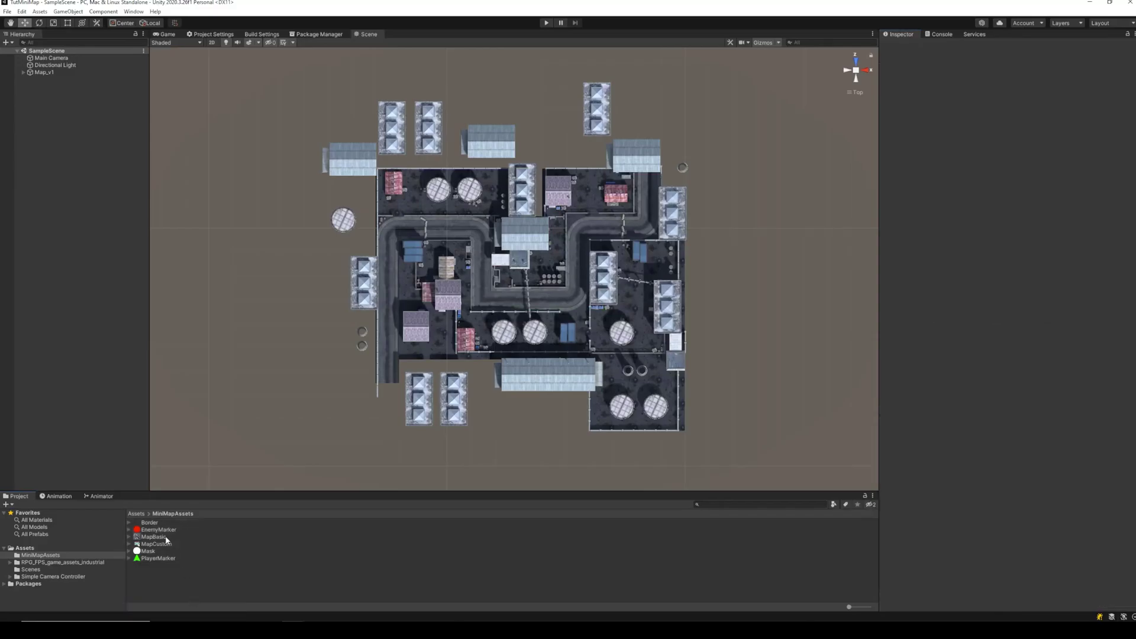
# Step: Add the MapBasic sprite to the scene and set its X rotation to 90 so it lies flat
pyautogui.moveTo(155, 536); pyautogui.dragTo(124, 242)
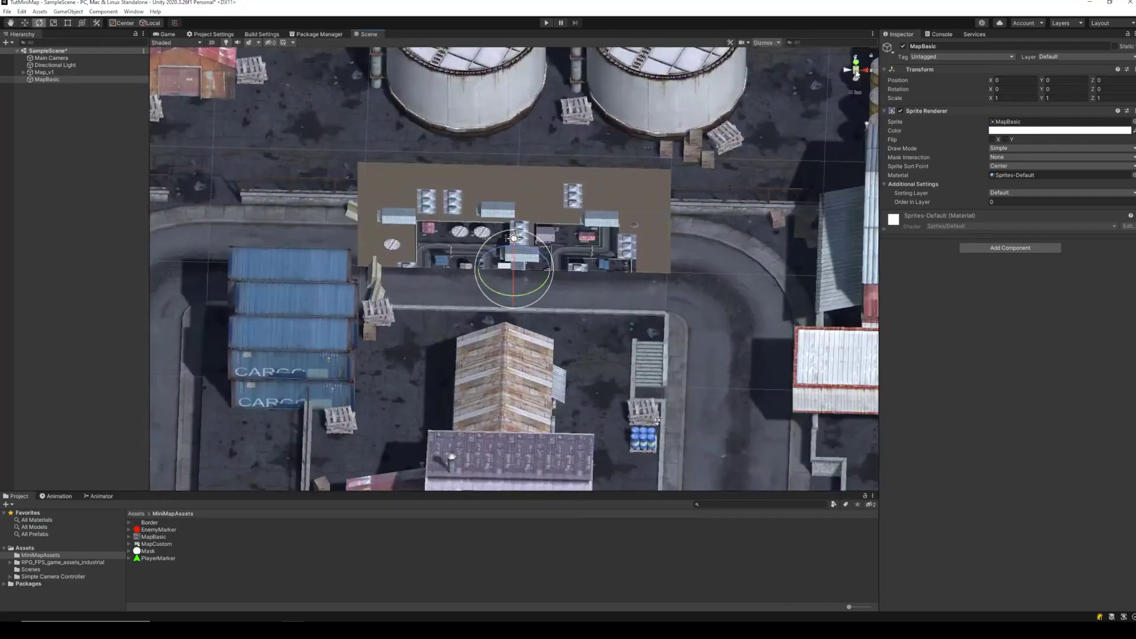
pyautogui.press('e')
pyautogui.keyDown('alt'); pyautogui.moveTo(739, 195); pyautogui.dragTo(817, 307); pyautogui.keyUp('alt')
pyautogui.write('90')
pyautogui.press('Return')
pyautogui.press('w')
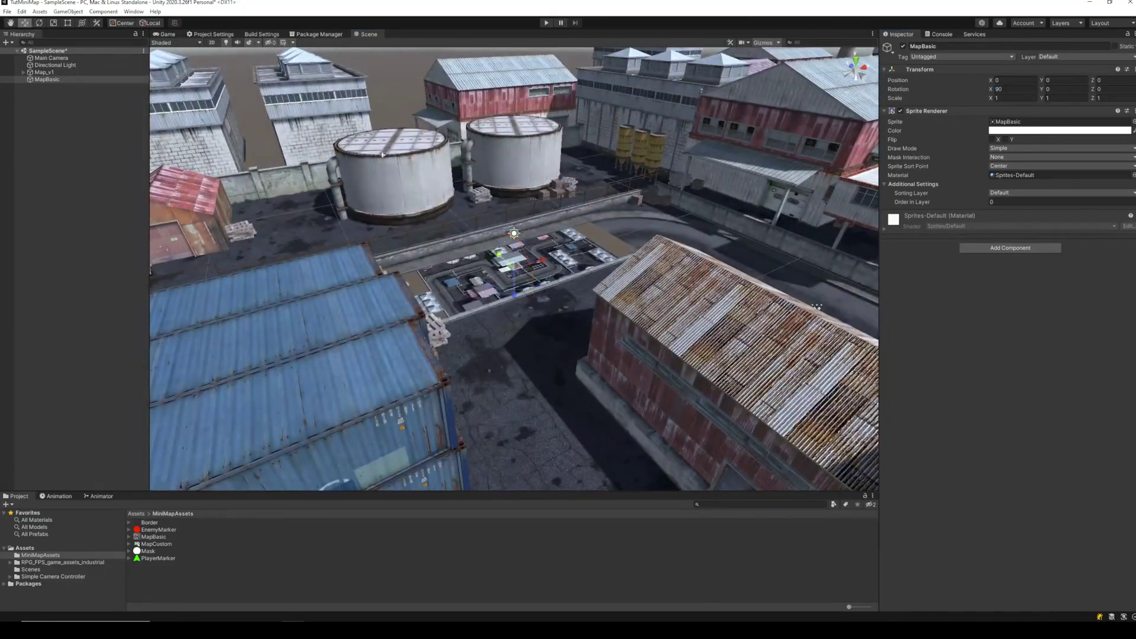
# Step: Raise the MapBasic sprite slightly above the ground and enlarge it to roughly cover the whole industrial scene
pyautogui.keyDown('alt'); pyautogui.moveTo(710, 249); pyautogui.dragTo(514, 241); pyautogui.keyUp('alt')
pyautogui.scroll(-8, 504, 296)
pyautogui.keyDown('alt'); pyautogui.moveTo(355, 266); pyautogui.dragTo(504, 370); pyautogui.keyUp('alt')
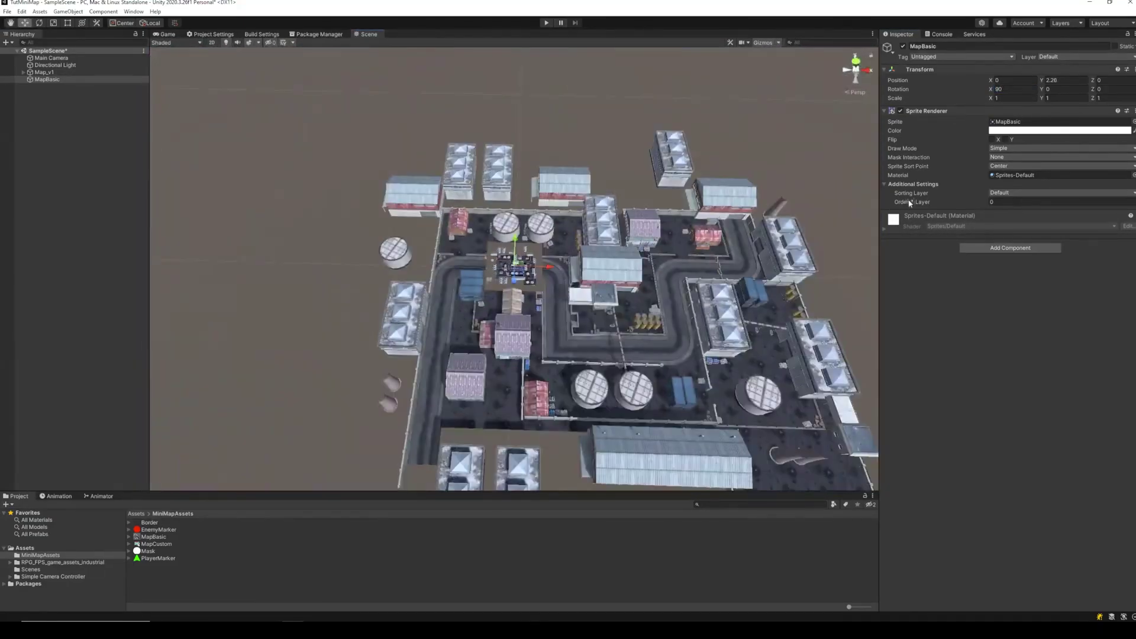
pyautogui.scroll(2, 547, 291)
pyautogui.press('t')
pyautogui.moveTo(546, 291); pyautogui.dragTo(854, 450)
pyautogui.scroll(-6, 853, 448)
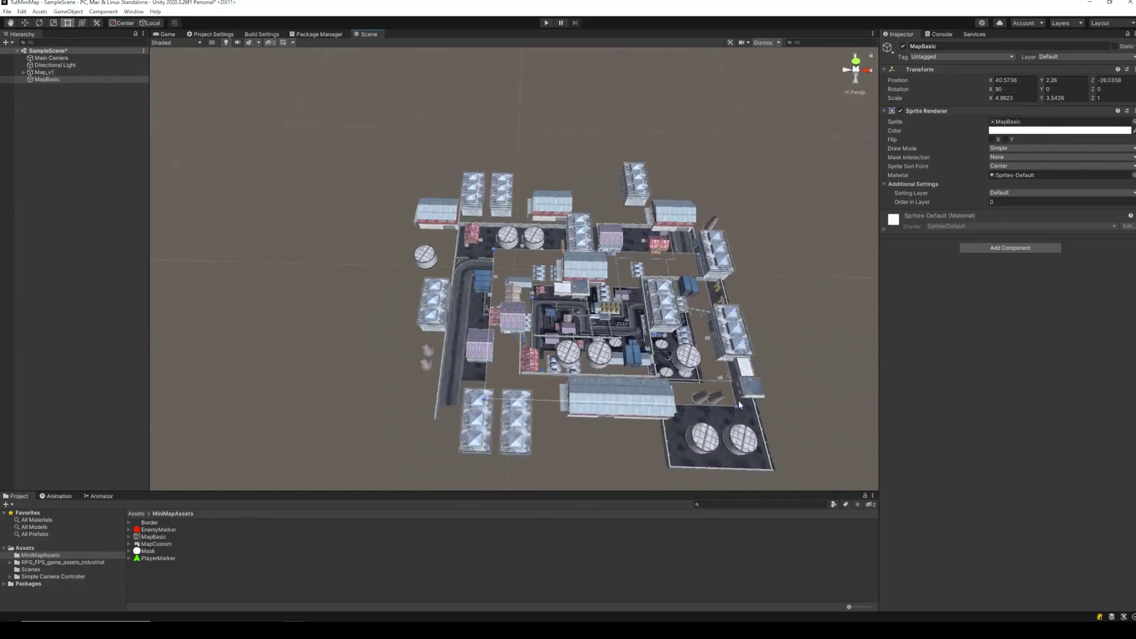
pyautogui.keyDown('alt'); pyautogui.moveTo(740, 405); pyautogui.dragTo(680, 417); pyautogui.keyUp('alt')
pyautogui.moveTo(732, 459); pyautogui.dragTo(748, 566)
pyautogui.moveTo(494, 254); pyautogui.dragTo(442, 152)
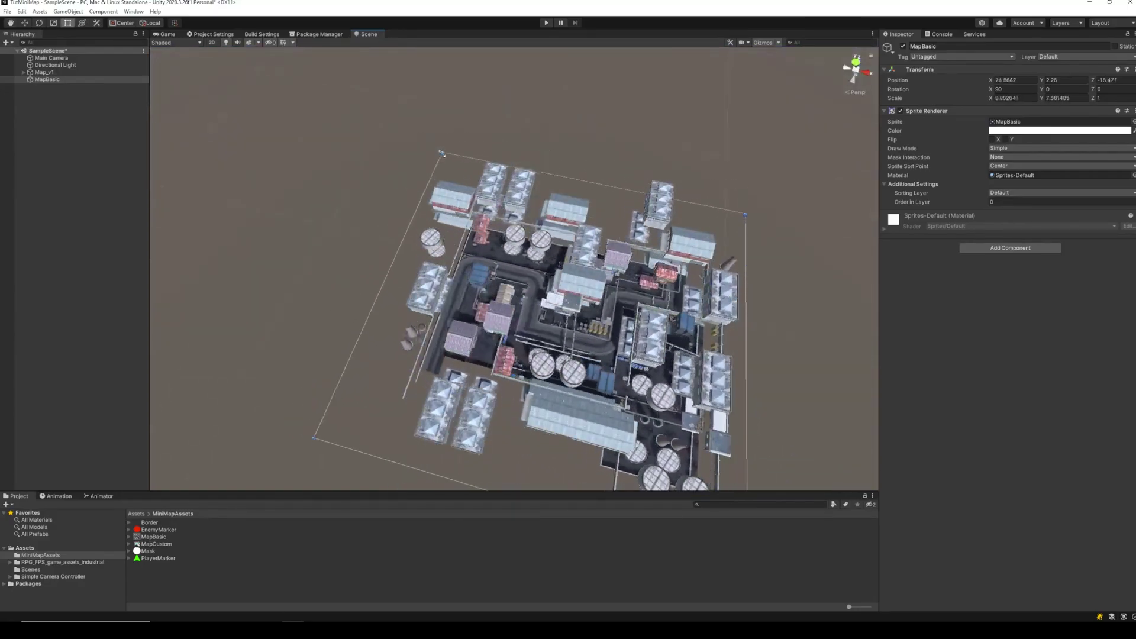
# Step: Refine the MapBasic sprite's edges until its map lines up with the scene, at a scale of about 9.03 by 9.04
pyautogui.scroll(-4, 442, 152)
pyautogui.moveTo(660, 458); pyautogui.dragTo(683, 473)
pyautogui.keyDown('alt'); pyautogui.moveTo(473, 148); pyautogui.dragTo(503, 118); pyautogui.keyUp('alt')
pyautogui.scroll(4, 461, 143)
pyautogui.moveTo(421, 166); pyautogui.dragTo(422, 149)
pyautogui.scroll(-3, 509, 236)
pyautogui.moveTo(743, 474); pyautogui.dragTo(816, 390)
pyautogui.scroll(4, 816, 391)
pyautogui.keyDown('alt'); pyautogui.moveTo(450, 266); pyautogui.dragTo(719, 237); pyautogui.keyUp('alt')
pyautogui.scroll(-5, 509, 296)
pyautogui.moveTo(448, 424); pyautogui.dragTo(450, 419)
pyautogui.keyDown('alt'); pyautogui.moveTo(409, 254); pyautogui.dragTo(852, 308); pyautogui.keyUp('alt')
pyautogui.scroll(-3, 532, 284)
# Step: Adjust MapBasic's Y position so the sprite lies just above the scene's ground
pyautogui.click(61, 109)
pyautogui.click(47, 80)
pyautogui.press('w')
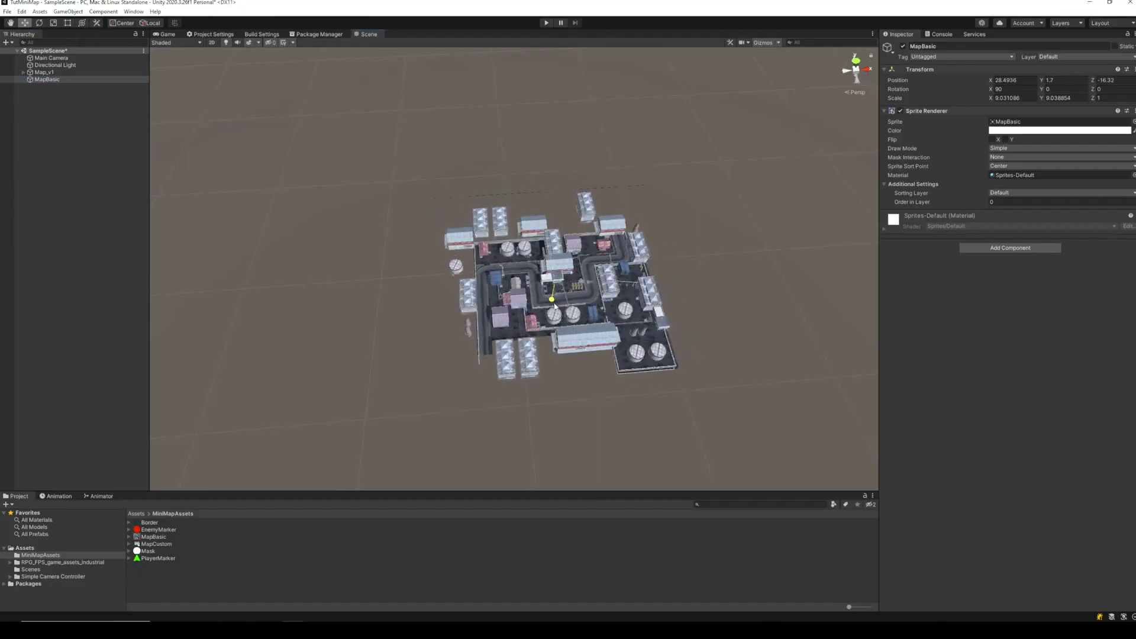
pyautogui.click(1051, 80)
pyautogui.click(1050, 79)
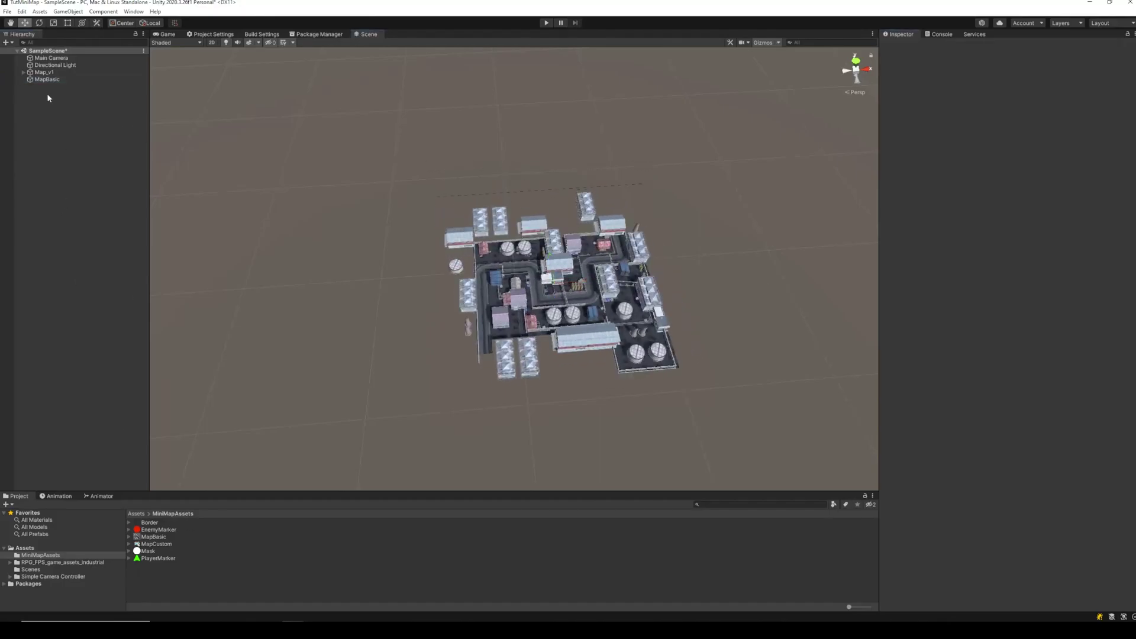
# Step: Turn a duplicate of MapBasic into MapCustom with the MapCustom sprite, and toggle the maps' active state to compare them
pyautogui.click(51, 87)
pyautogui.moveTo(158, 544); pyautogui.dragTo(1058, 121)
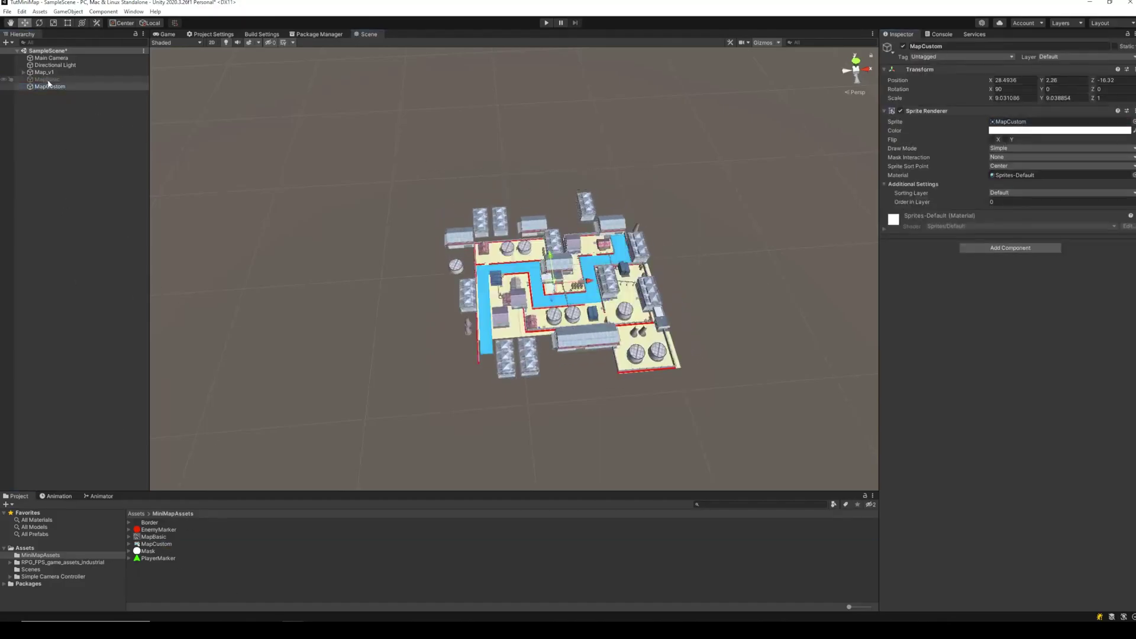
pyautogui.hotkey('alt', 'shift', 'a')
pyautogui.keyDown('alt'); pyautogui.moveTo(473, 236); pyautogui.dragTo(503, 237); pyautogui.keyUp('alt')
pyautogui.hotkey('alt', 'shift', 'a')
pyautogui.hotkey('alt', 'shift', 'a')
pyautogui.hotkey('alt', 'shift', 'a')
# Step: Deactivate both MapBasic and MapCustom and save the scene
pyautogui.click(54, 80)
pyautogui.keyDown('shift'); pyautogui.click(58, 87); pyautogui.keyUp('shift')
pyautogui.hotkey('alt', 'shift', 'a')
pyautogui.hotkey('ctrl', 's')
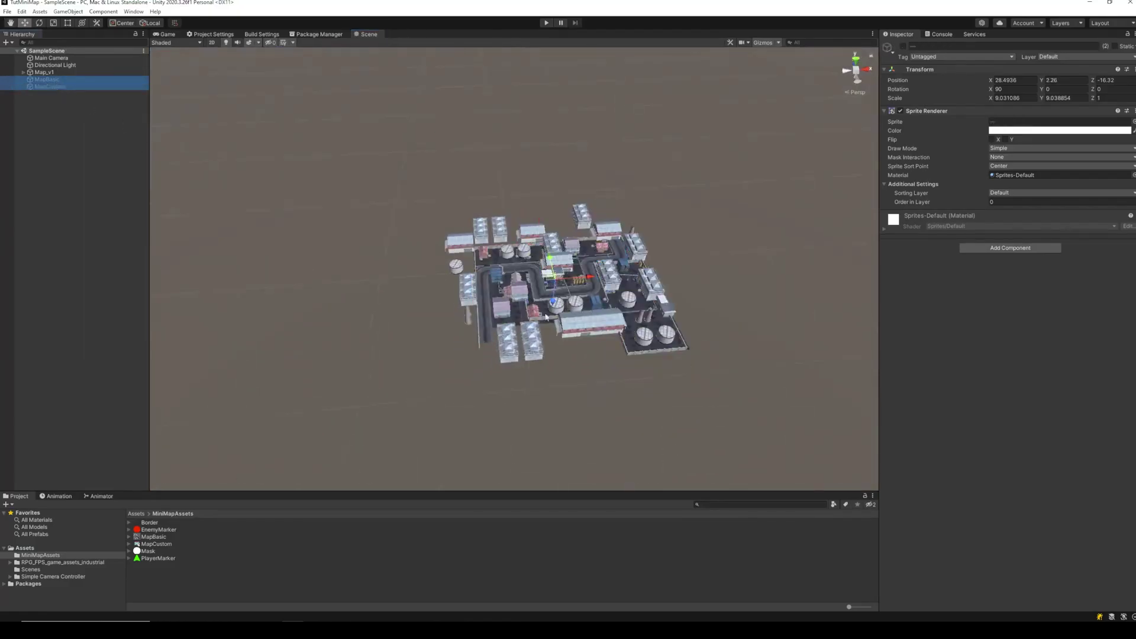
# Step: Rename the Main Camera to FPS_PlayerCamera
pyautogui.click(64, 60)
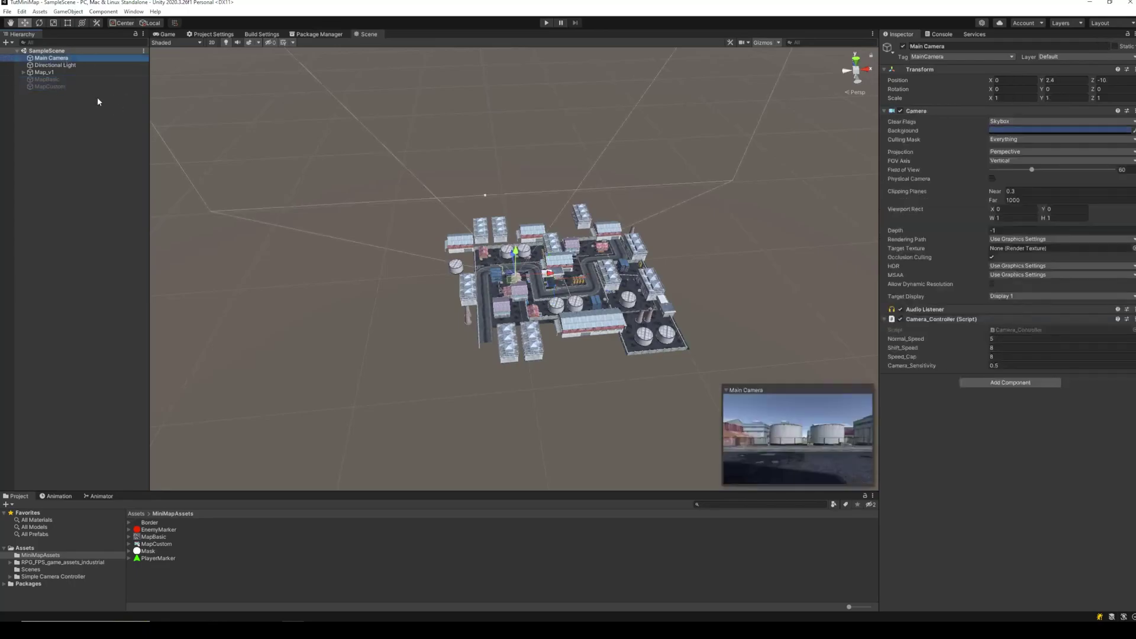
pyautogui.press('F2')
pyautogui.write('FPS')
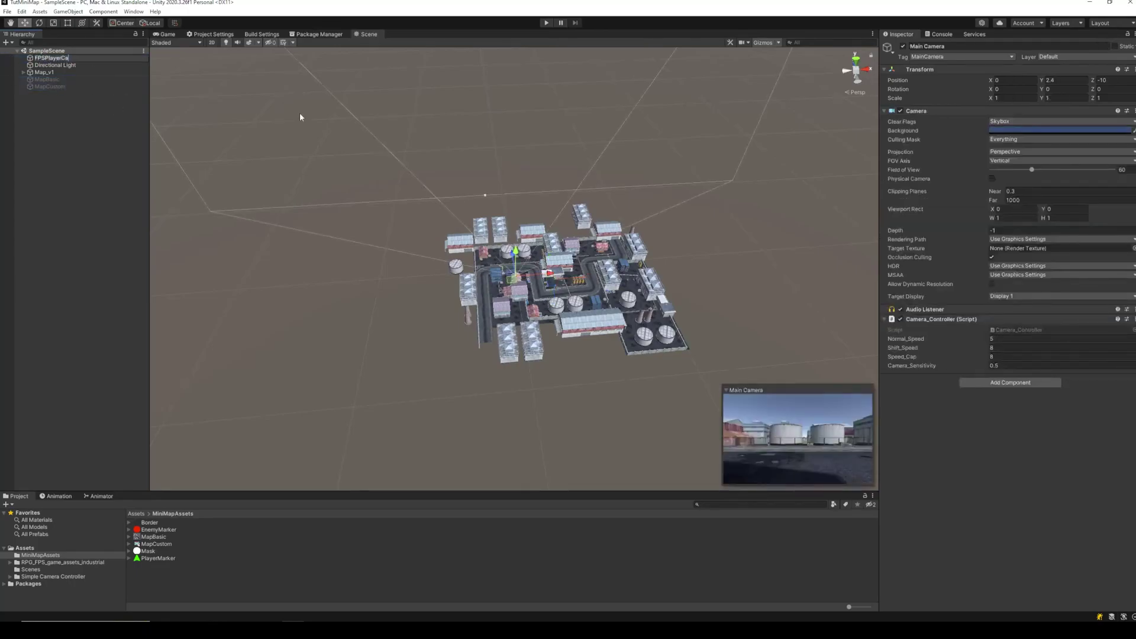
pyautogui.write('_')
pyautogui.press('Return')
pyautogui.click(66, 130)
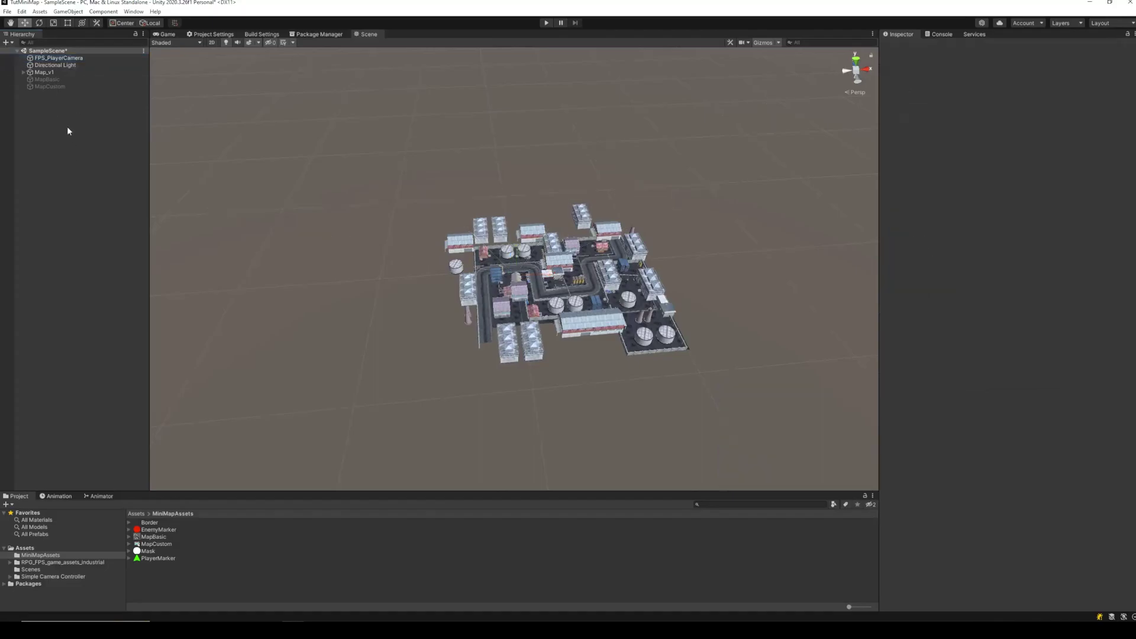
# Step: Create an empty object named MiniMap at the root of the scene
pyautogui.rightClick(66, 126)
pyautogui.click(104, 234)
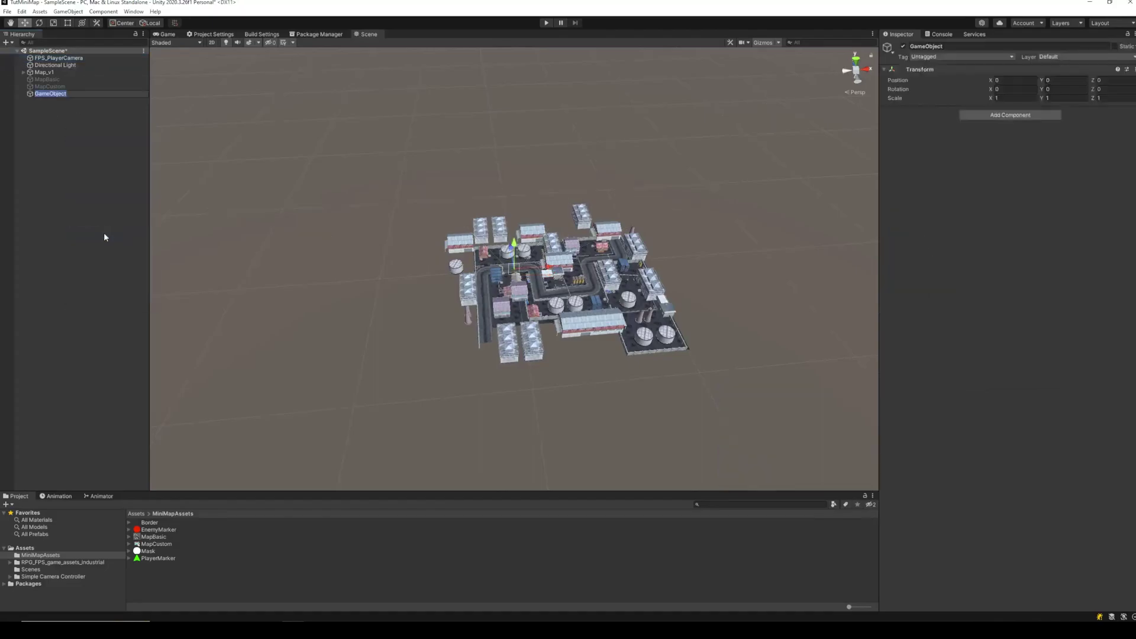
pyautogui.write('MiniMap')
pyautogui.press('Return')
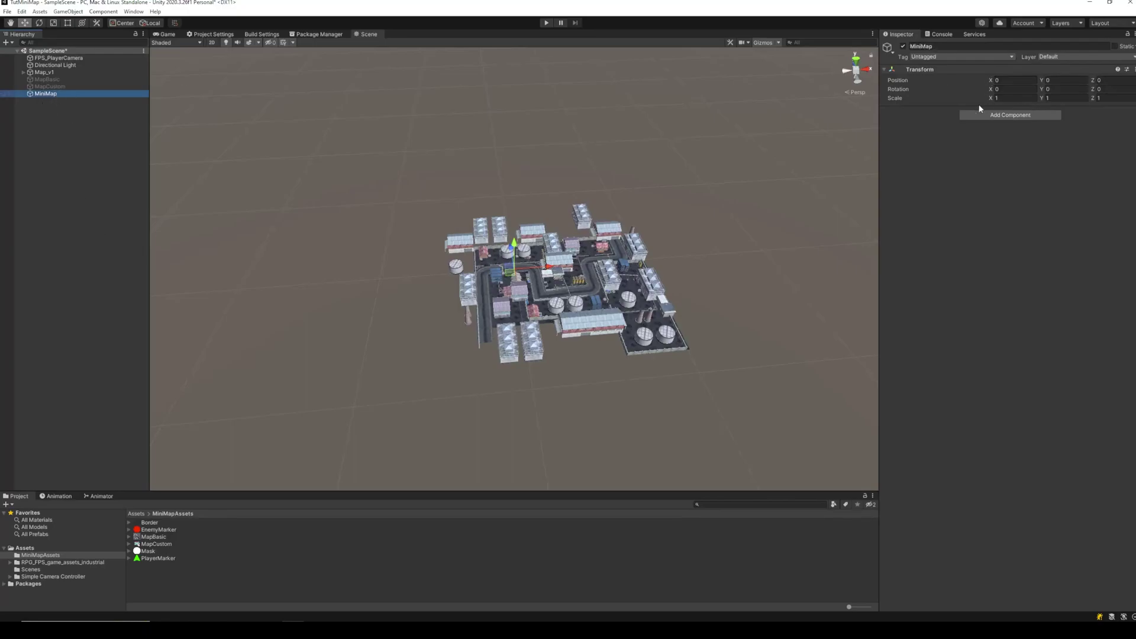
# Step: Add an empty child object named CameraParent under MiniMap
pyautogui.rightClick(63, 92)
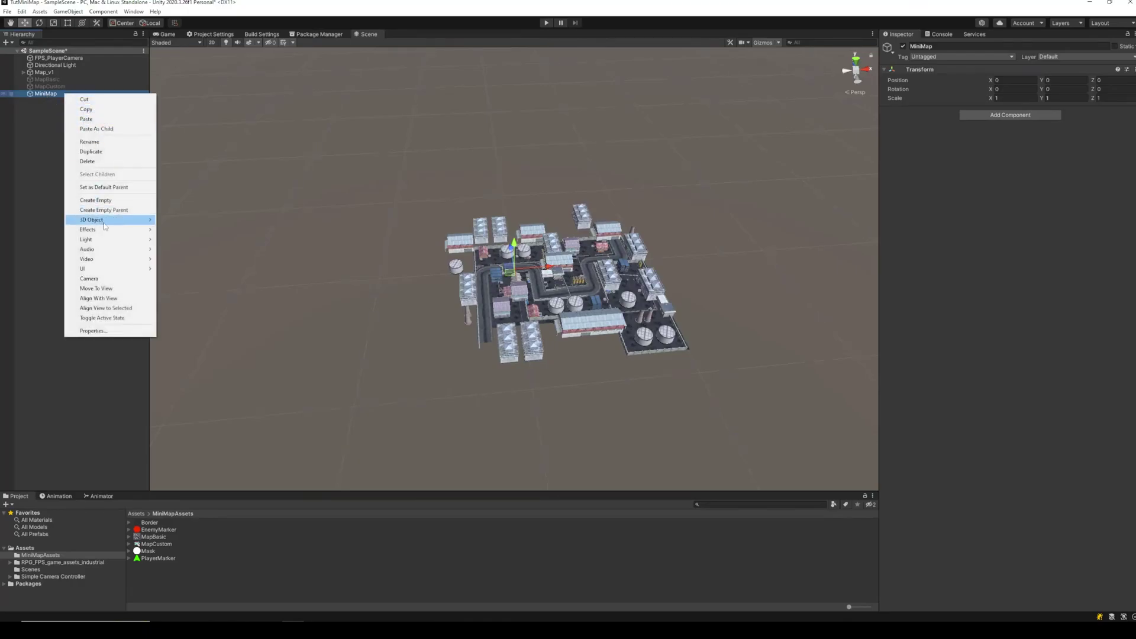
pyautogui.click(125, 203)
pyautogui.write('Ca')
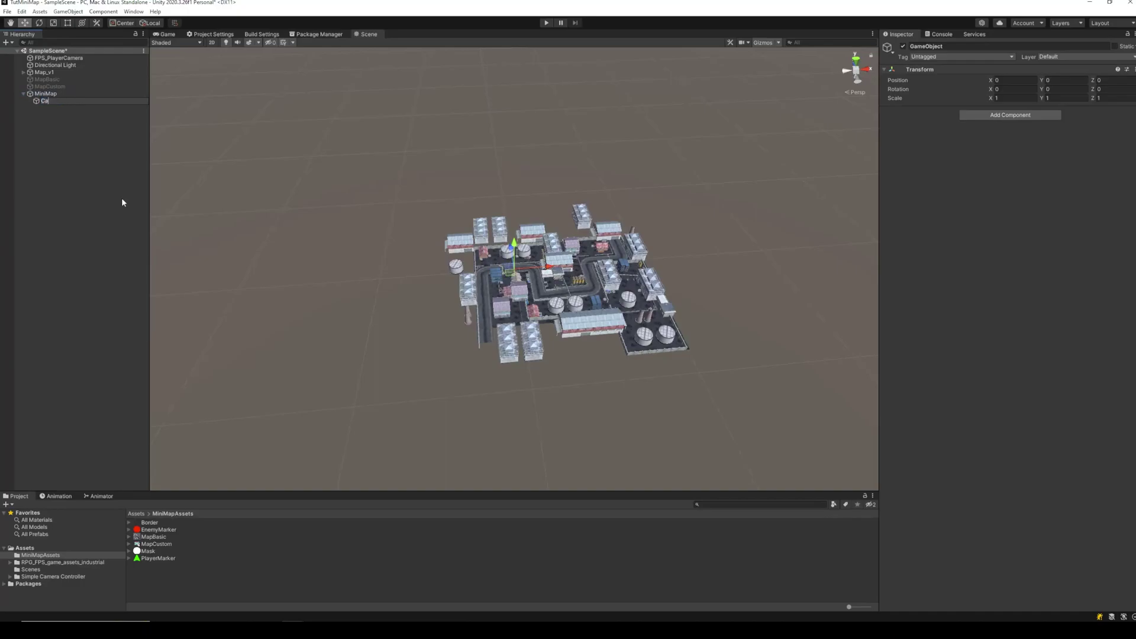
pyautogui.write('meraParent')
pyautogui.press('Return')
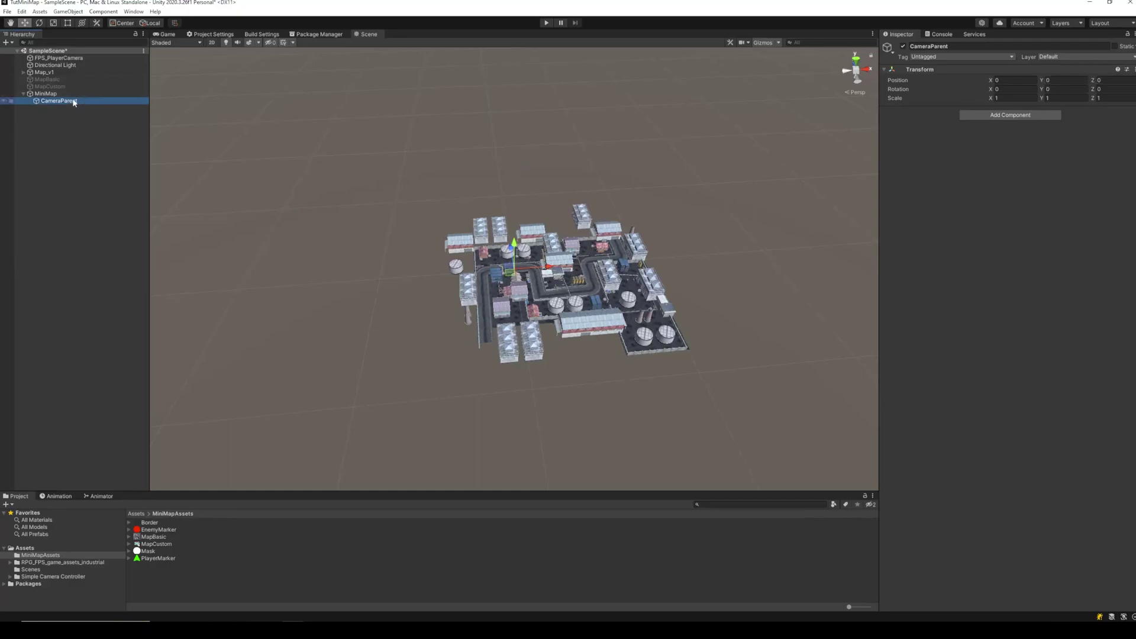
# Step: Add a camera named MiniMapCamera under CameraParent and set its X rotation to 90 so it looks straight down
pyautogui.rightClick(74, 103)
pyautogui.click(98, 263)
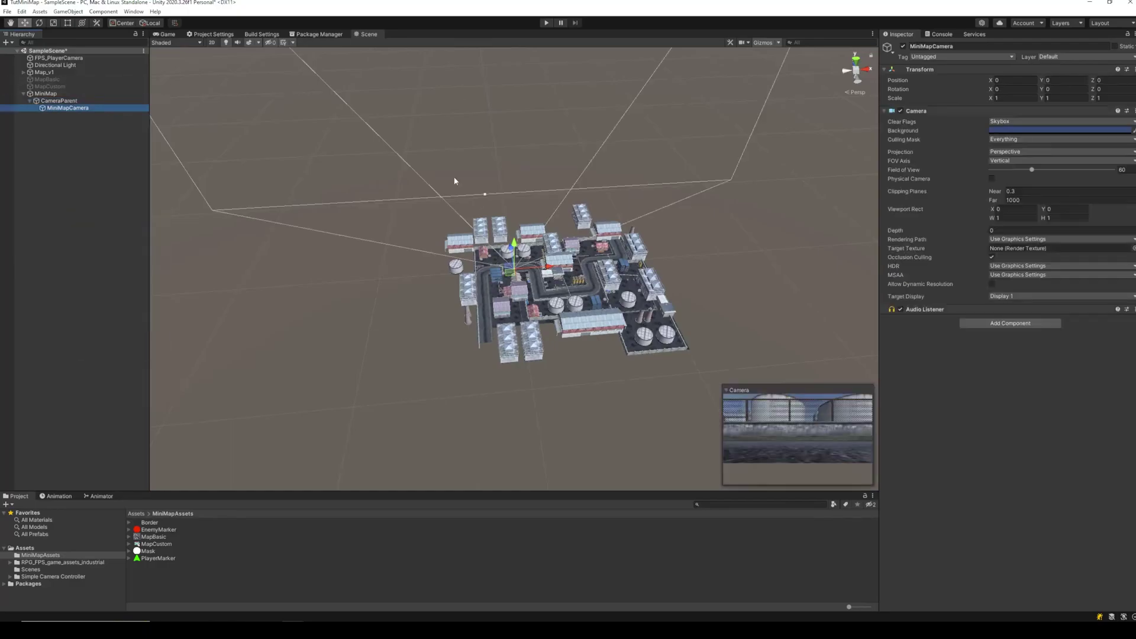
pyautogui.click(39, 23)
pyautogui.moveTo(515, 270); pyautogui.dragTo(527, 141)
pyautogui.click(1030, 89)
# Step: Raise MiniMapCamera above the scene and set its Y position to 150
pyautogui.keyDown('alt'); pyautogui.moveTo(449, 243); pyautogui.dragTo(725, 202); pyautogui.keyUp('alt')
pyautogui.press('w')
pyautogui.moveTo(515, 300); pyautogui.dragTo(562, 167)
pyautogui.click(1068, 80)
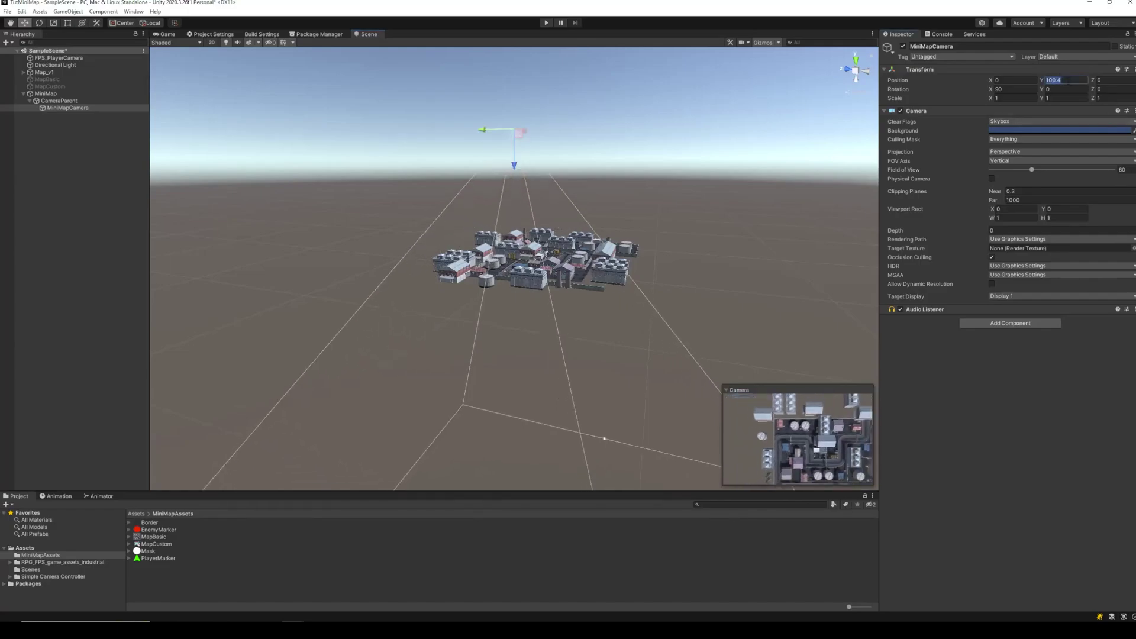
pyautogui.write('150')
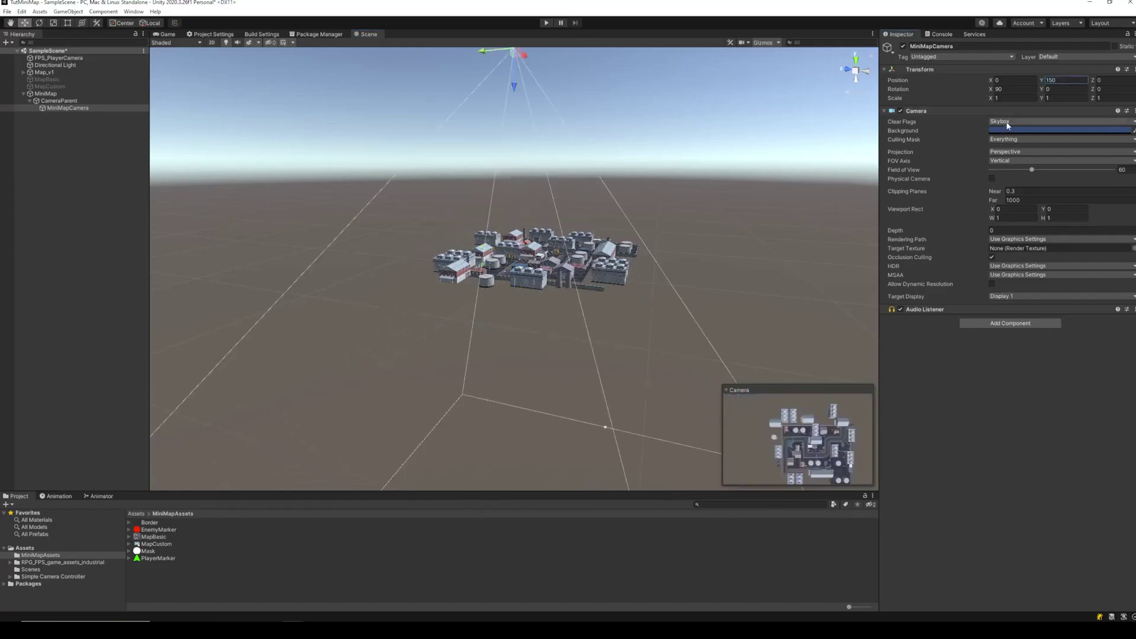
# Step: Set MiniMapCamera's Clear Flags to Don't Clear and look over its Culling Mask options
pyautogui.click(1007, 122)
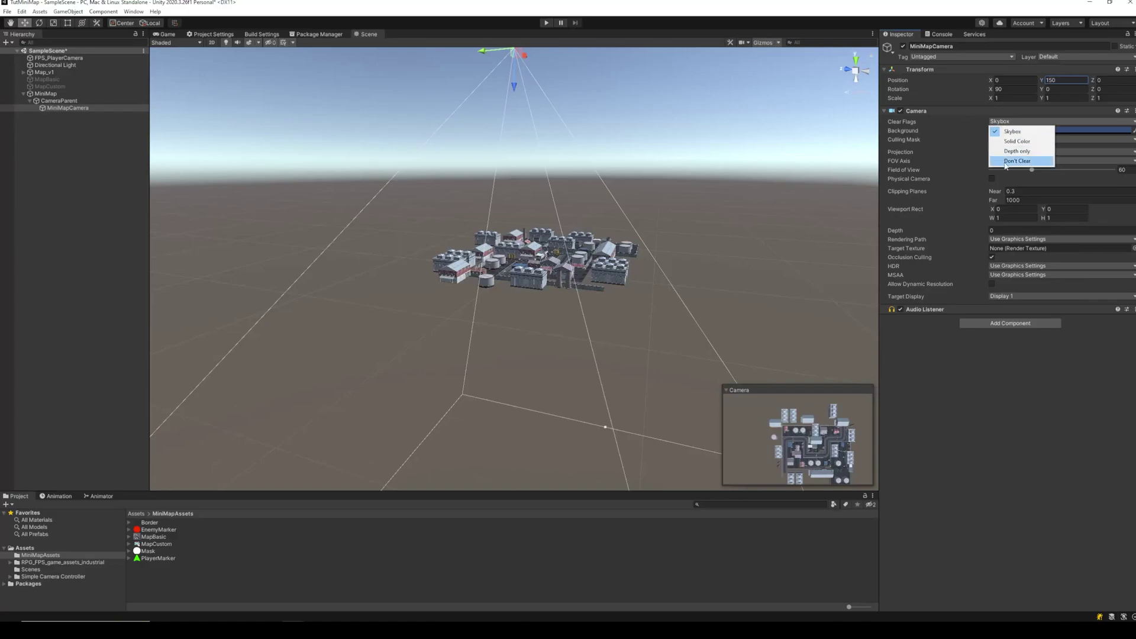
pyautogui.click(1012, 162)
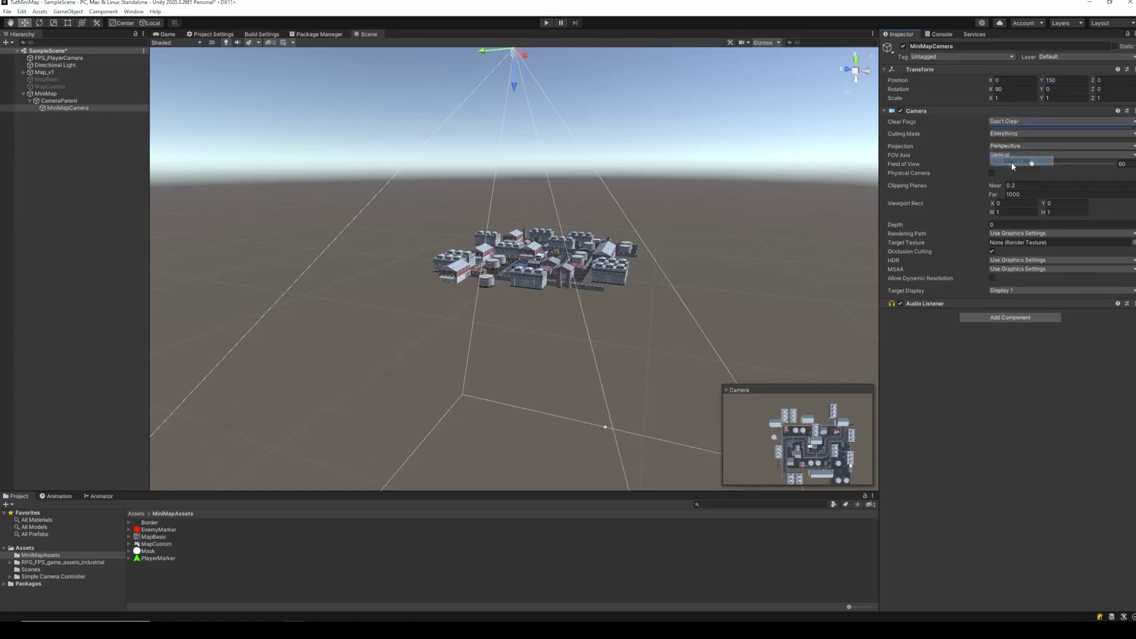
pyautogui.click(1007, 132)
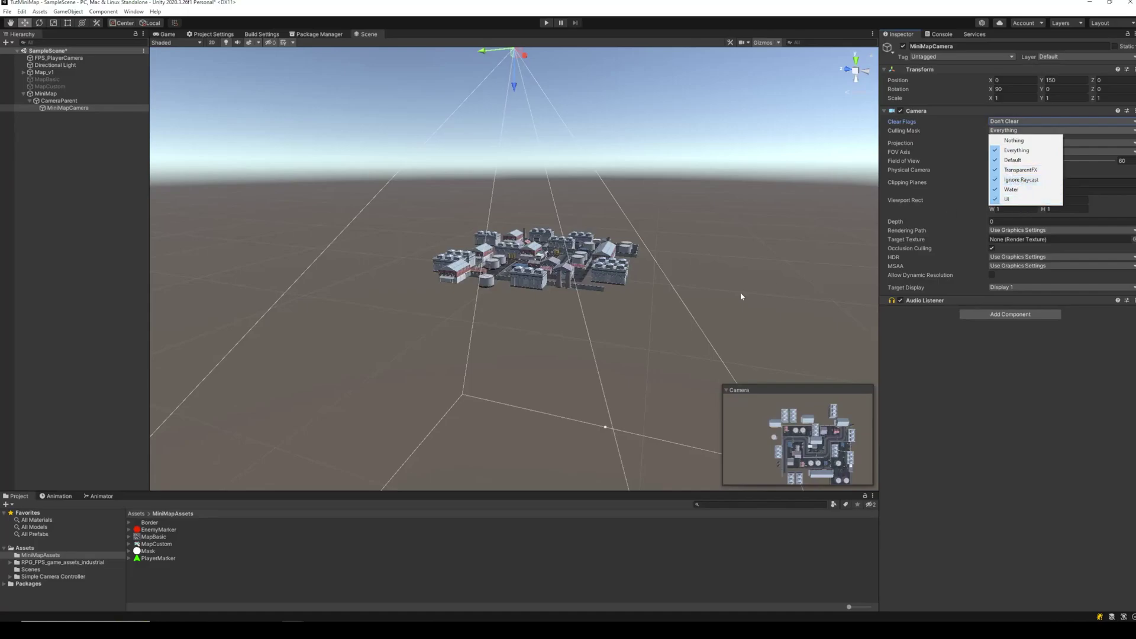
pyautogui.click(675, 206)
# Step: Add a layer named MiniMapObjects as User Layer 6
pyautogui.keyDown('alt'); pyautogui.moveTo(594, 208); pyautogui.dragTo(678, 266); pyautogui.keyUp('alt')
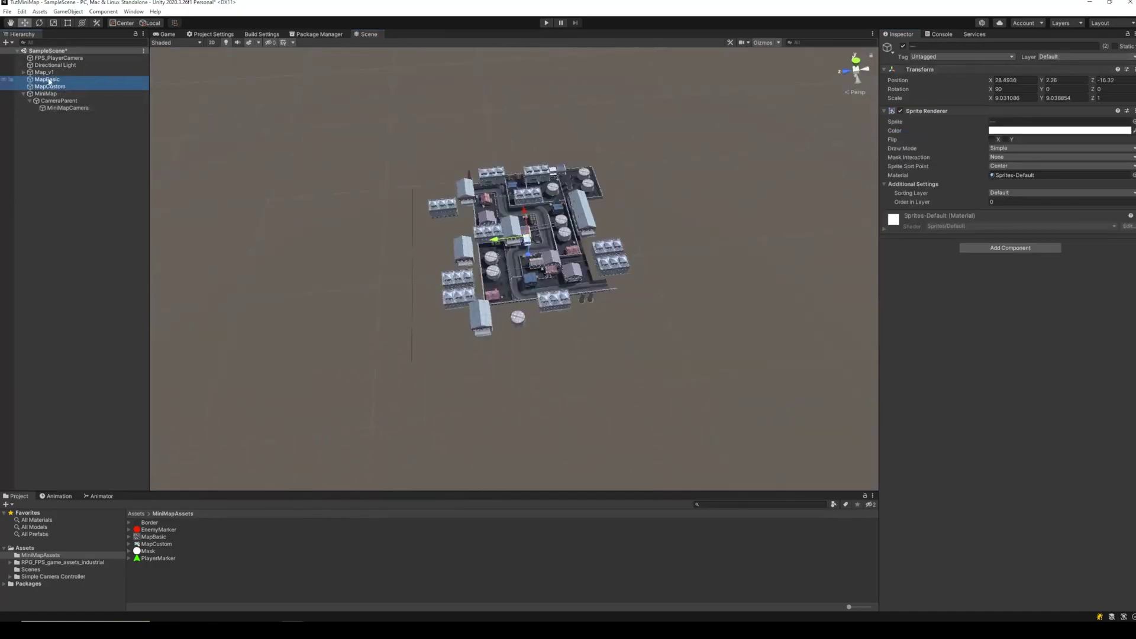
pyautogui.click(1058, 57)
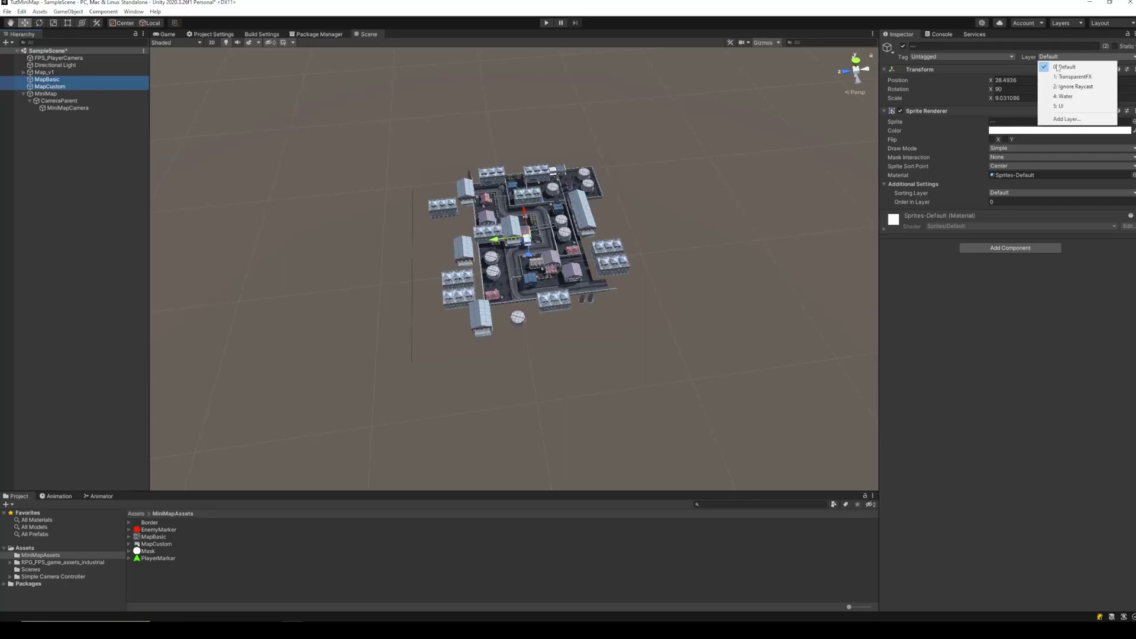
pyautogui.click(1066, 123)
pyautogui.click(1006, 153)
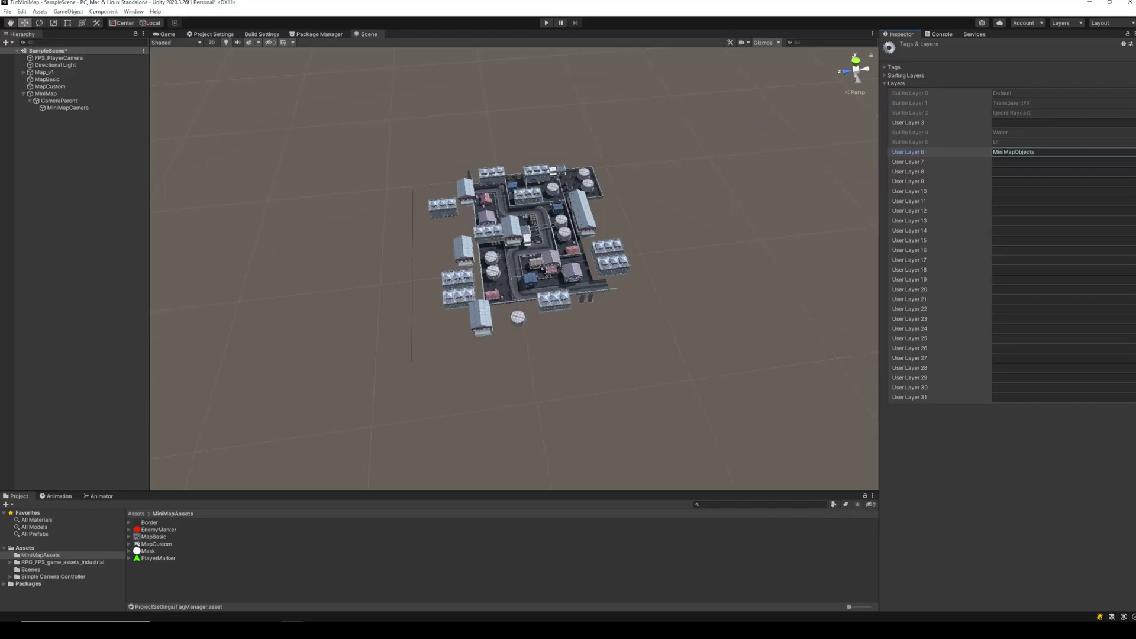
# Step: Assign both MapBasic and MapCustom to the MiniMapObjects layer
pyautogui.click(47, 79)
pyautogui.keyDown('shift'); pyautogui.click(50, 86); pyautogui.keyUp('shift')
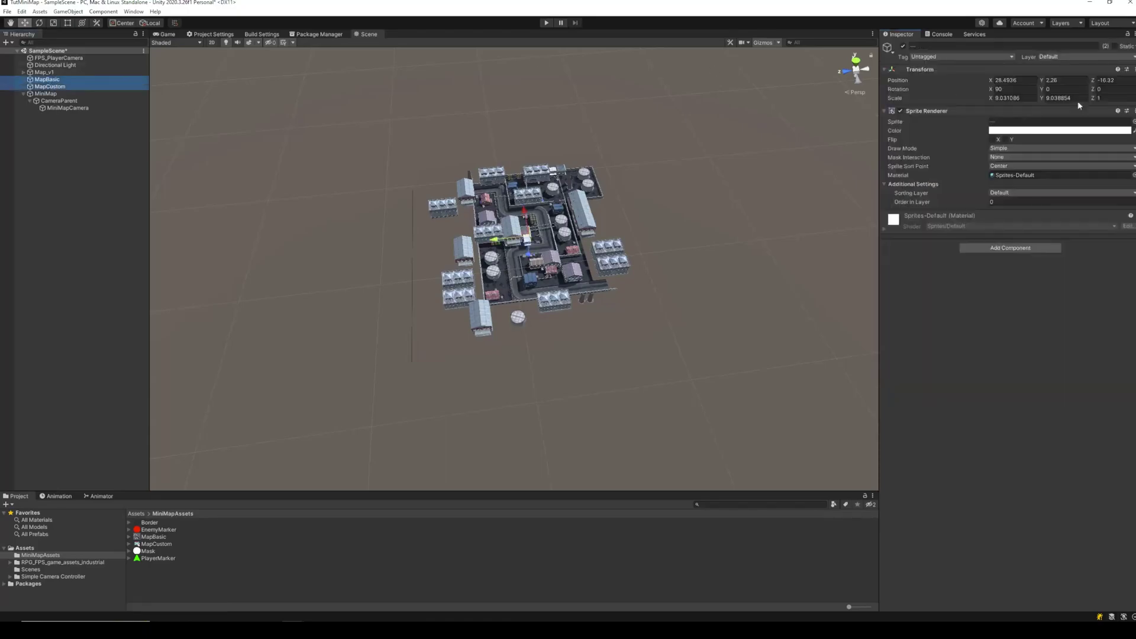
pyautogui.click(1049, 57)
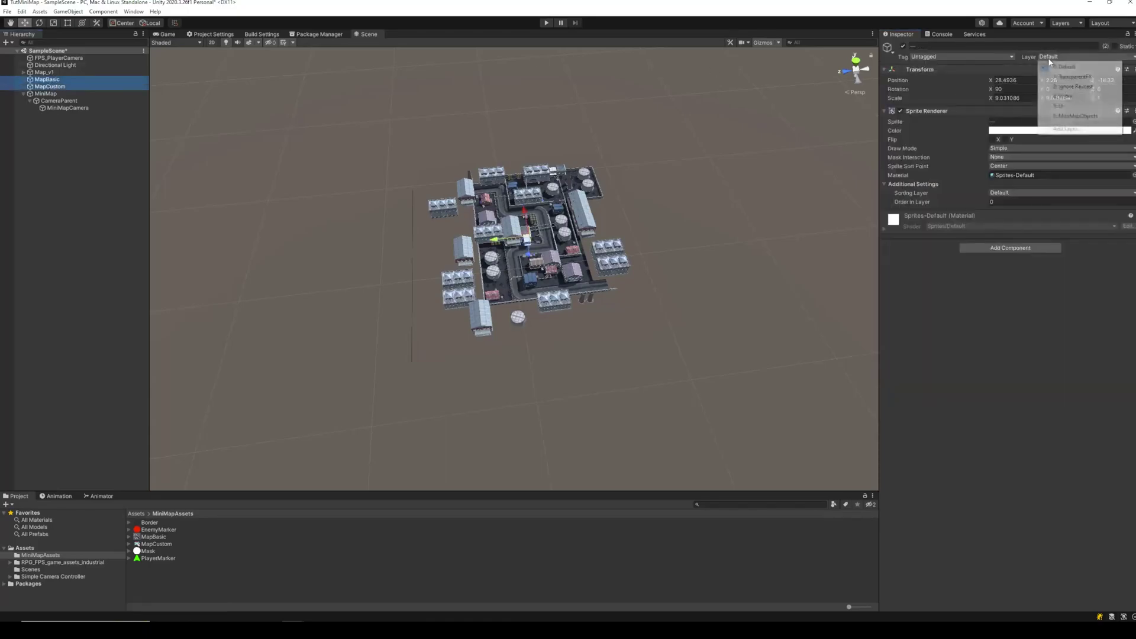
pyautogui.click(1081, 117)
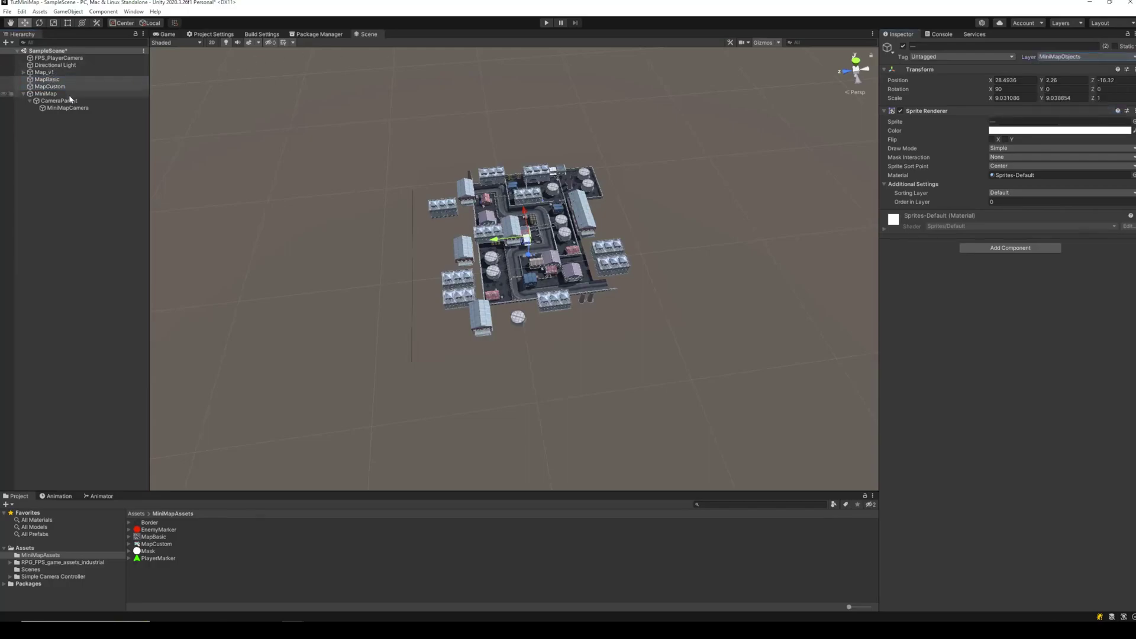
# Step: Exclude the MiniMapObjects layer from FPS_PlayerCamera's Culling Mask
pyautogui.click(59, 58)
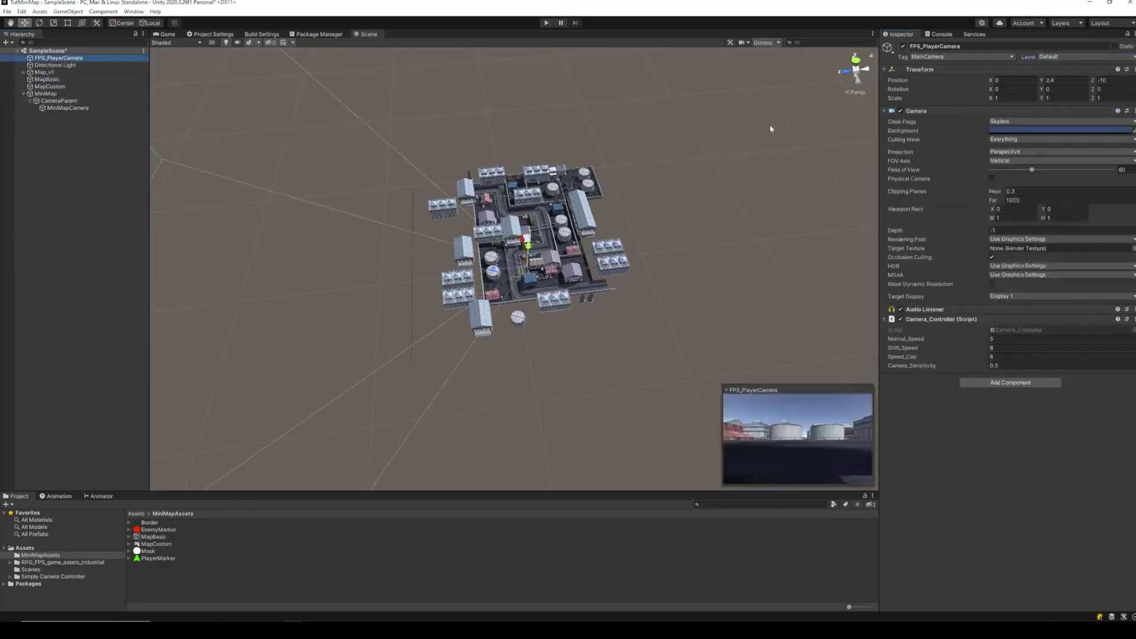
pyautogui.click(1017, 140)
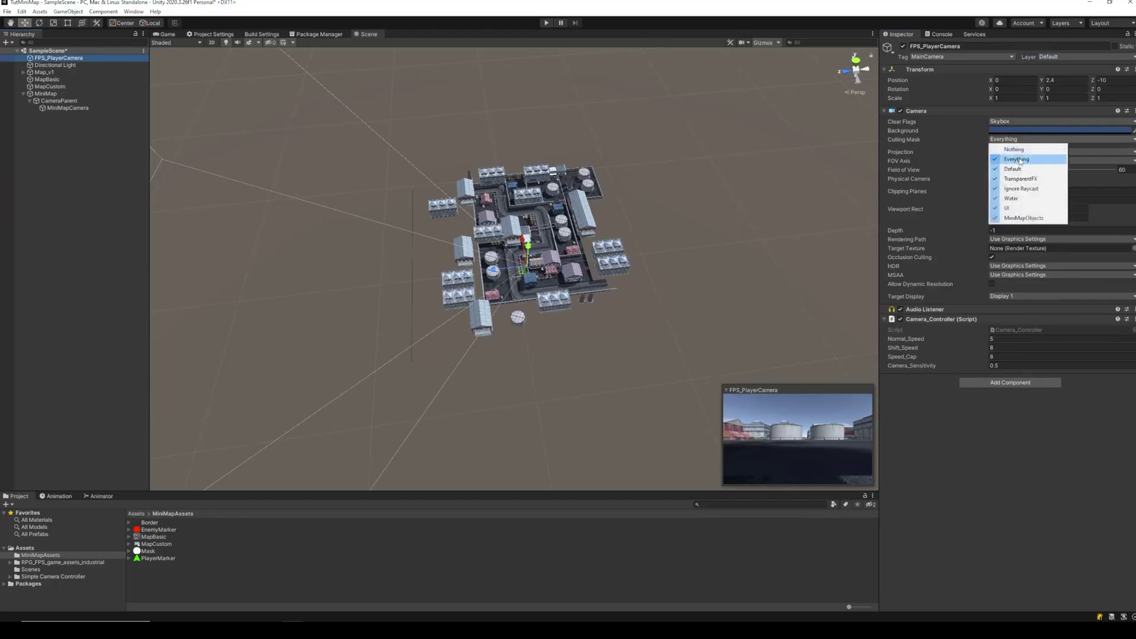
pyautogui.click(1029, 218)
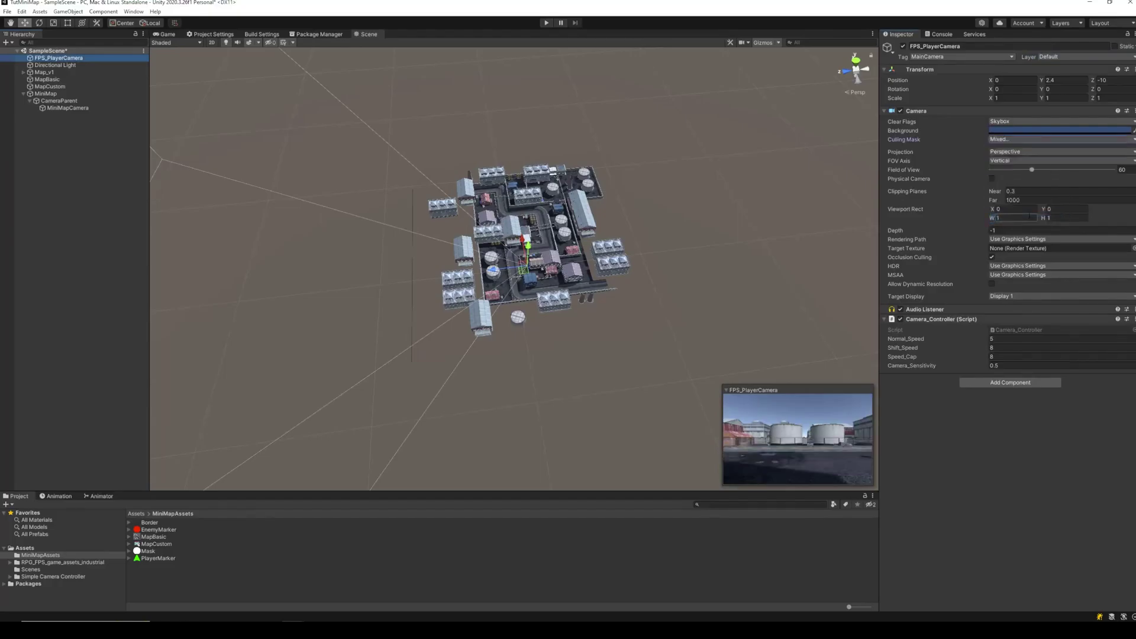
# Step: Limit MiniMapCamera's Culling Mask to the MiniMapObjects layer only
pyautogui.click(66, 108)
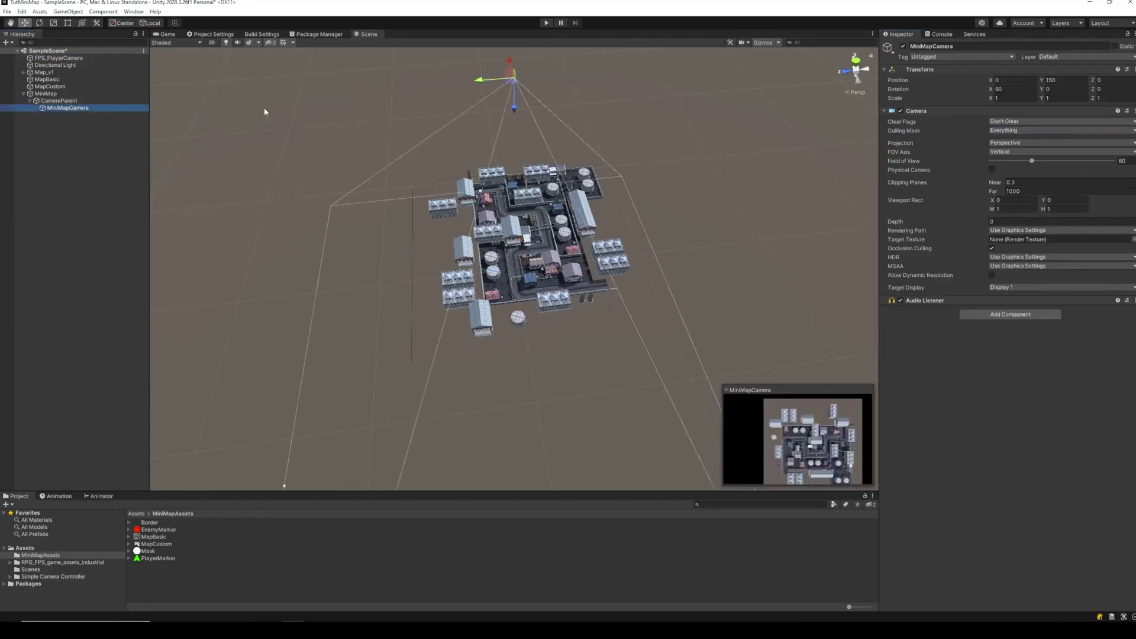
pyautogui.click(1017, 129)
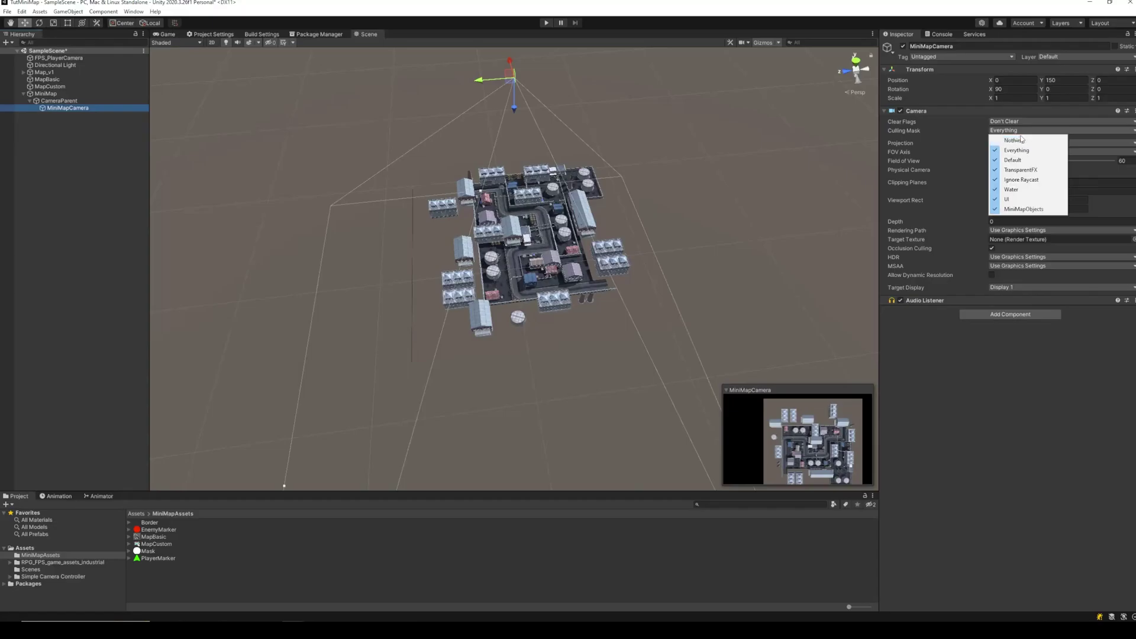
pyautogui.click(1027, 142)
pyautogui.click(1017, 130)
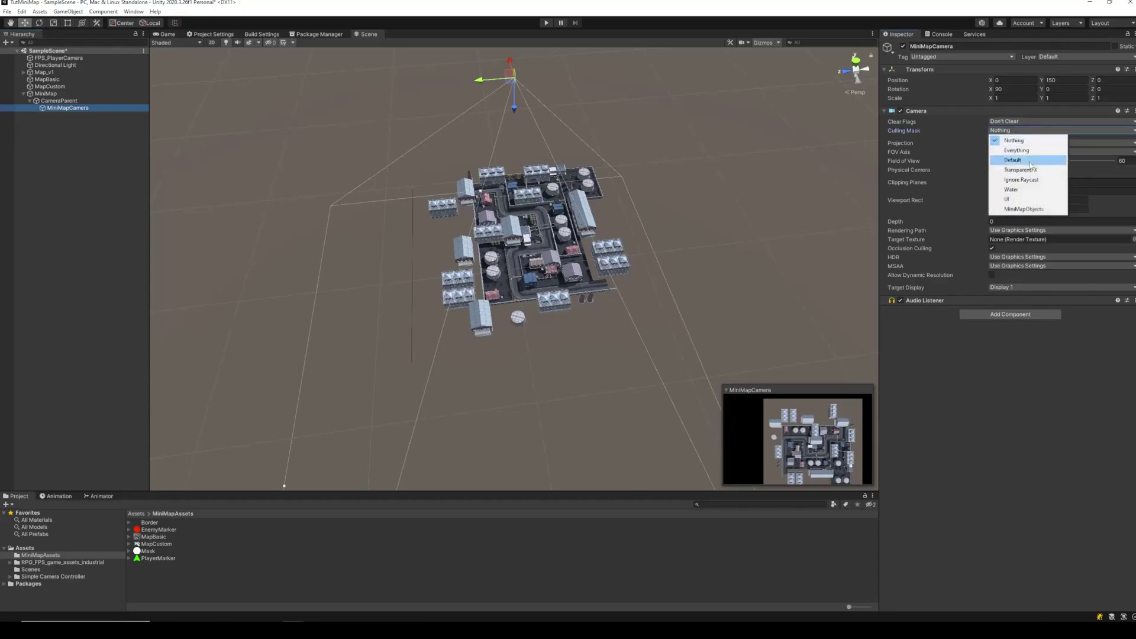
pyautogui.click(1028, 210)
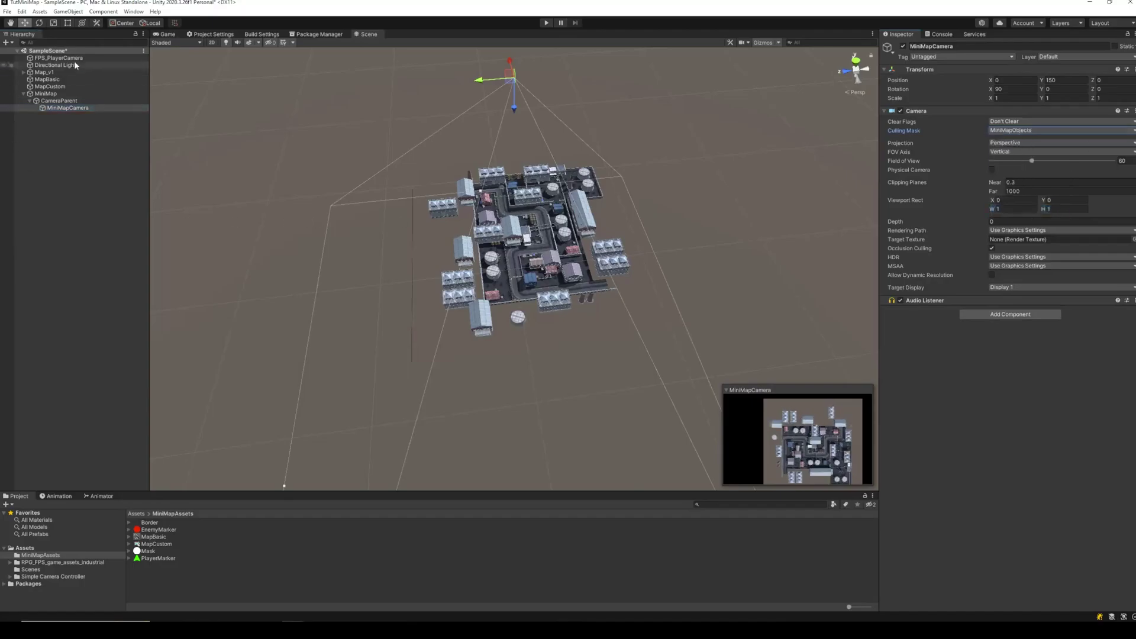
# Step: Preview MiniMapCamera's output in the Game view with FPS_PlayerCamera, MapBasic and MapCustom deactivated
pyautogui.click(50, 86)
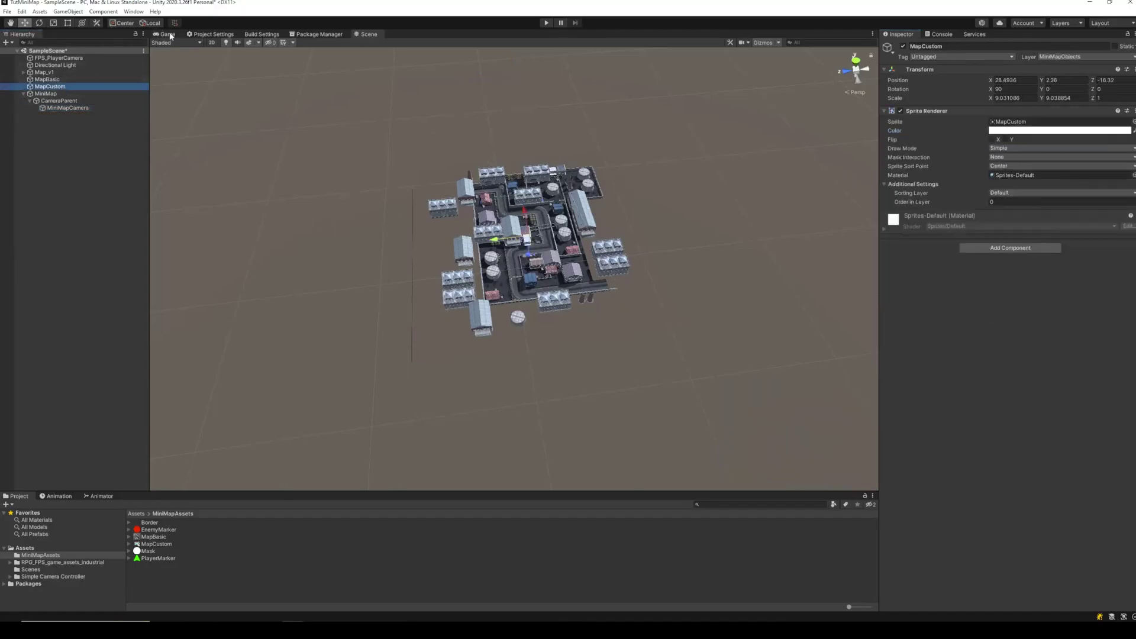
pyautogui.click(174, 36)
pyautogui.click(68, 58)
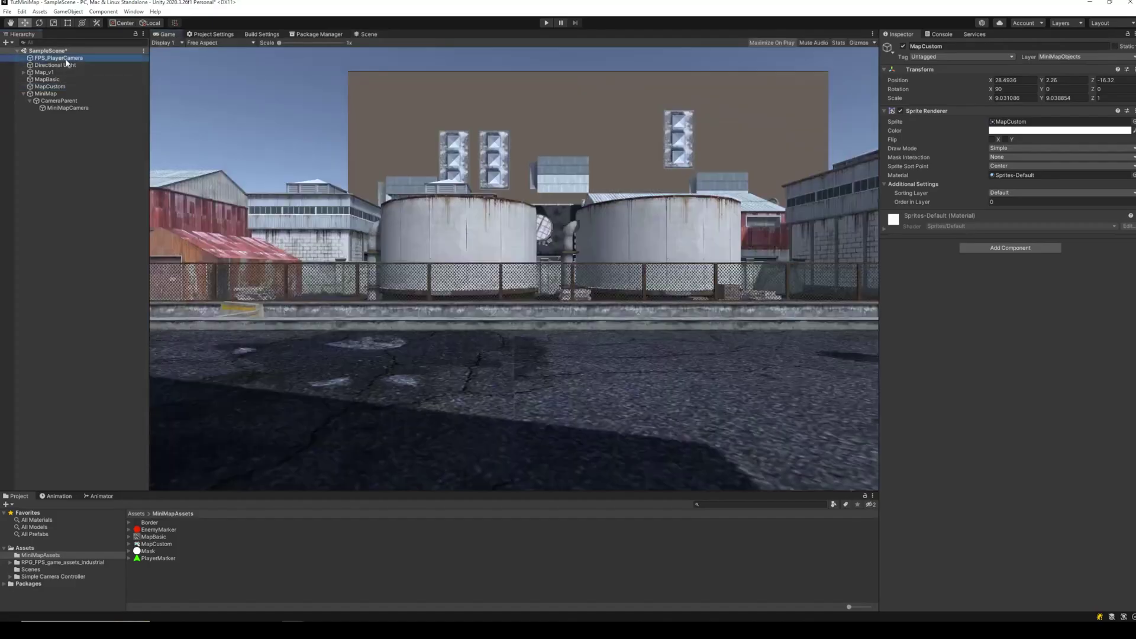
pyautogui.hotkey('alt', 'shift', 'a')
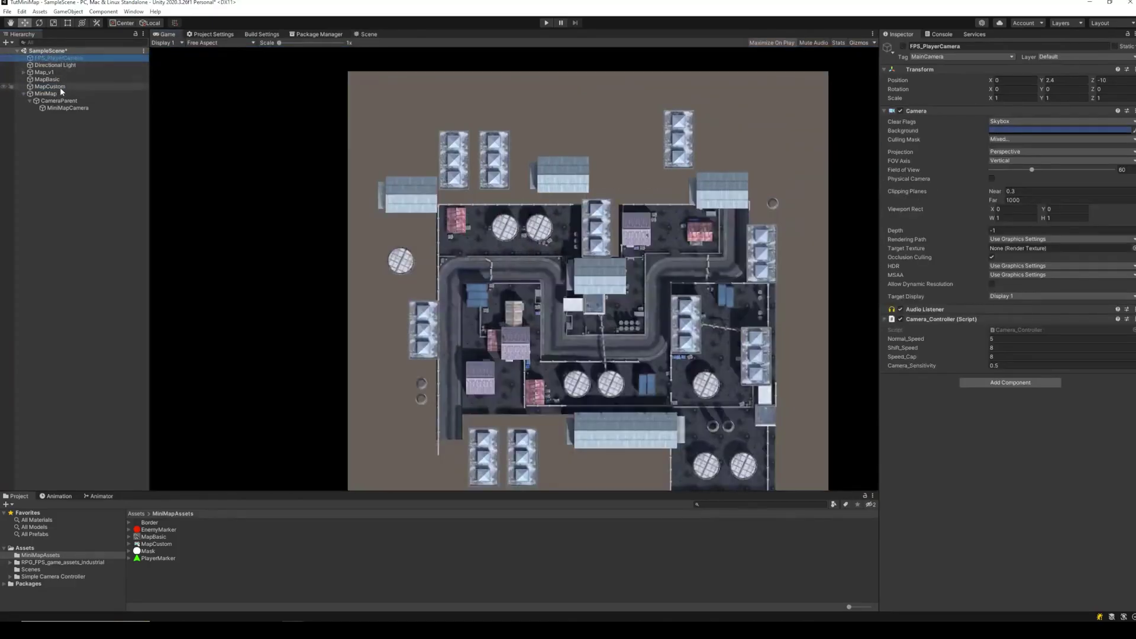
pyautogui.click(58, 80)
pyautogui.hotkey('alt', 'shift', 'a')
pyautogui.click(61, 87)
pyautogui.hotkey('alt', 'shift', 'a')
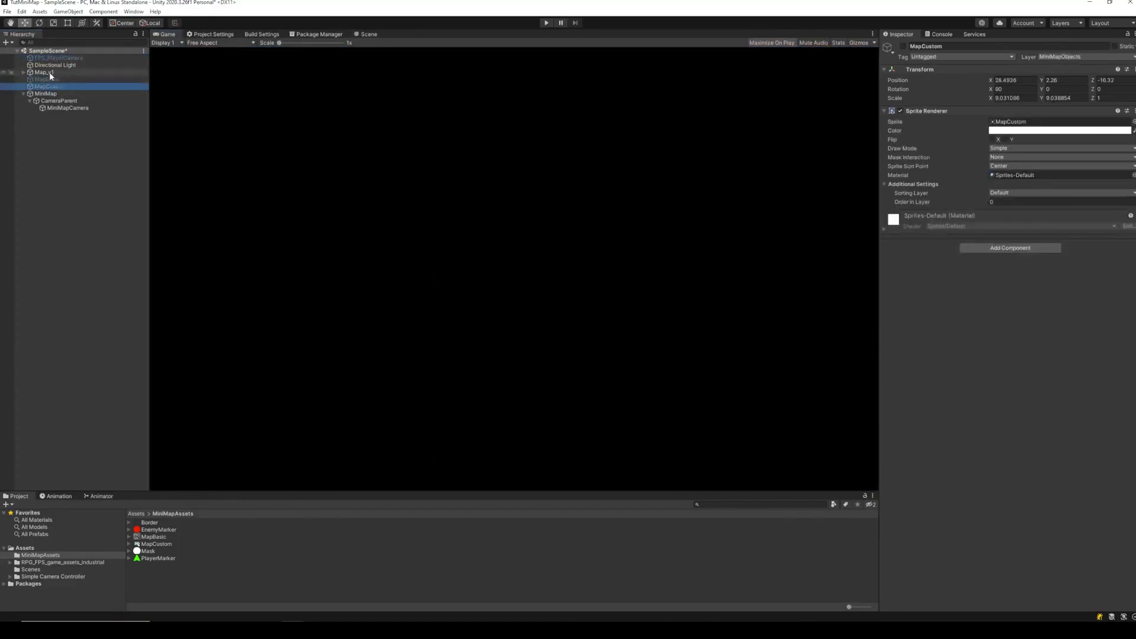
# Step: Reactivate MapBasic, MapCustom and FPS_PlayerCamera
pyautogui.keyDown('shift'); pyautogui.click(54, 81); pyautogui.keyUp('shift')
pyautogui.hotkey('alt', 'shift', 'a')
pyautogui.click(67, 59)
pyautogui.hotkey('alt', 'shift', 'a')
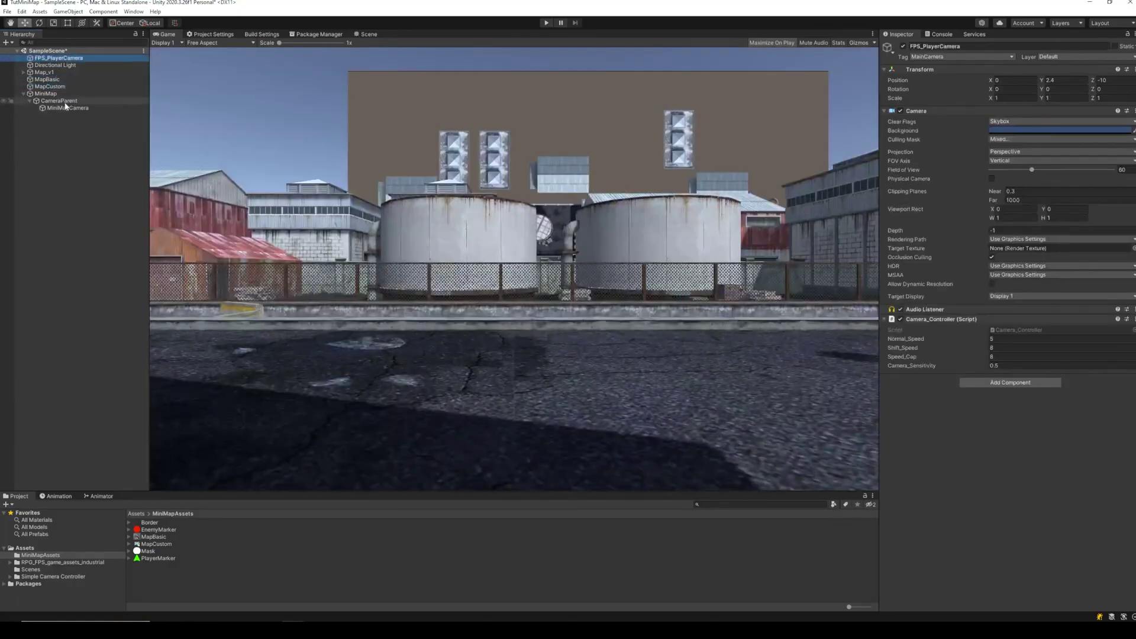
# Step: Toggle the MiniMap object and Map_v1 off and back on to check what the player camera renders
pyautogui.click(58, 95)
pyautogui.hotkey('alt', 'shift', 'a')
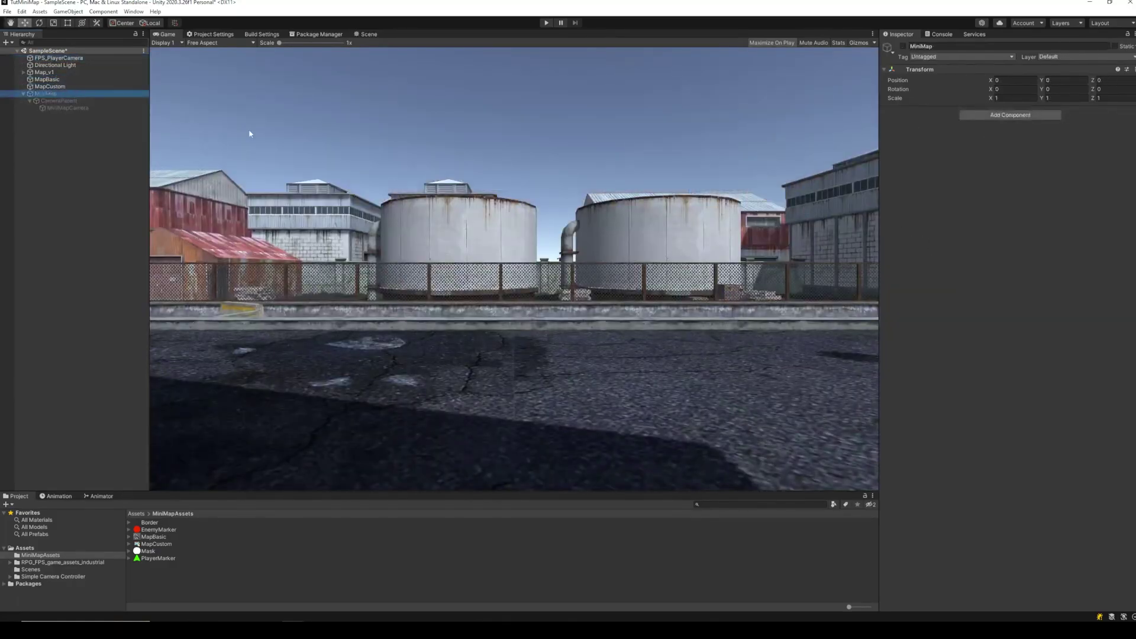
pyautogui.click(61, 73)
pyautogui.hotkey('alt', 'shift', 'a')
pyautogui.hotkey('alt', 'shift', 'a')
pyautogui.click(61, 94)
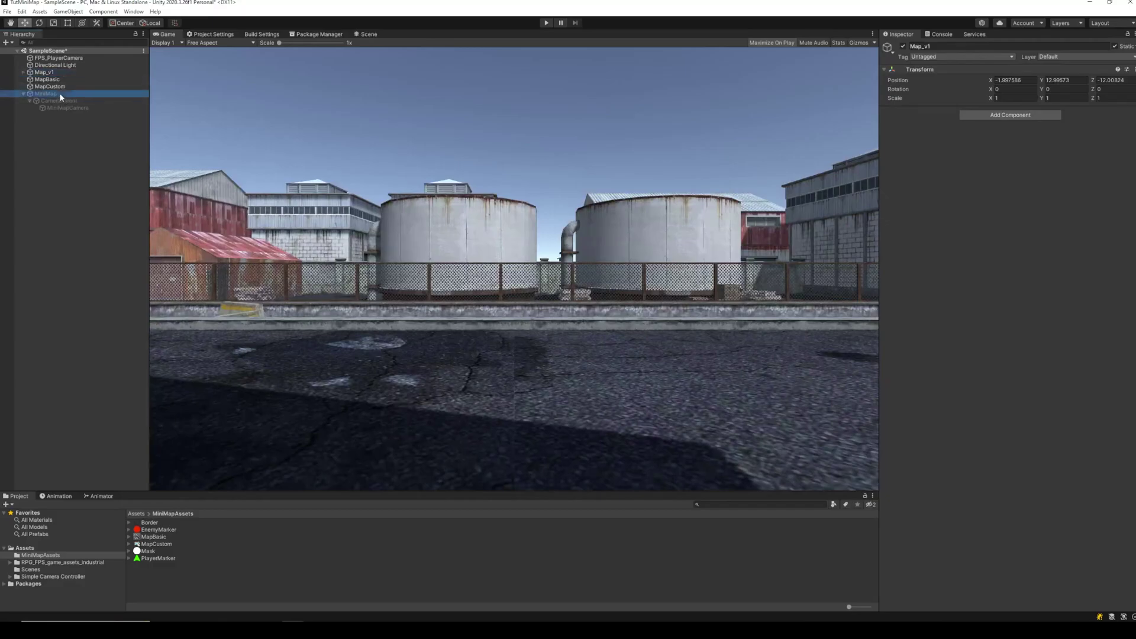
pyautogui.hotkey('alt', 'shift', 'a')
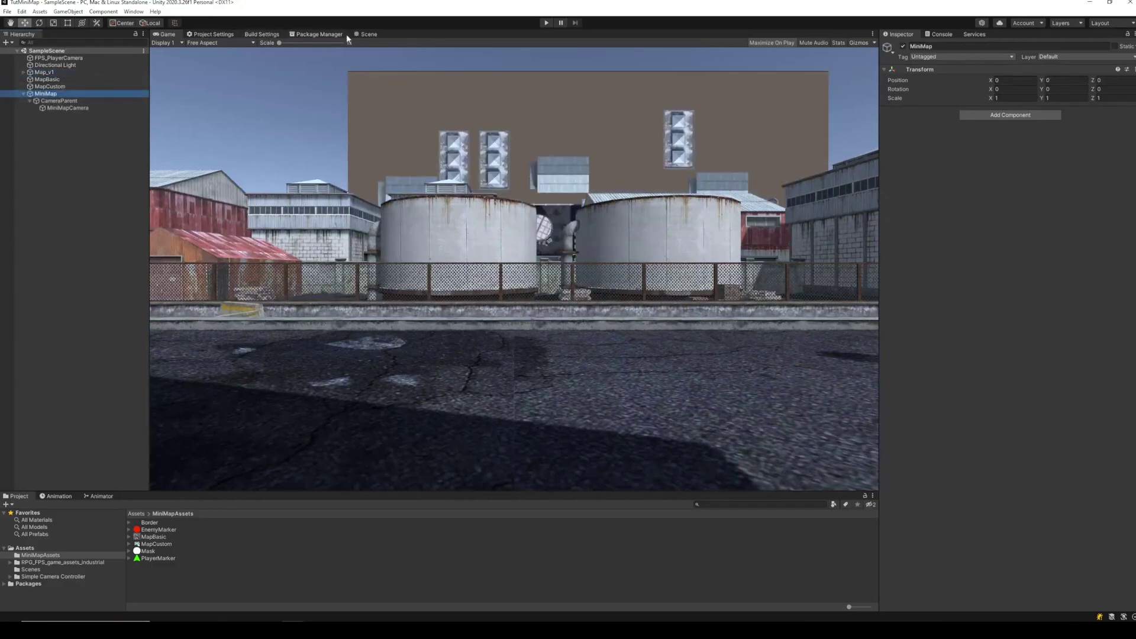
# Step: Switch MiniMapCamera to Orthographic projection and set its Depth to 5
pyautogui.click(66, 108)
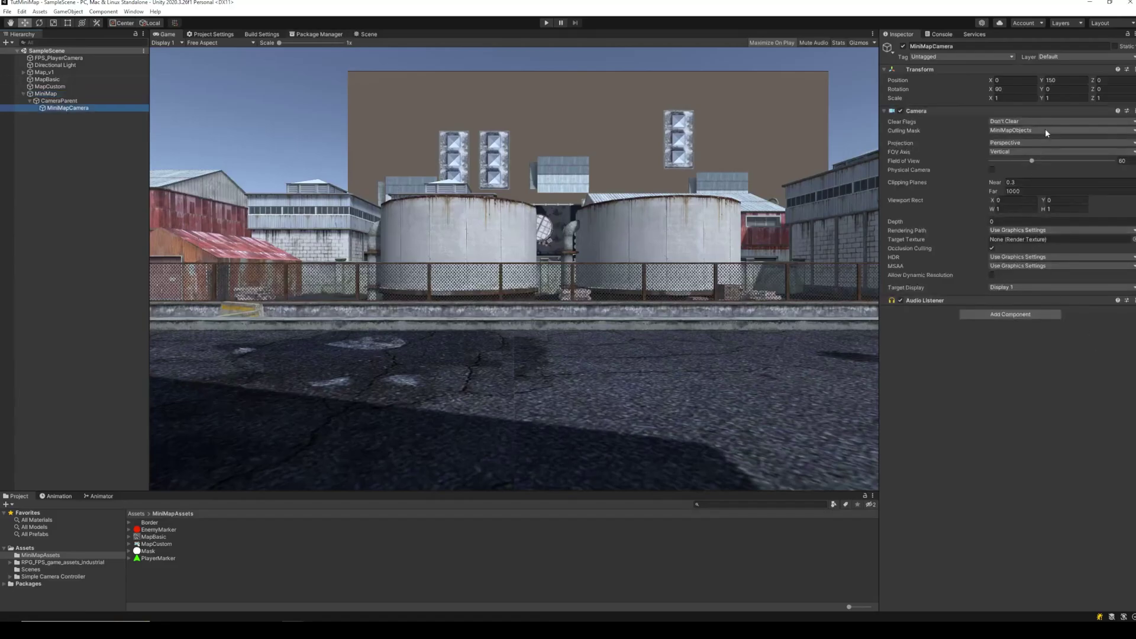
pyautogui.click(1034, 142)
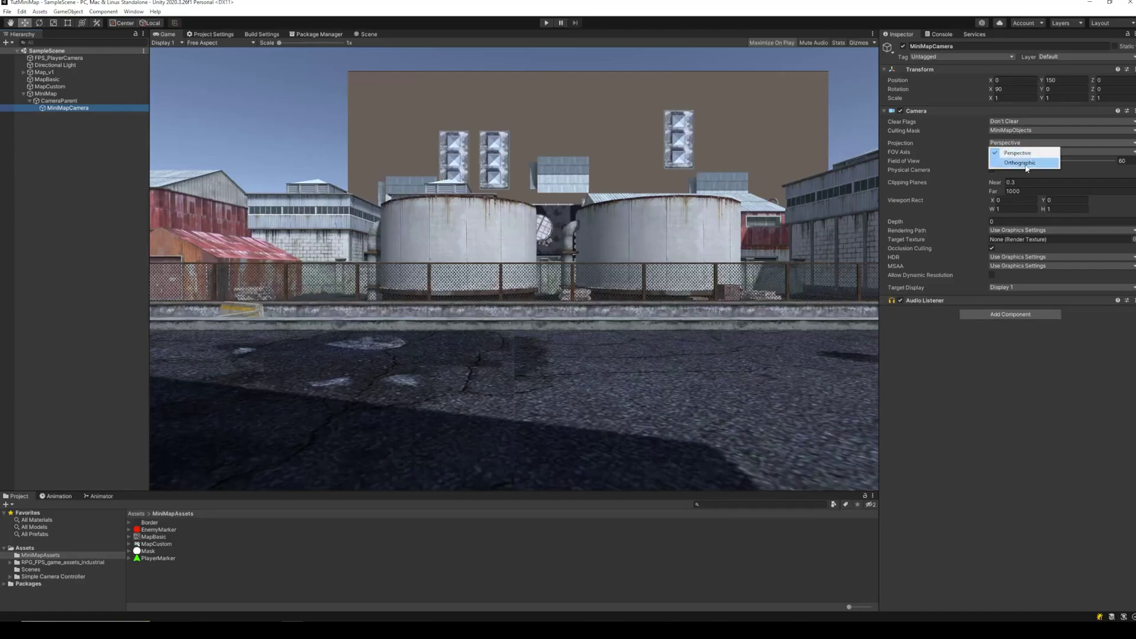
pyautogui.click(1027, 163)
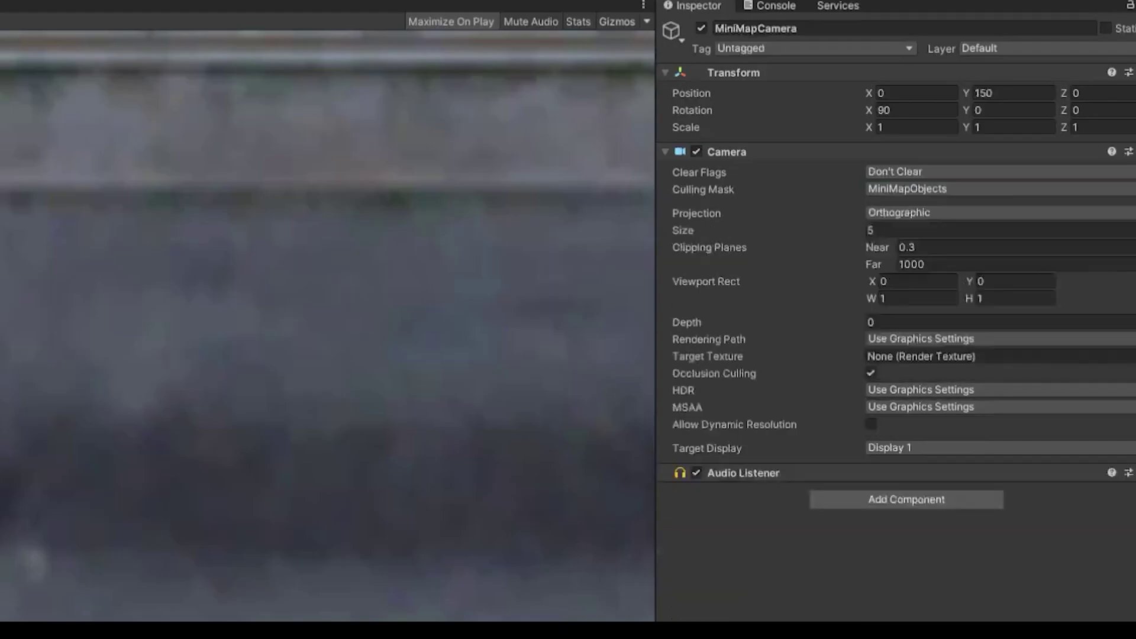
pyautogui.click(919, 323)
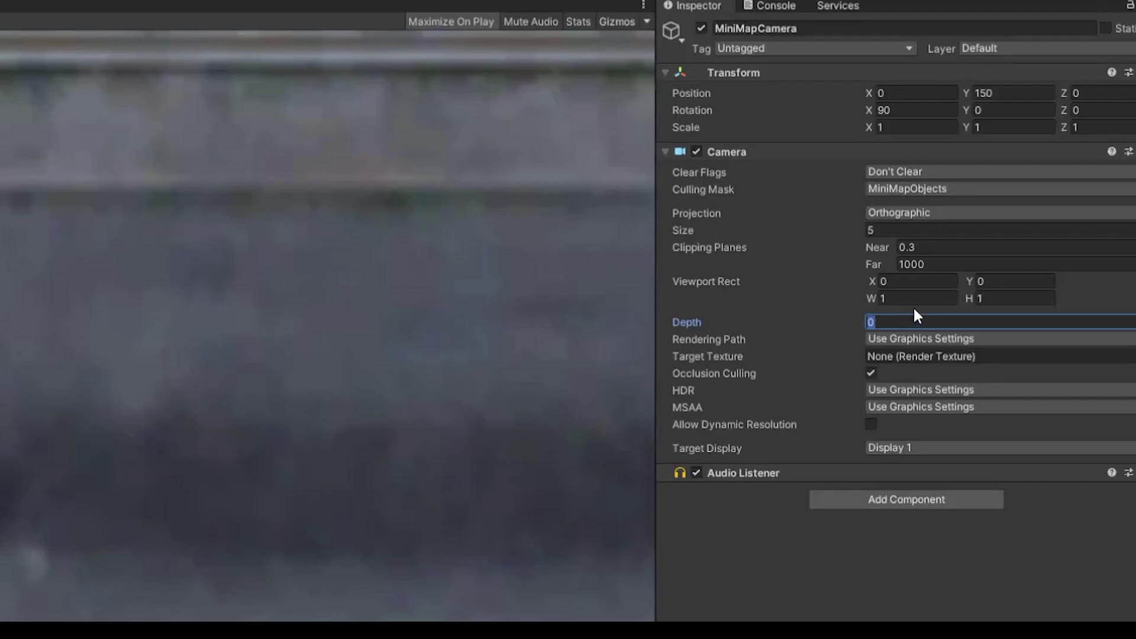
pyautogui.write('5')
pyautogui.click(943, 230)
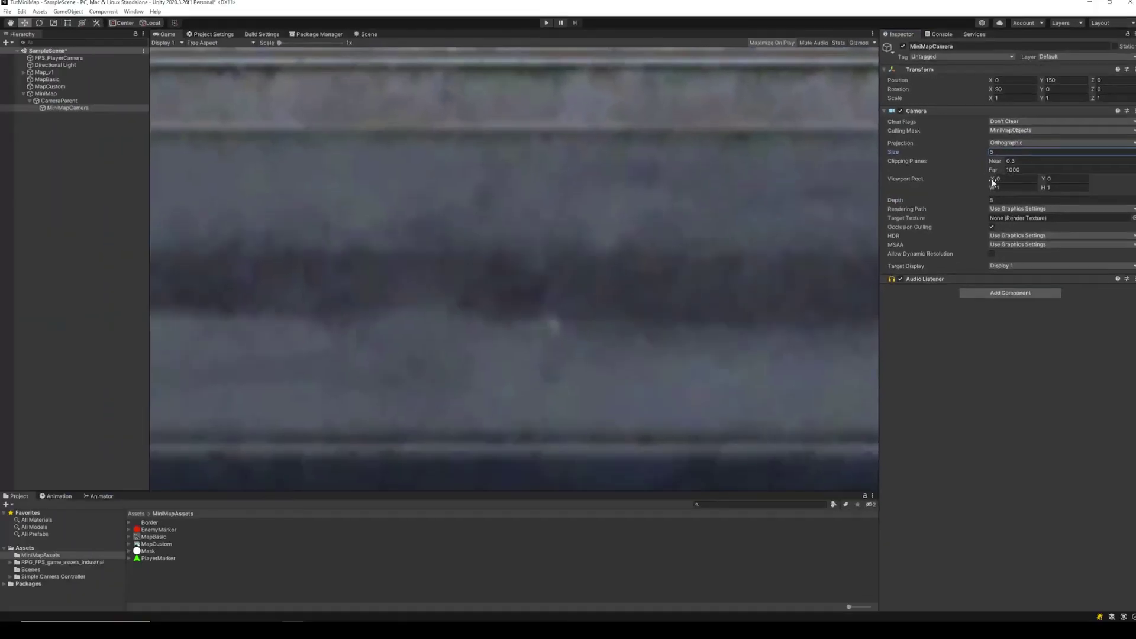
# Step: Position the minimap in the upper-right corner of the game image by setting MiniMapCamera's Viewport Rect to X 0.8 and Y 0.68
pyautogui.moveTo(993, 181); pyautogui.dragTo(1062, 176)
pyautogui.moveTo(992, 179); pyautogui.dragTo(964, 179)
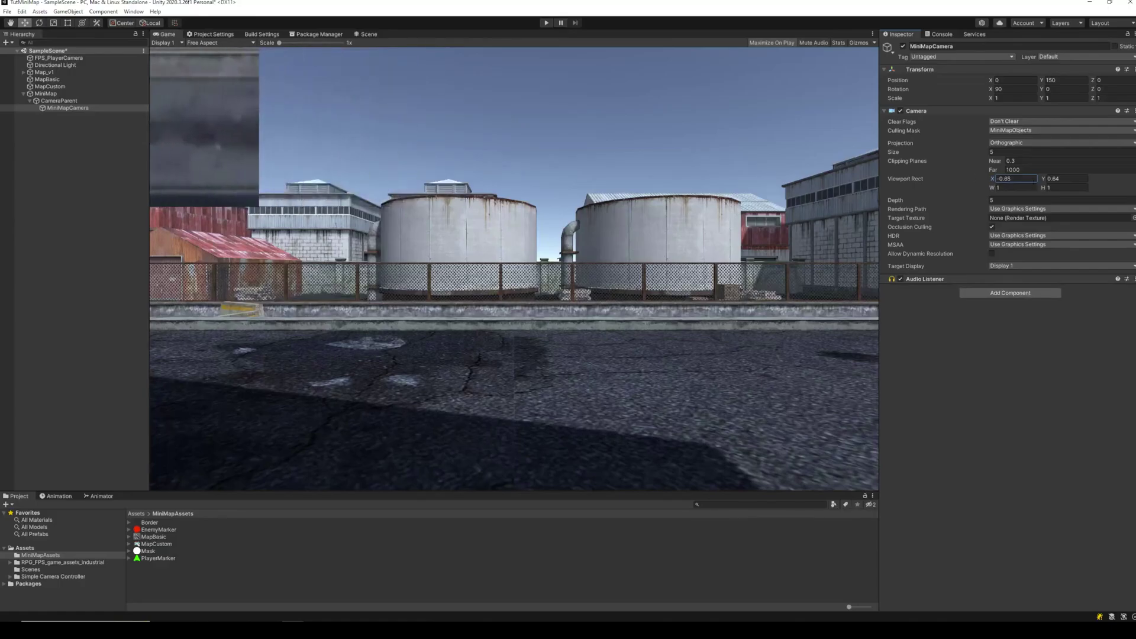
pyautogui.moveTo(1044, 178); pyautogui.dragTo(1019, 177)
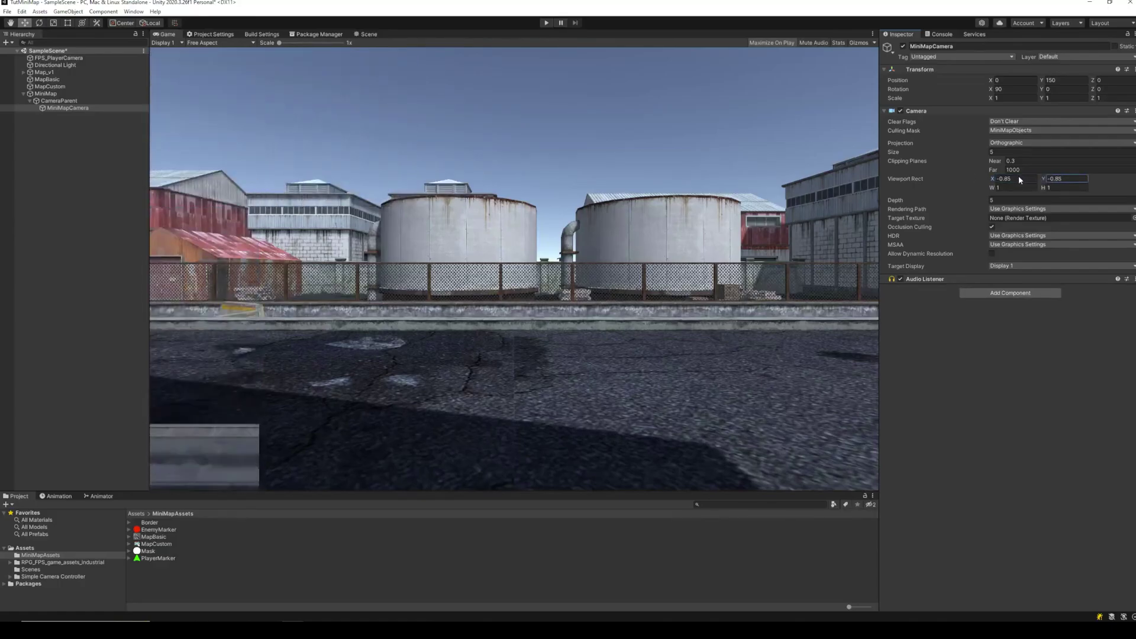
pyautogui.click(995, 180)
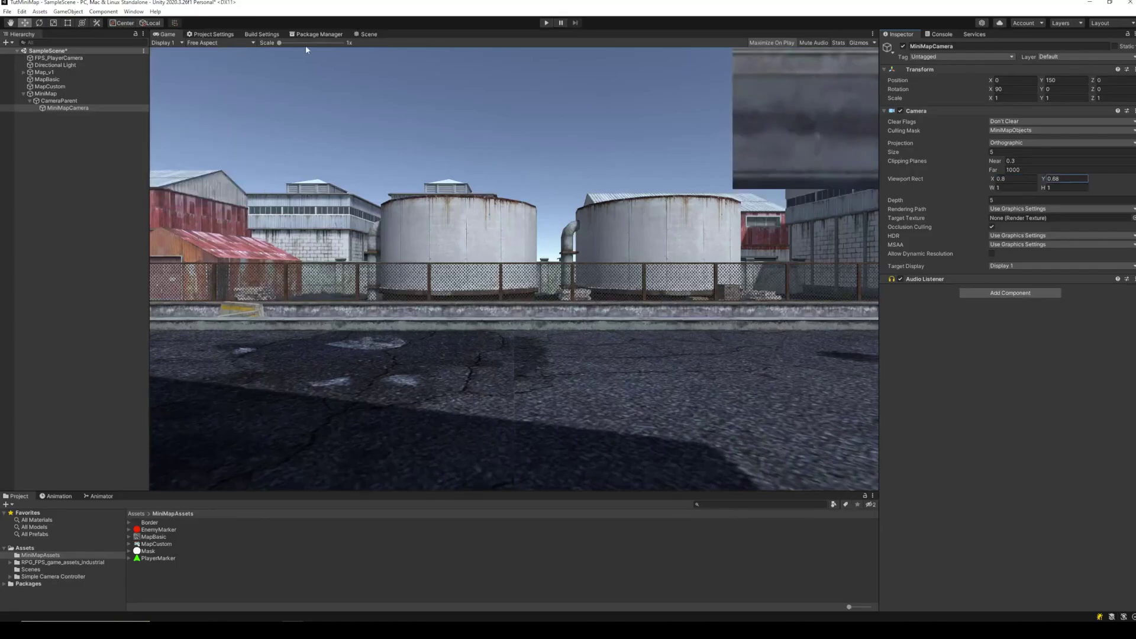
# Step: Check the minimap's placement at 16:9, 16:10, Full HD, WXGA, QHD and 4K UHD, and return the Game view to Free Aspect
pyautogui.click(222, 43)
pyautogui.click(219, 79)
pyautogui.click(222, 43)
pyautogui.click(225, 88)
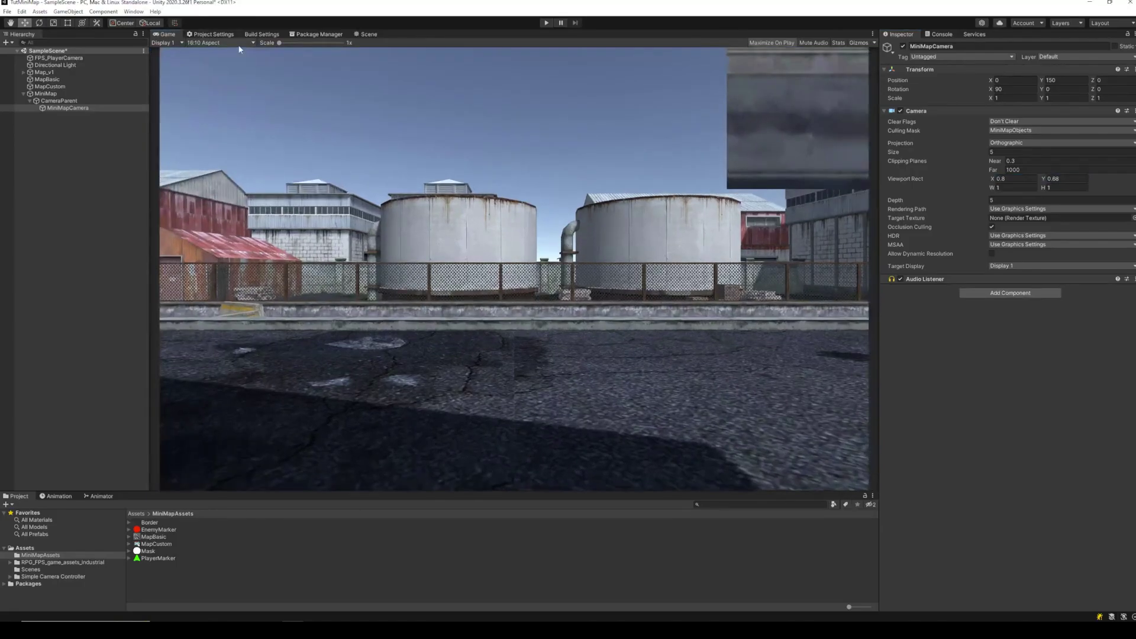
pyautogui.click(238, 44)
pyautogui.click(229, 96)
pyautogui.click(227, 44)
pyautogui.click(211, 104)
pyautogui.click(219, 43)
pyautogui.click(214, 113)
pyautogui.click(222, 44)
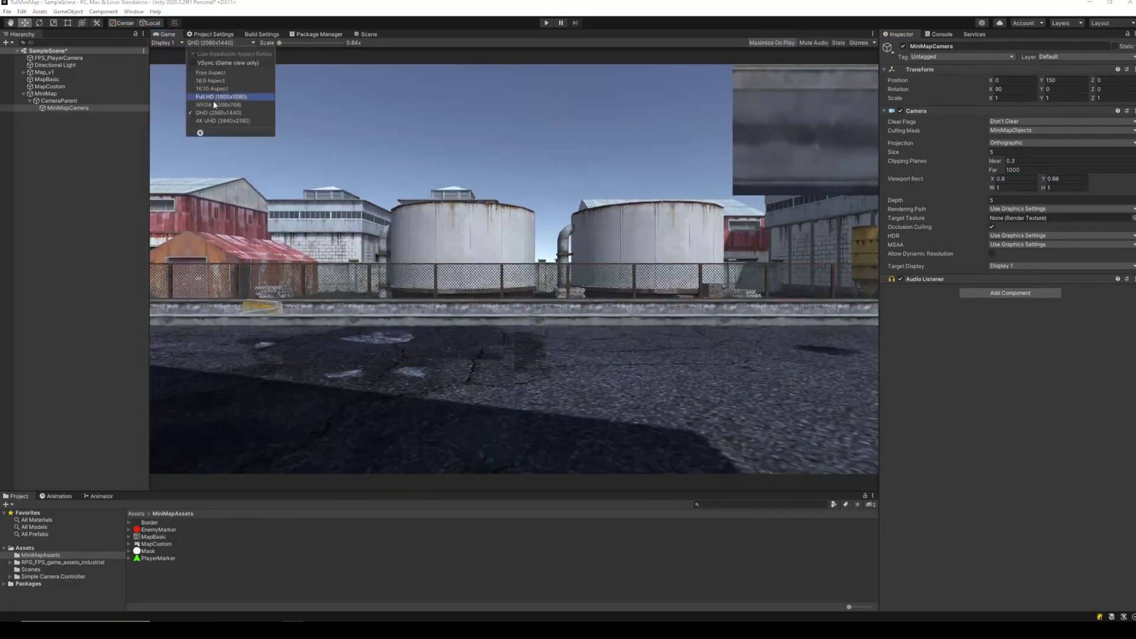
pyautogui.click(219, 120)
pyautogui.click(233, 44)
pyautogui.click(224, 73)
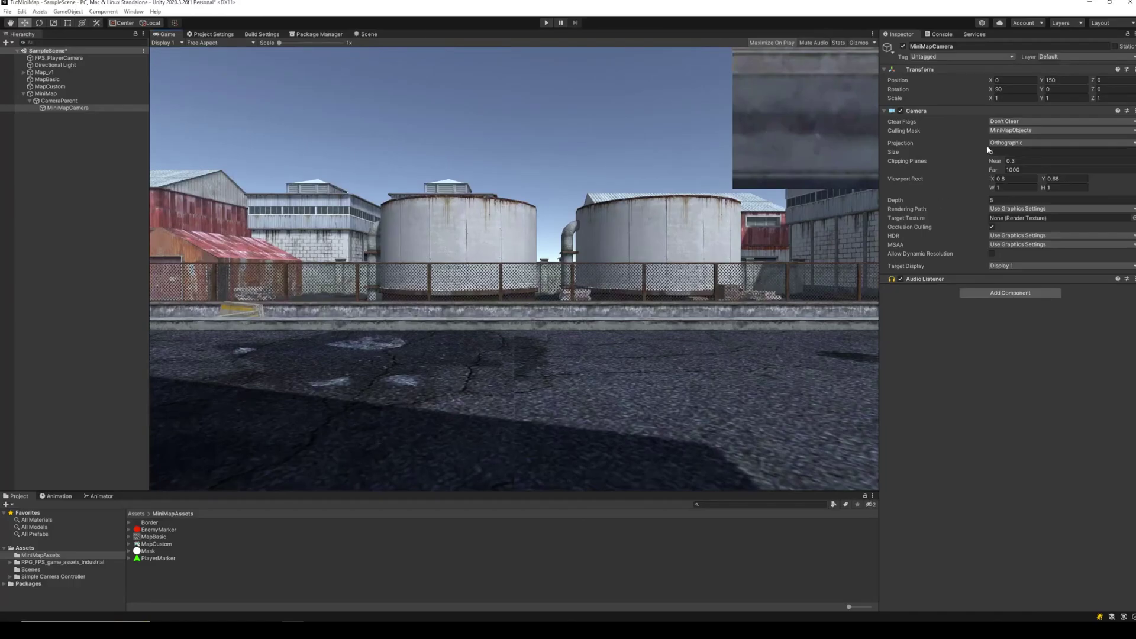
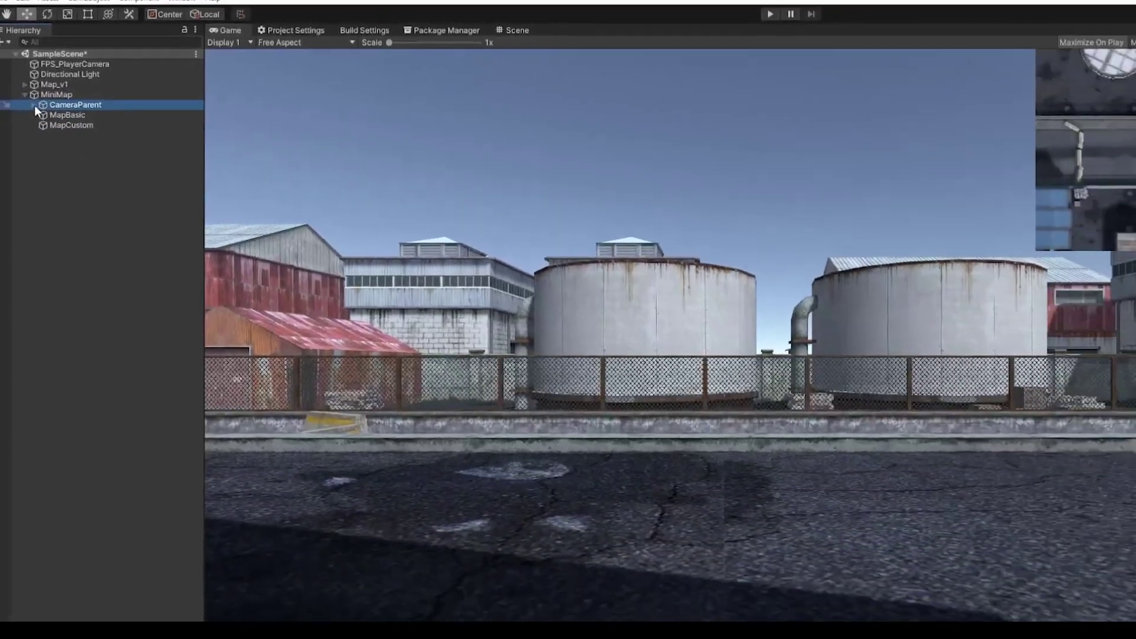
# Step: Shift CameraParent along the X axis to test the minimap's movement, and reset its X position to 0
pyautogui.click(38, 126)
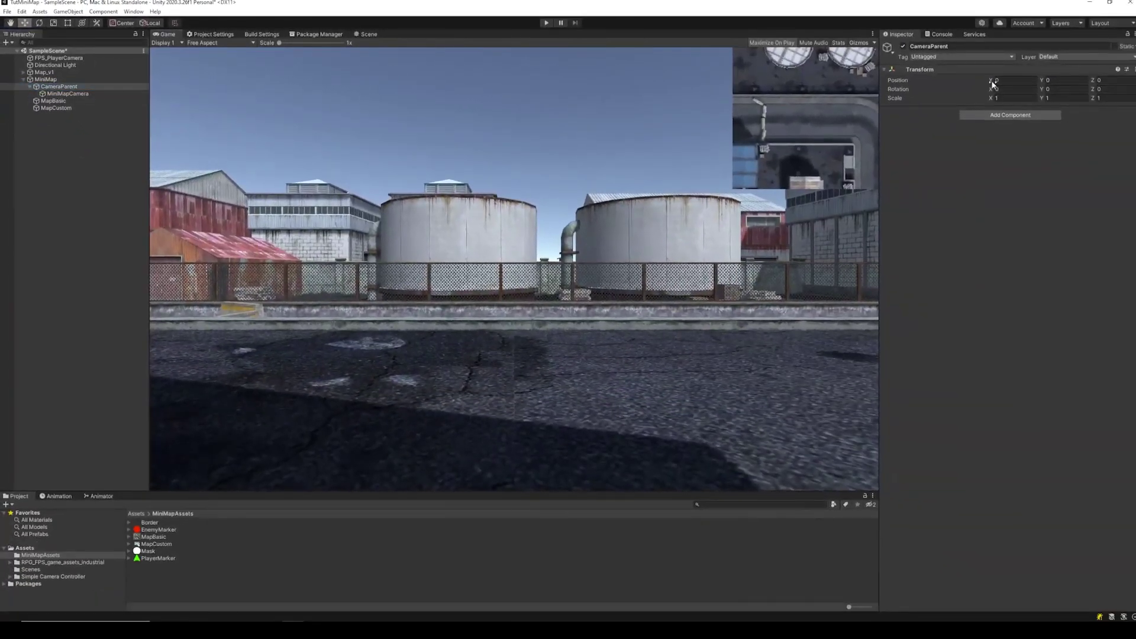
pyautogui.moveTo(992, 81); pyautogui.dragTo(448, 189)
pyautogui.write('0')
pyautogui.click(70, 87)
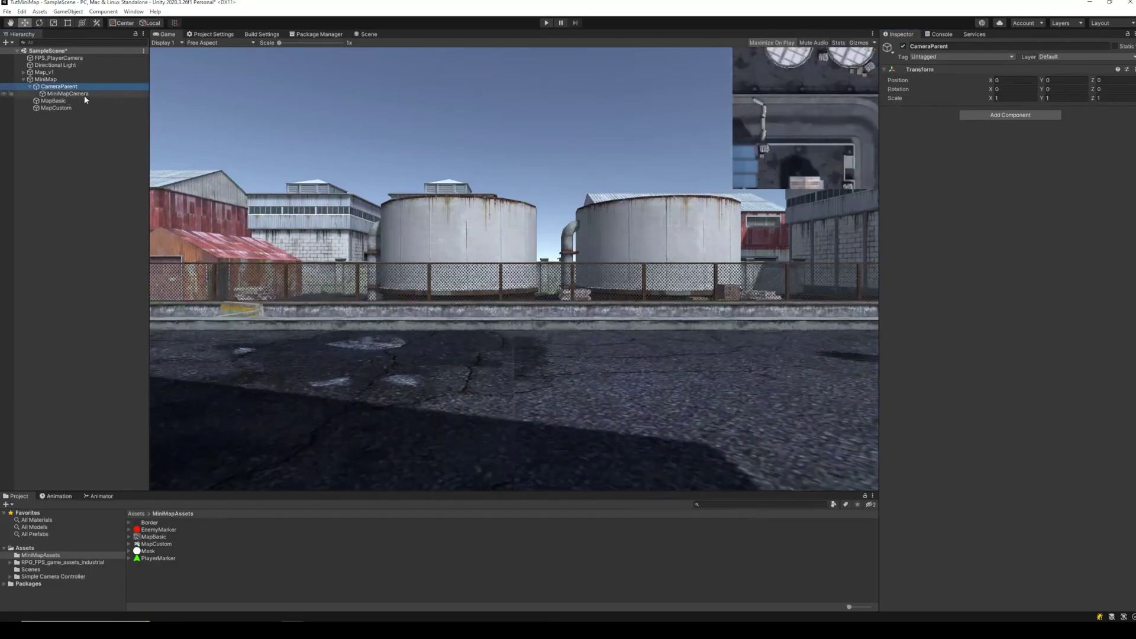
# Step: Create an empty child object under MiniMapCamera and add a Sprite Mask component to it
pyautogui.click(82, 94)
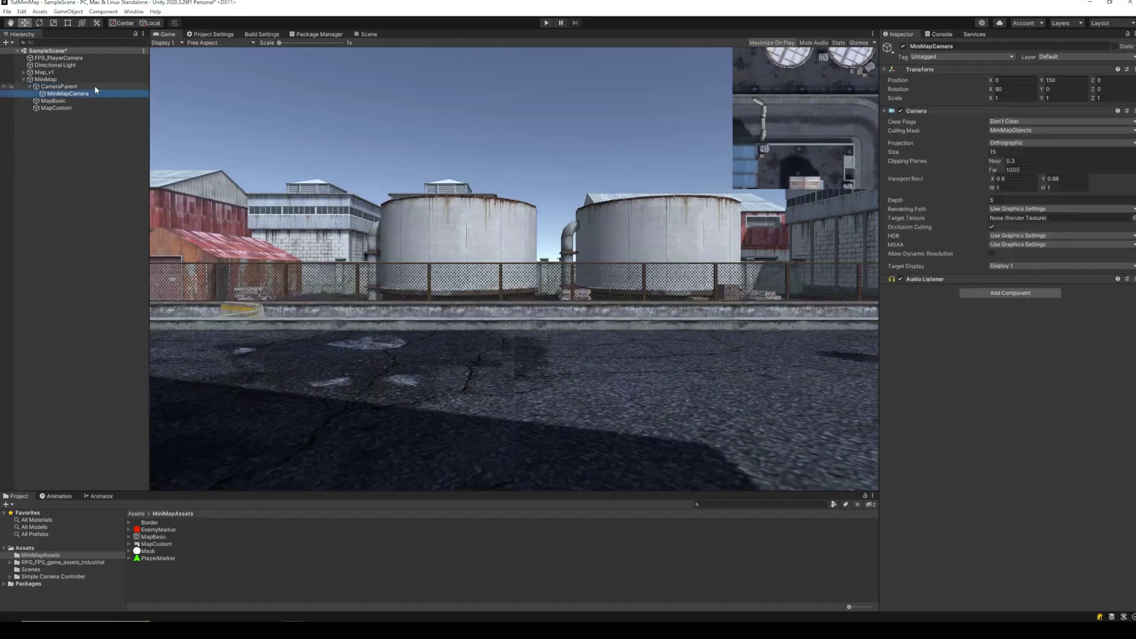
pyautogui.press('r')
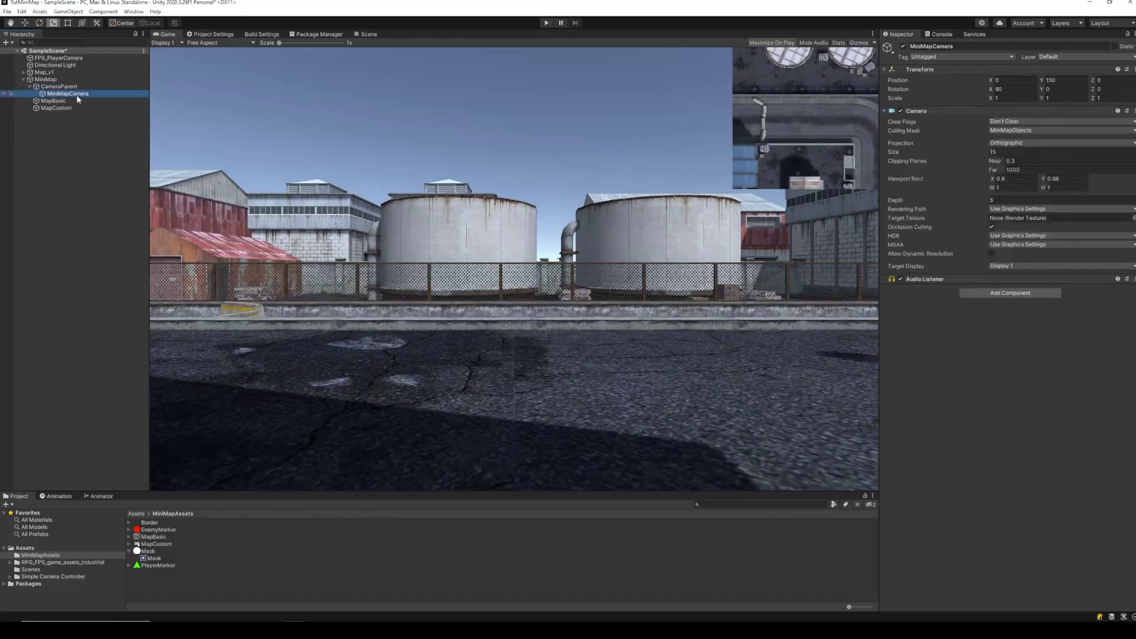
pyautogui.rightClick(77, 94)
pyautogui.click(137, 204)
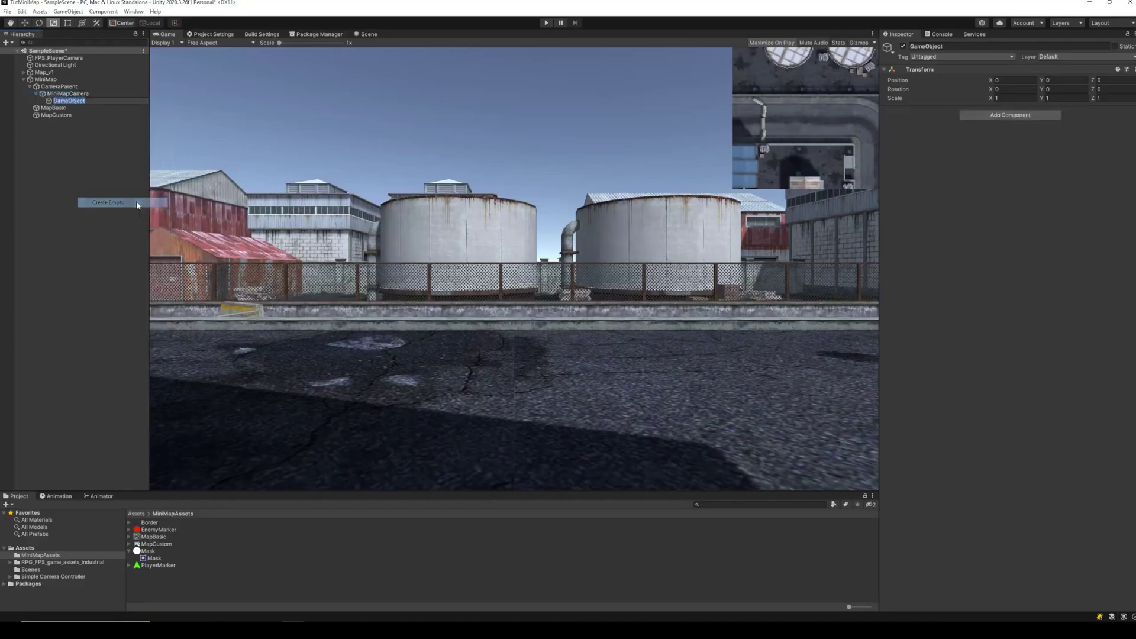
pyautogui.click(1014, 119)
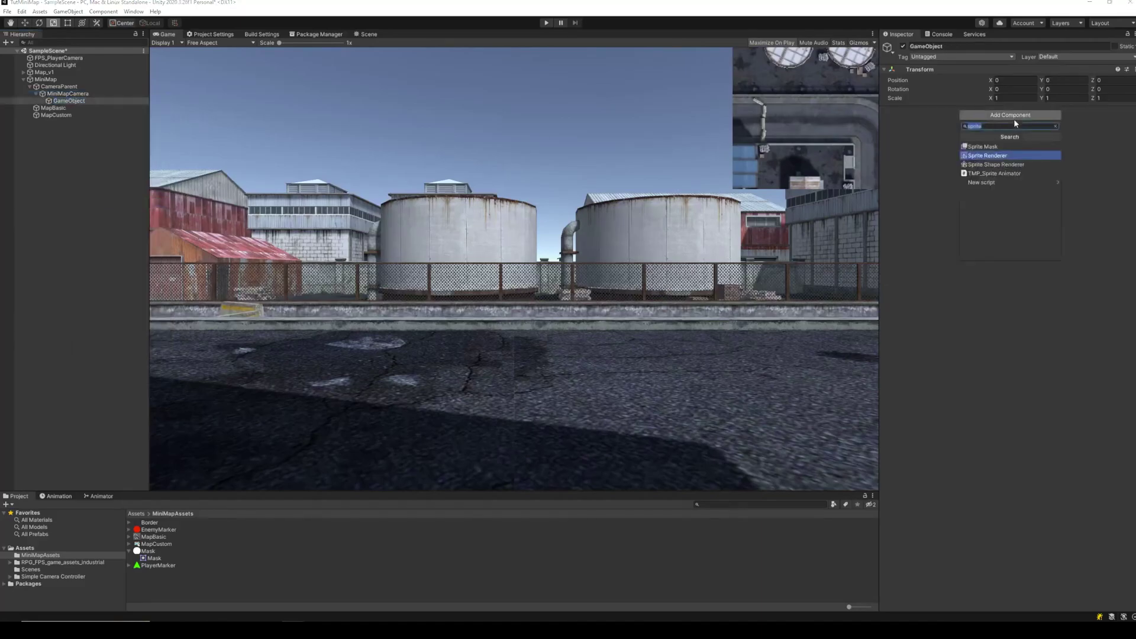
pyautogui.write('spritemas')
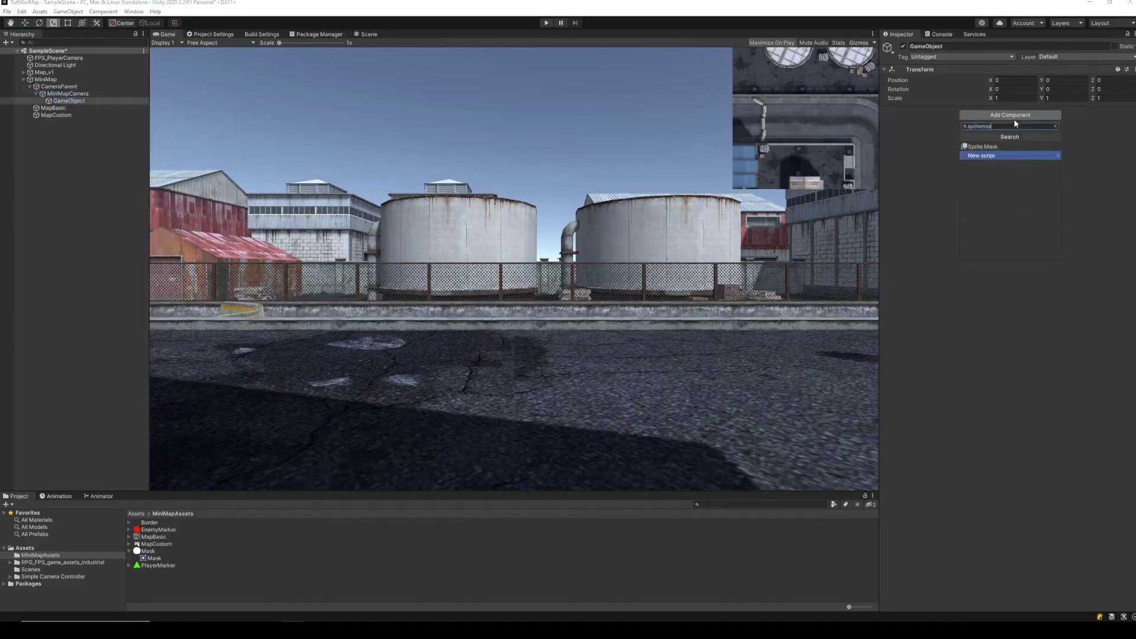
pyautogui.write('k')
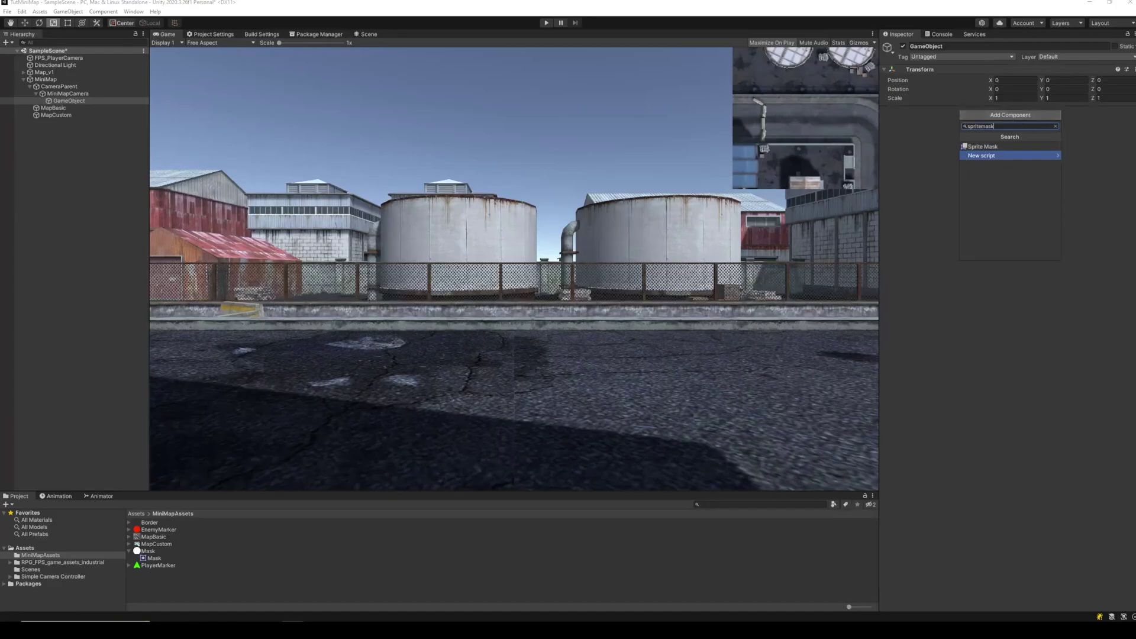
pyautogui.click(996, 147)
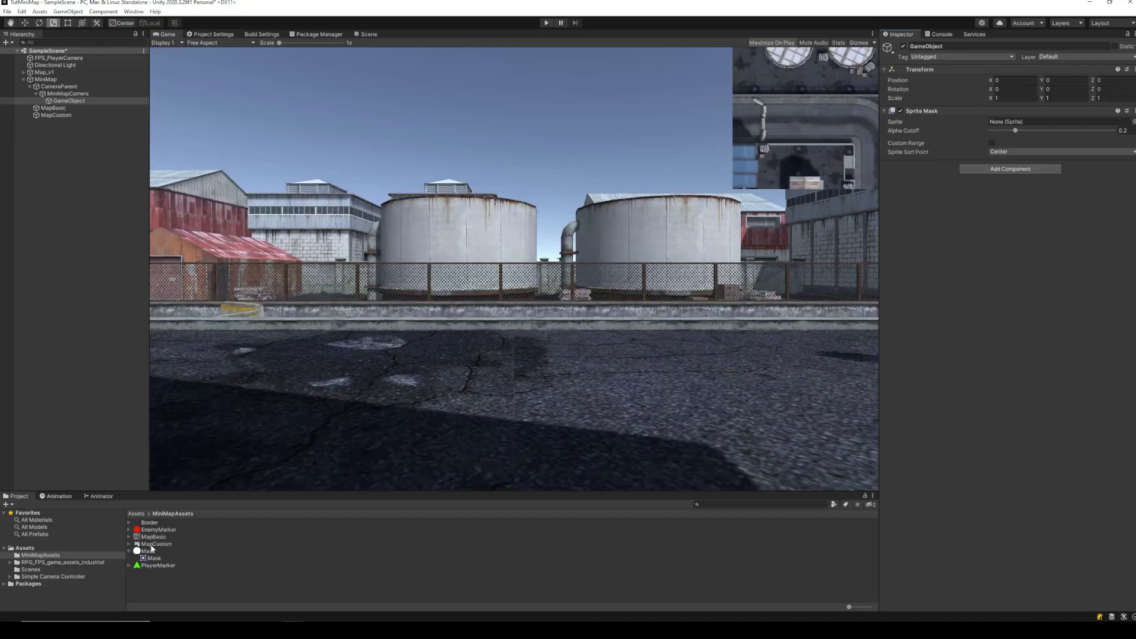
# Step: Assign the Mask sprite to the new object's Sprite Mask and rename the object CircleMask
pyautogui.moveTo(139, 551); pyautogui.dragTo(680, 332)
pyautogui.moveTo(1006, 130); pyautogui.dragTo(1009, 122)
pyautogui.click(81, 102)
pyautogui.write('CircleMask')
pyautogui.press('Return')
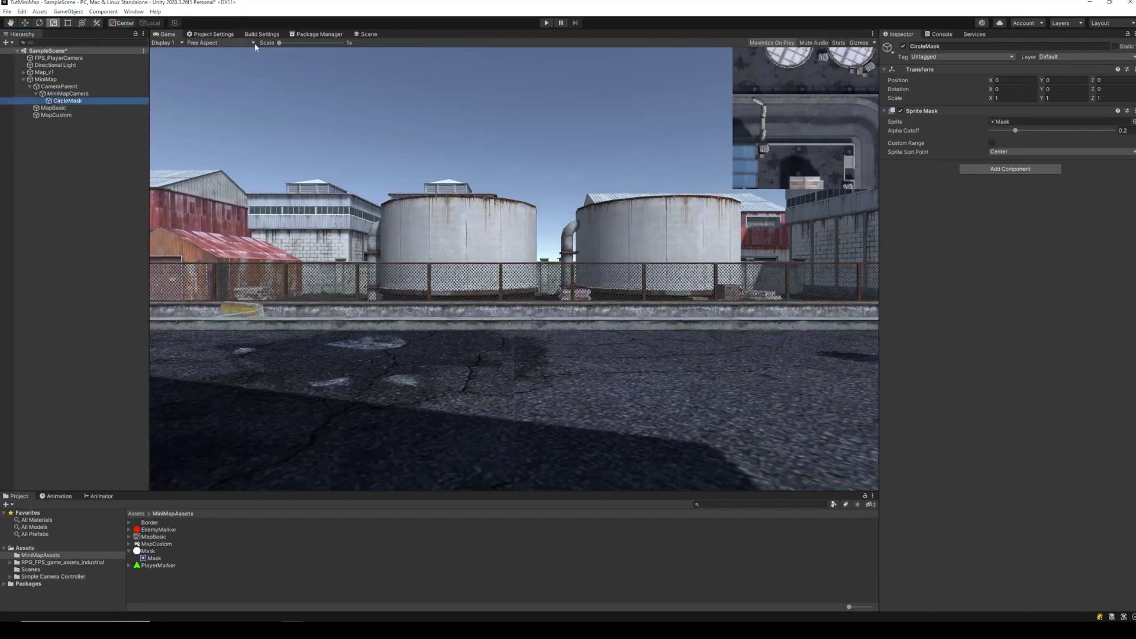
# Step: Assign CircleMask to the MiniMapObjects layer and move it below the camera with a Z position of 5
pyautogui.click(1063, 57)
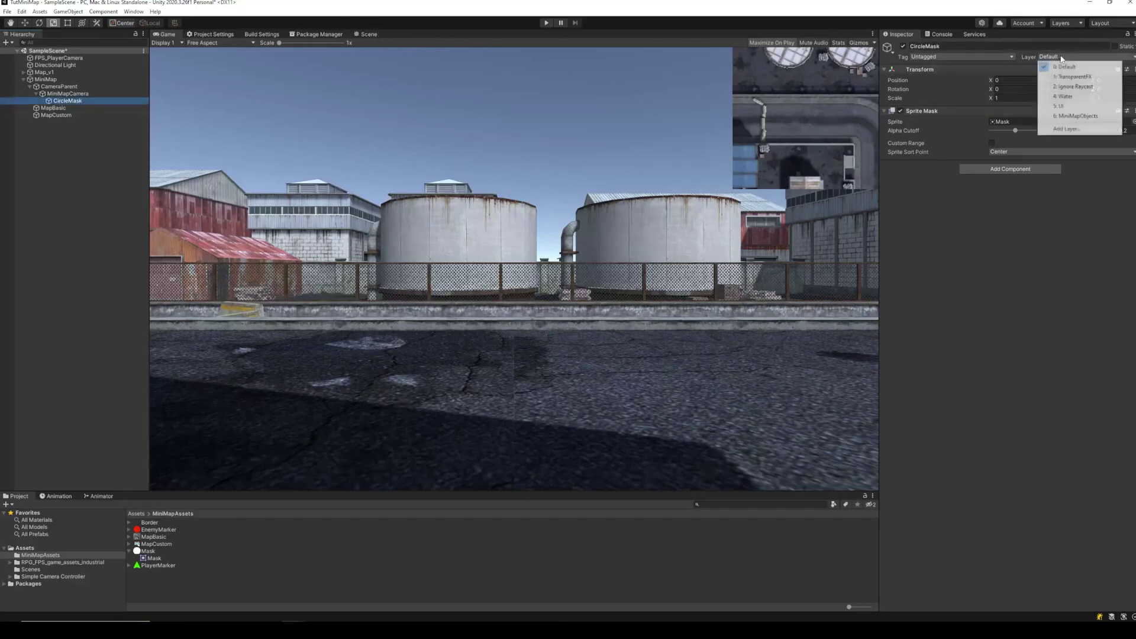
pyautogui.click(1092, 117)
pyautogui.click(366, 34)
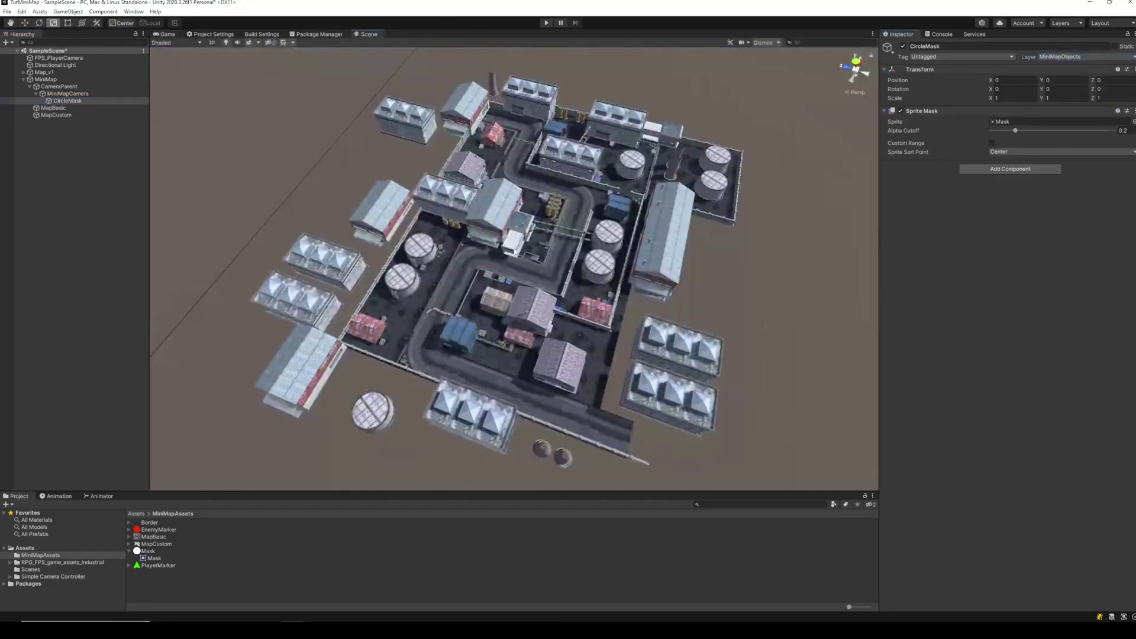
pyautogui.doubleClick(83, 102)
pyautogui.keyDown('alt'); pyautogui.moveTo(518, 341); pyautogui.dragTo(596, 201); pyautogui.keyUp('alt')
pyautogui.click(24, 24)
pyautogui.moveTo(514, 304); pyautogui.dragTo(514, 333)
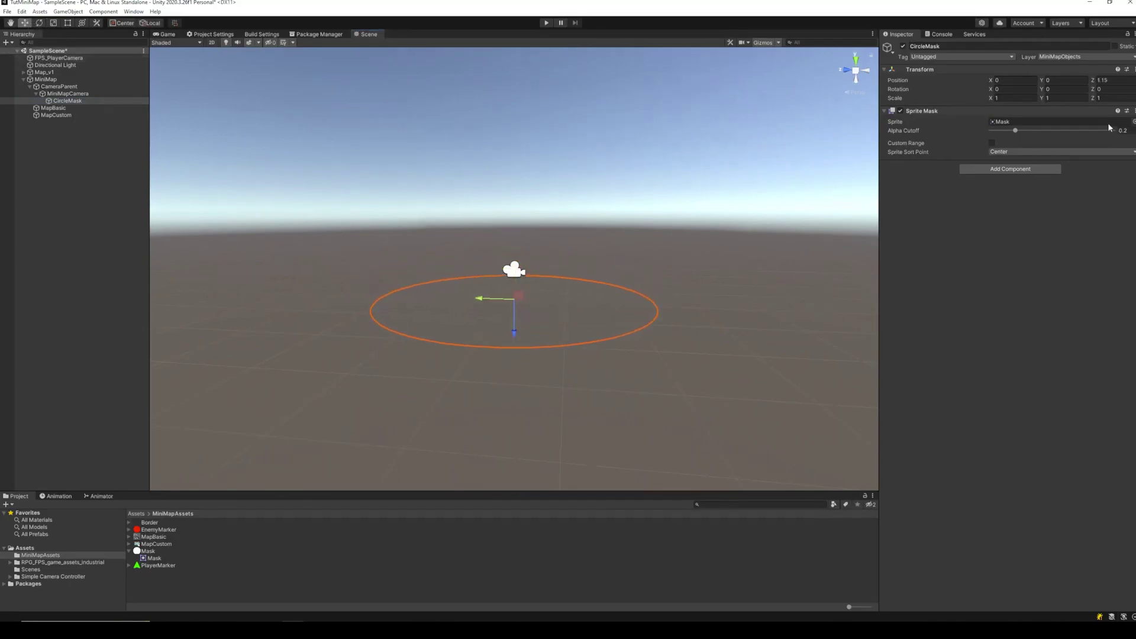
pyautogui.write('5')
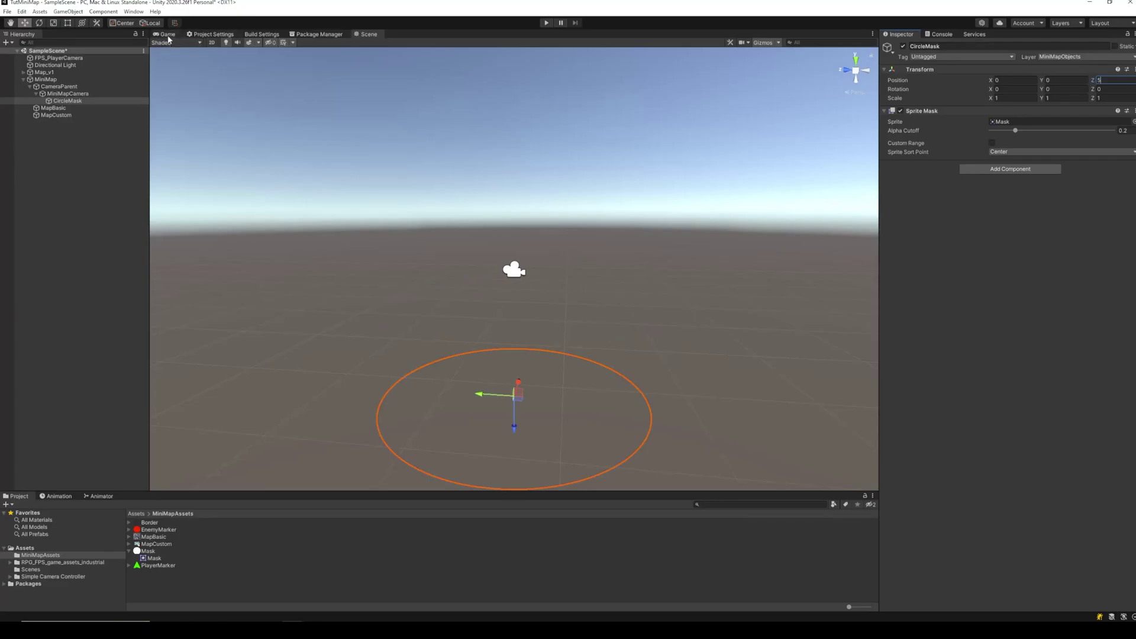
# Step: Set the Mask Interaction of both MapBasic and MapCustom to Visible Inside Mask
pyautogui.click(62, 111)
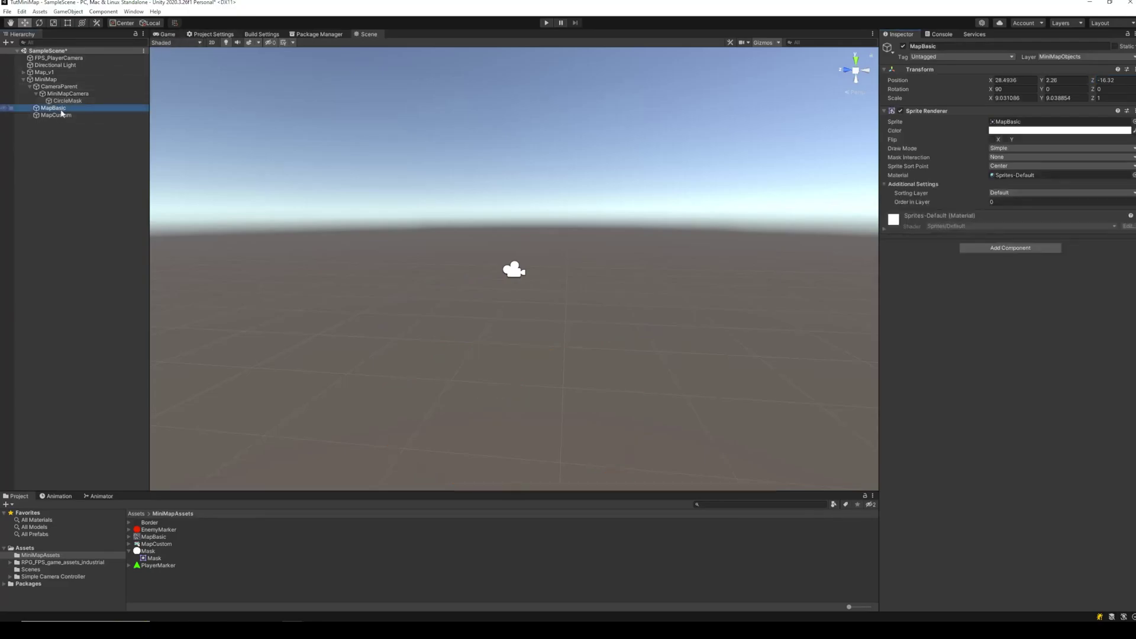
pyautogui.click(59, 121)
pyautogui.click(164, 34)
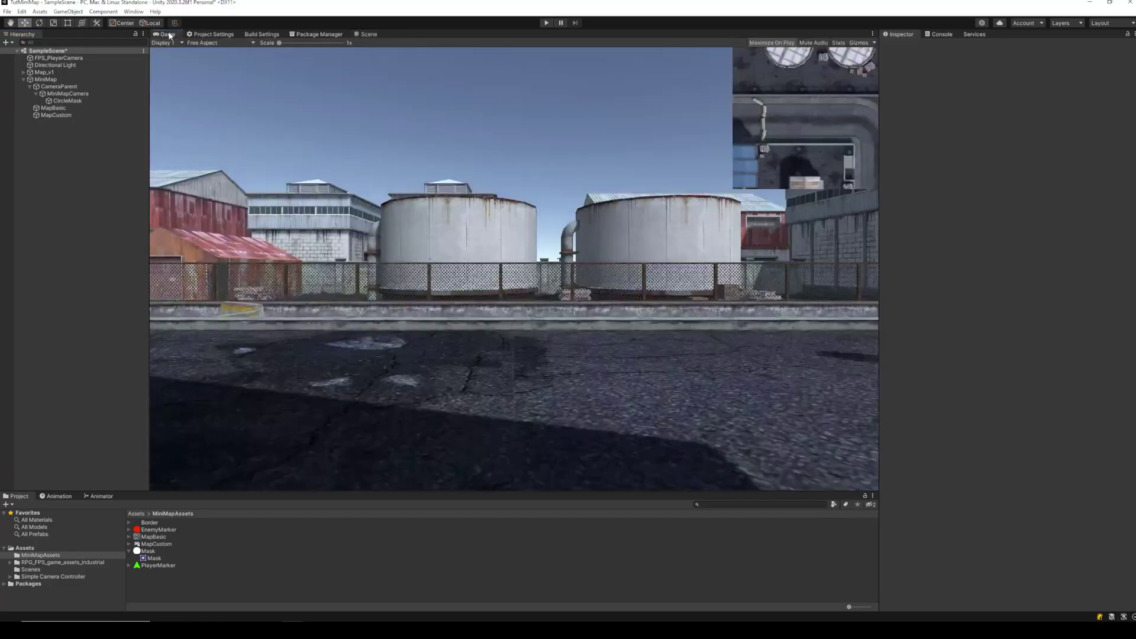
pyautogui.click(54, 108)
pyautogui.keyDown('shift'); pyautogui.click(56, 114); pyautogui.keyUp('shift')
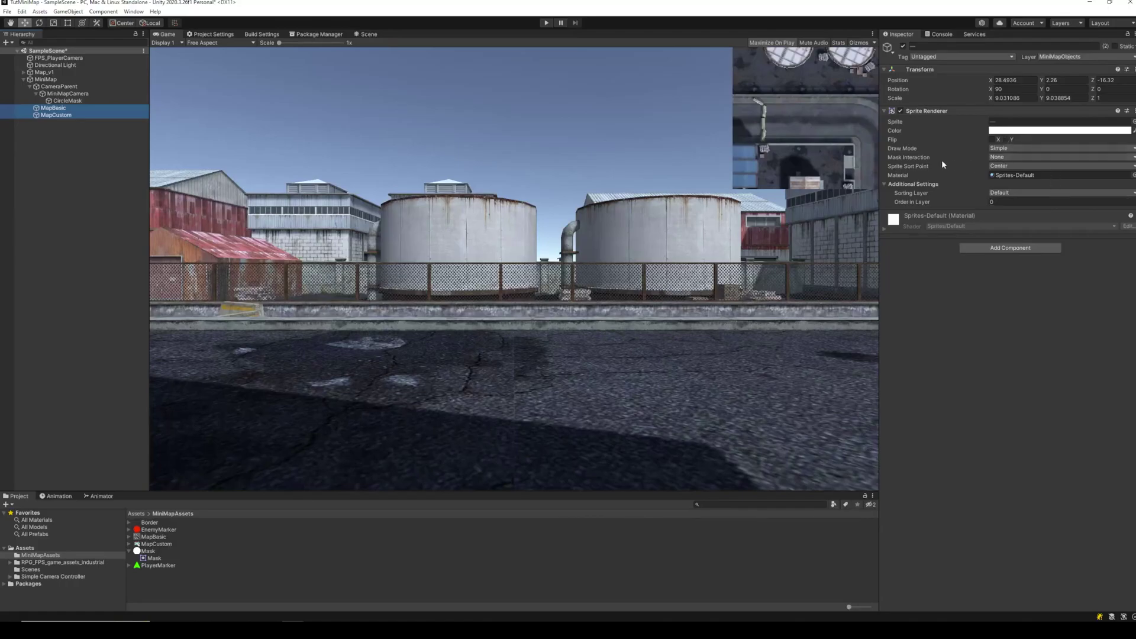
pyautogui.click(1013, 158)
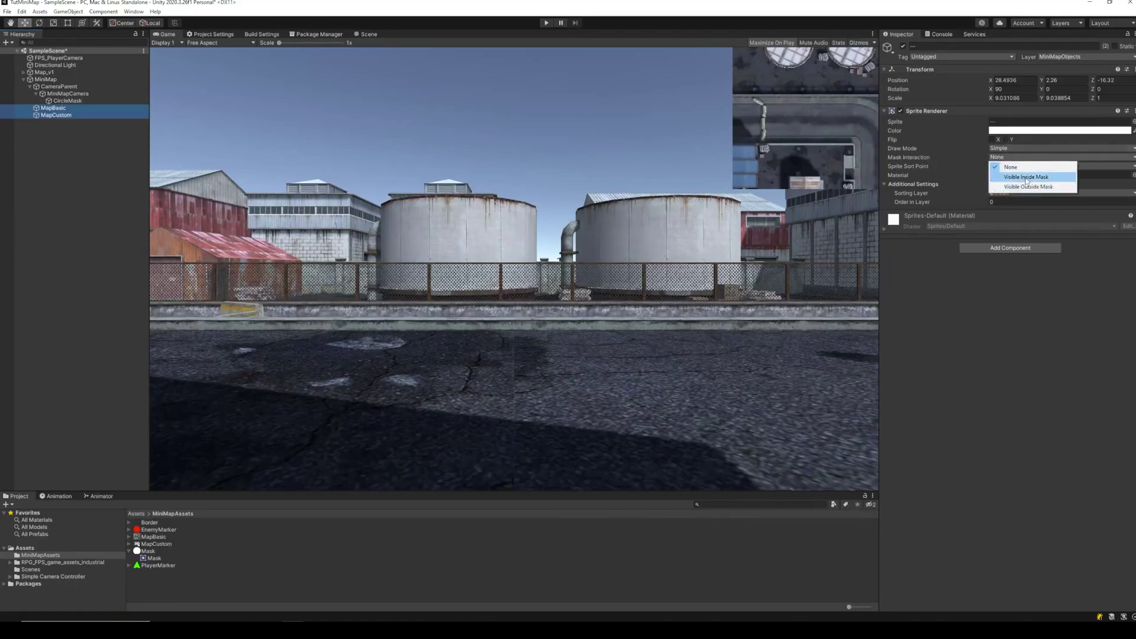
pyautogui.click(1026, 178)
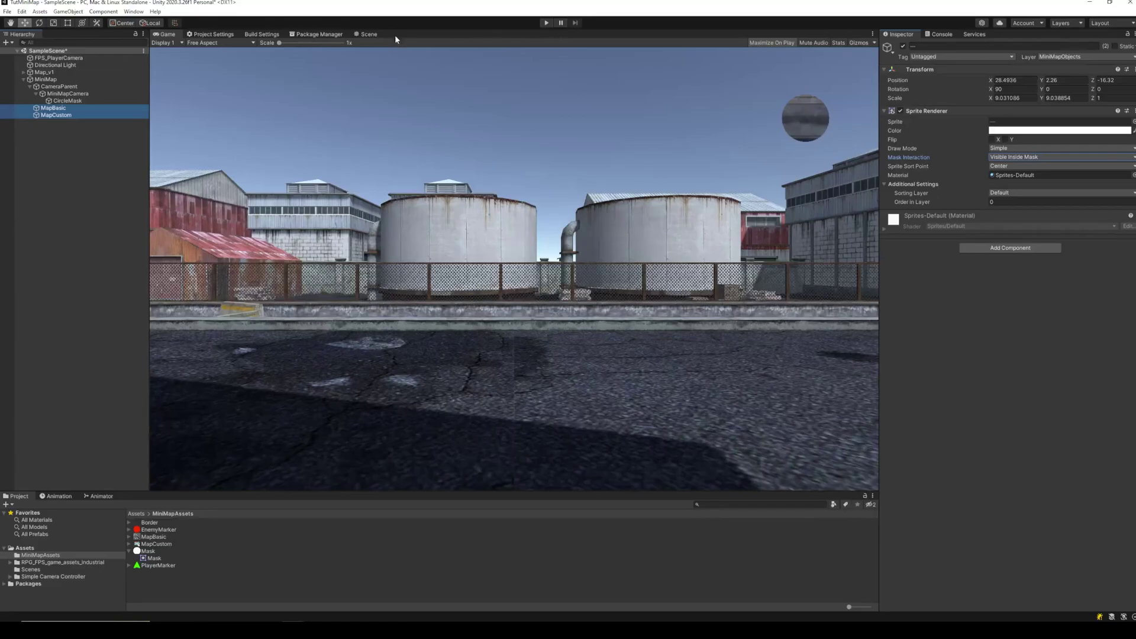
# Step: Scale CircleMask to 2.8 on the X and Y axes so the masked circle fills most of the minimap
pyautogui.click(70, 101)
pyautogui.click(1017, 97)
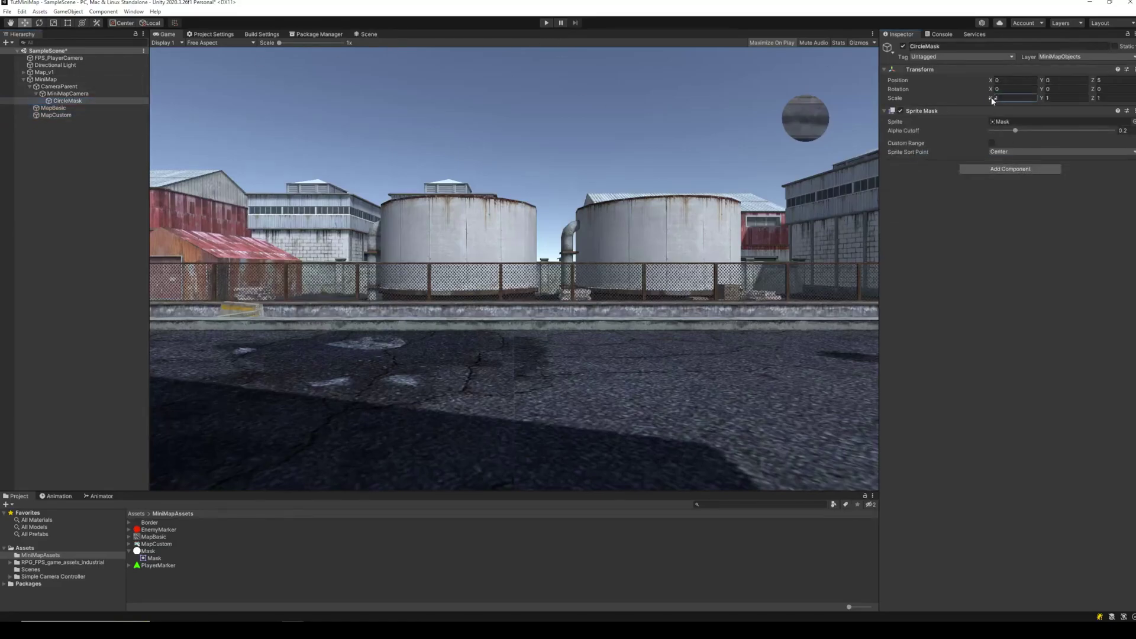
pyautogui.write('3.55')
pyautogui.moveTo(1034, 107); pyautogui.dragTo(1017, 101)
pyautogui.press('Tab')
pyautogui.write('2.9')
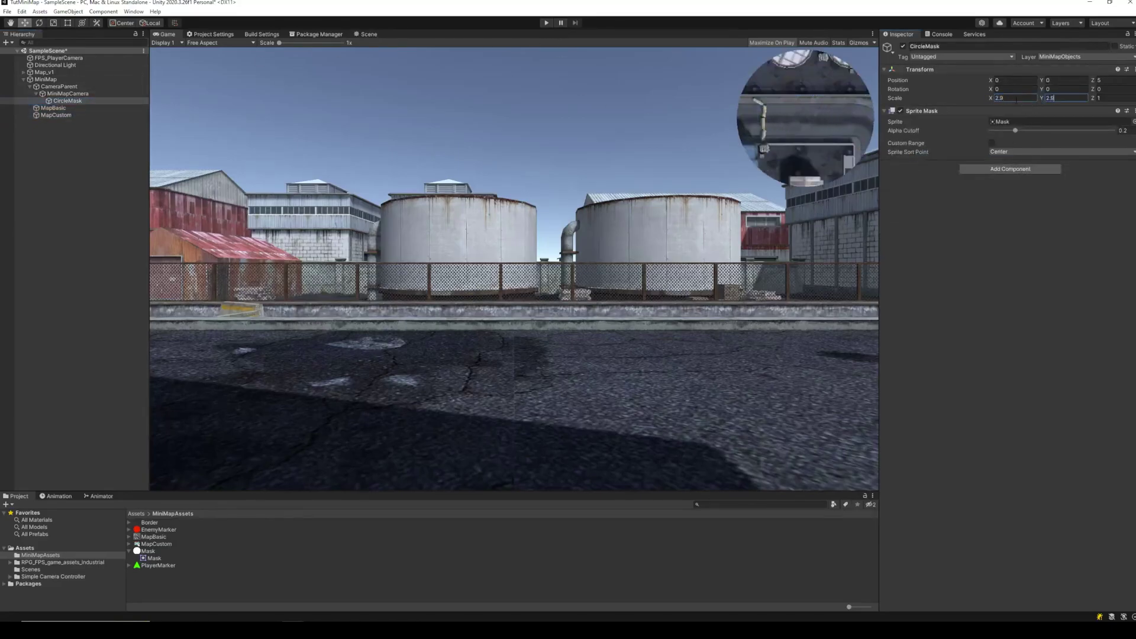
pyautogui.write('2.8')
pyautogui.press('Tab')
pyautogui.write('2.8')
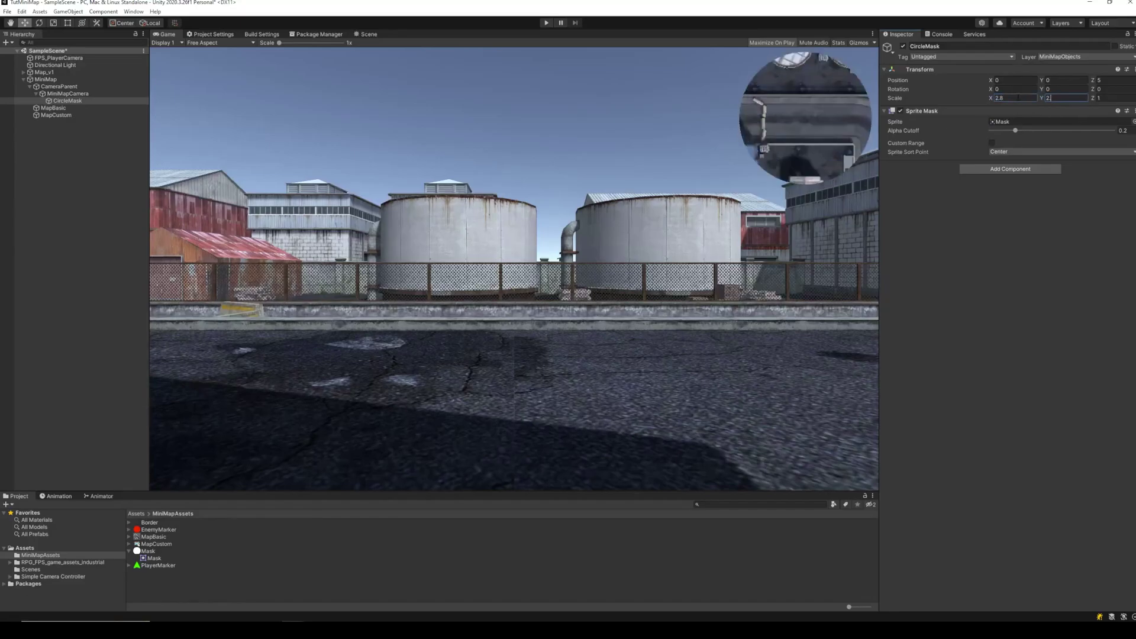
# Step: Add the Border sprite as a child of MiniMapCamera with a Z position of 4 and an X rotation of 0
pyautogui.click(74, 94)
pyautogui.moveTo(149, 523); pyautogui.dragTo(82, 98)
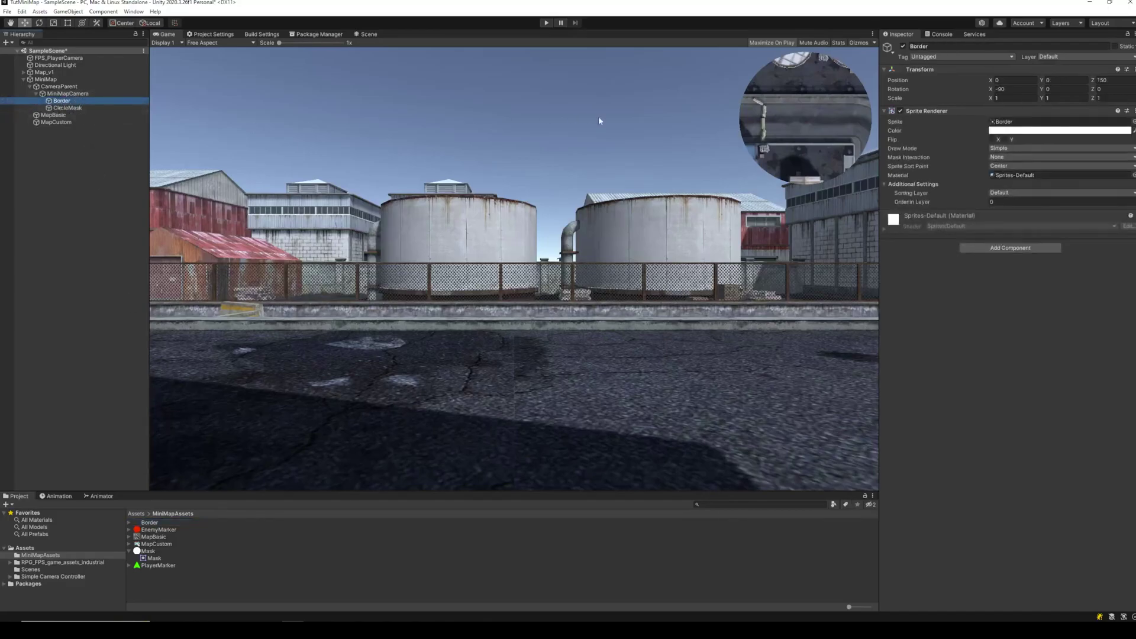
pyautogui.click(365, 33)
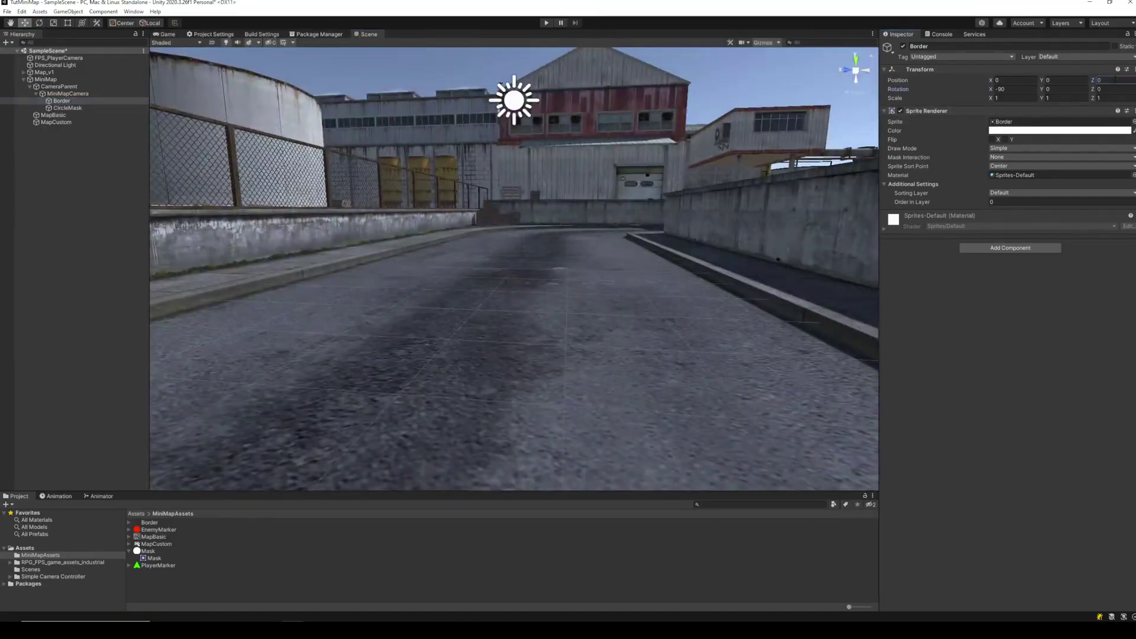
pyautogui.press('f')
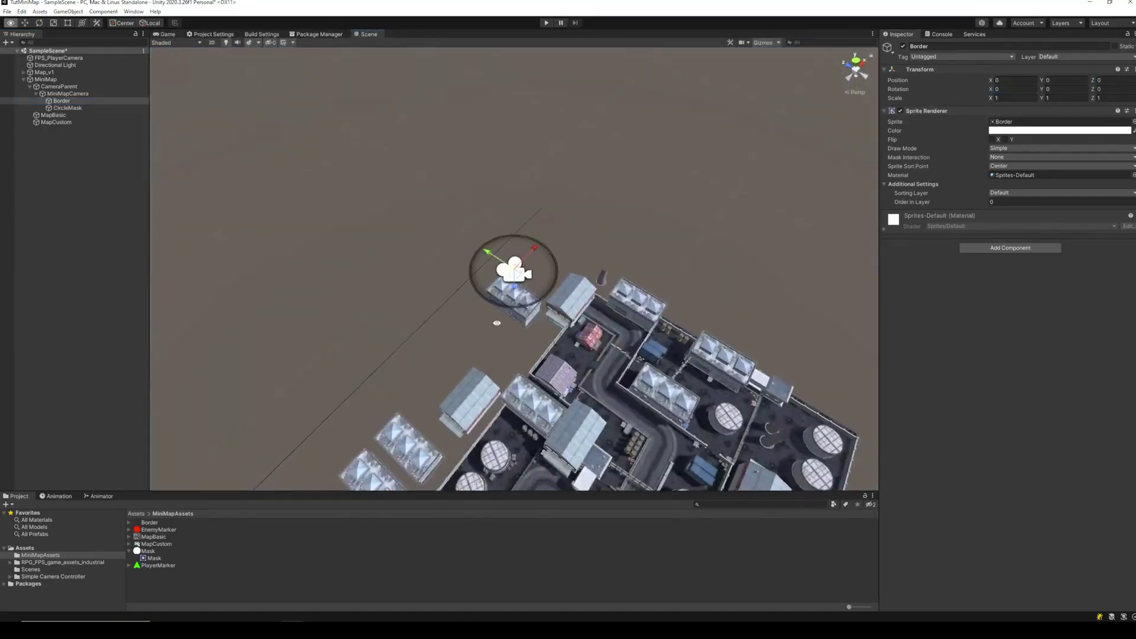
pyautogui.click(1063, 90)
pyautogui.moveTo(1042, 81); pyautogui.dragTo(1099, 80)
pyautogui.hotkey('ctrl', 'z')
pyautogui.click(1126, 81)
pyautogui.write('4')
pyautogui.click(165, 34)
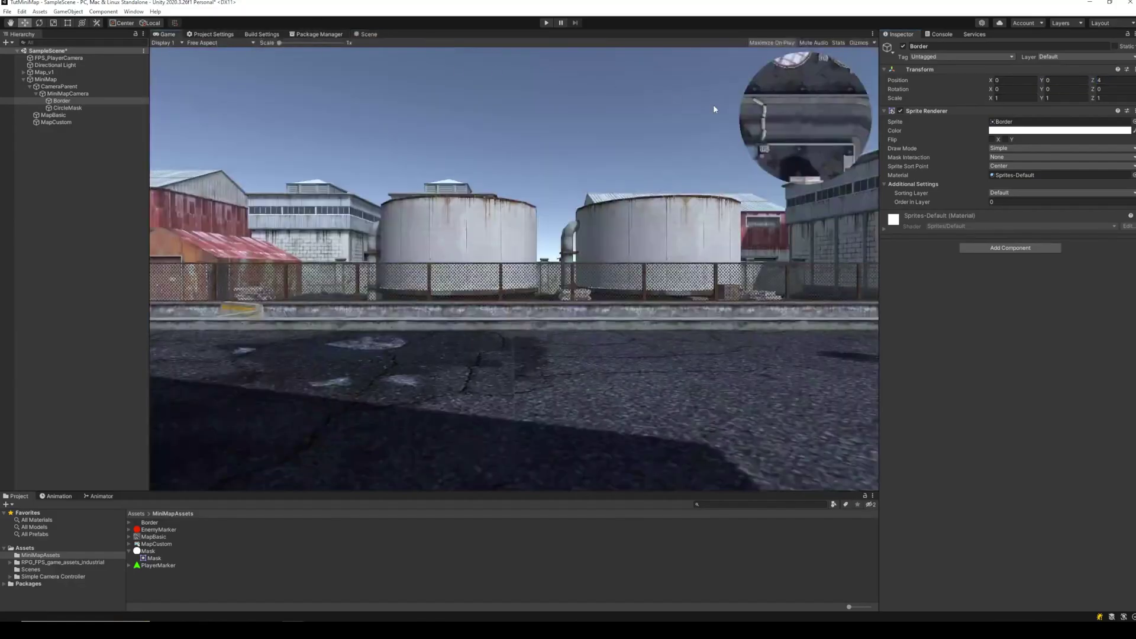
# Step: Assign Border to the MiniMapObjects layer and scale it to 14.2 on X and Y to frame the circle
pyautogui.click(1086, 56)
pyautogui.click(1059, 112)
pyautogui.moveTo(990, 98); pyautogui.dragTo(40, 169)
pyautogui.write('13.9')
pyautogui.press('Tab')
pyautogui.write('13.9')
pyautogui.moveTo(1042, 98); pyautogui.dragTo(1052, 99)
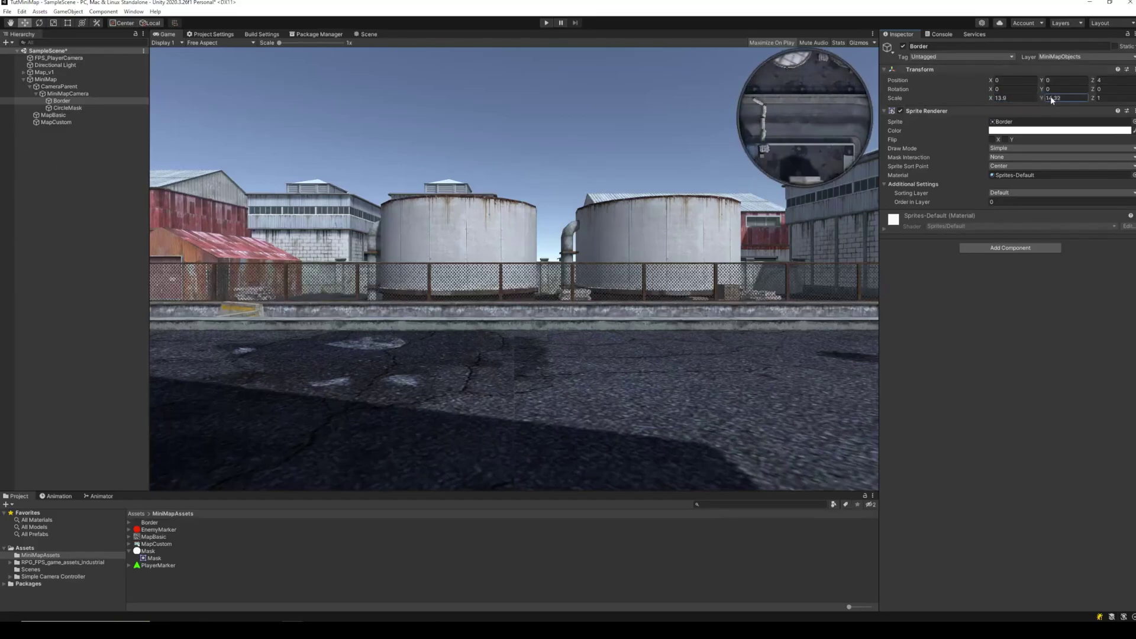
pyautogui.write('14.2')
pyautogui.click(1025, 99)
pyautogui.write('14.2')
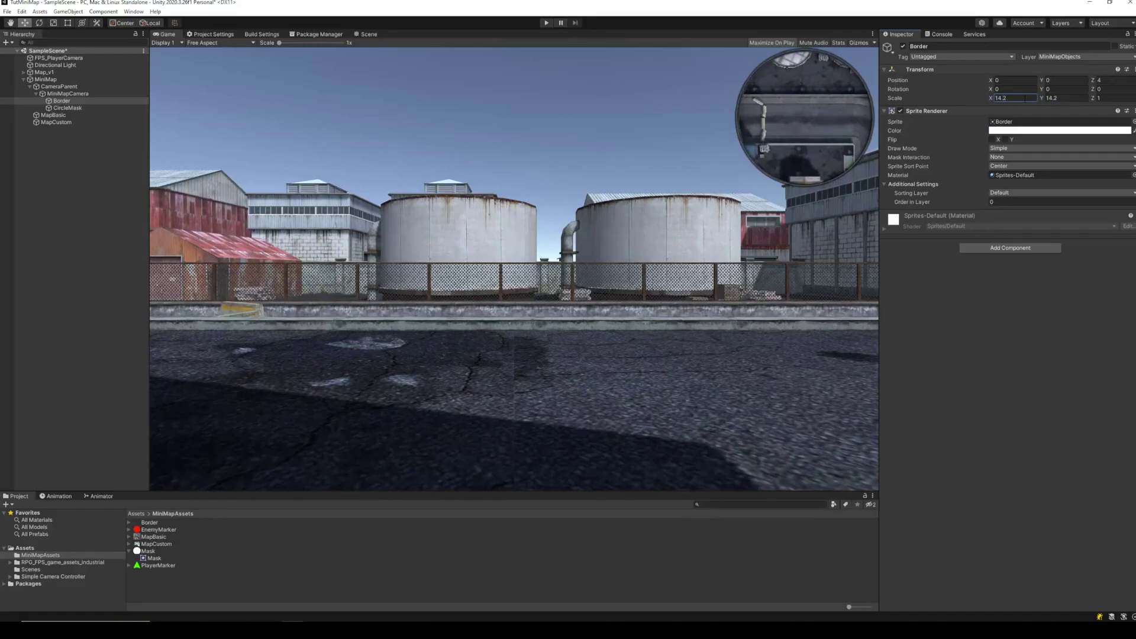
# Step: Add the PlayerMarker sprite under MiniMapCamera on the MiniMapObjects layer, with a Z position of 5 and an X rotation of 0
pyautogui.moveTo(155, 568); pyautogui.dragTo(65, 97)
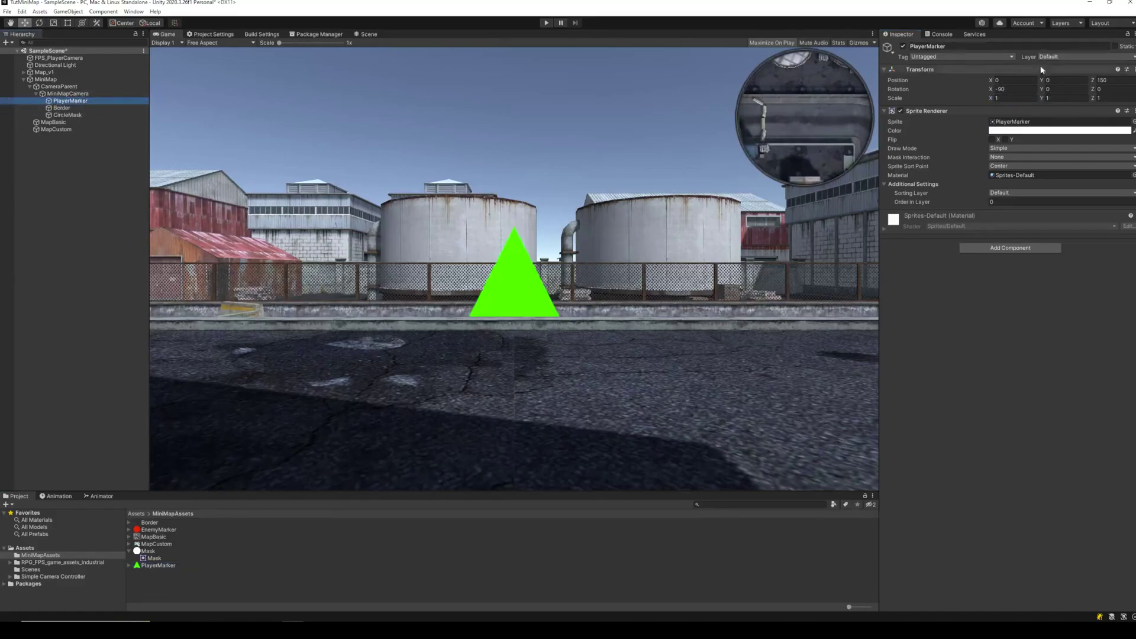
pyautogui.click(1062, 58)
pyautogui.click(1076, 116)
pyautogui.click(1112, 81)
pyautogui.write('0')
pyautogui.click(1016, 89)
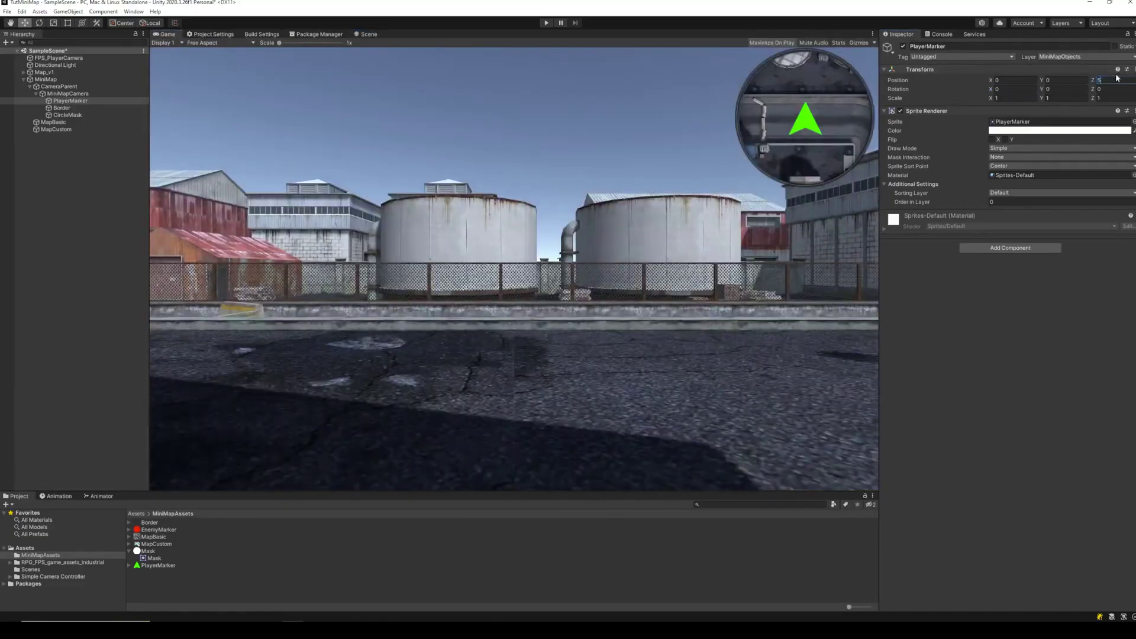
# Step: Scale PlayerMarker down to 0.4 on the X and Y axes
pyautogui.click(1015, 98)
pyautogui.write('0.4')
pyautogui.press('Tab')
pyautogui.write('0.4')
# Step: Create a new script named FollowTarget on CameraParent and open it in the code editor
pyautogui.click(76, 88)
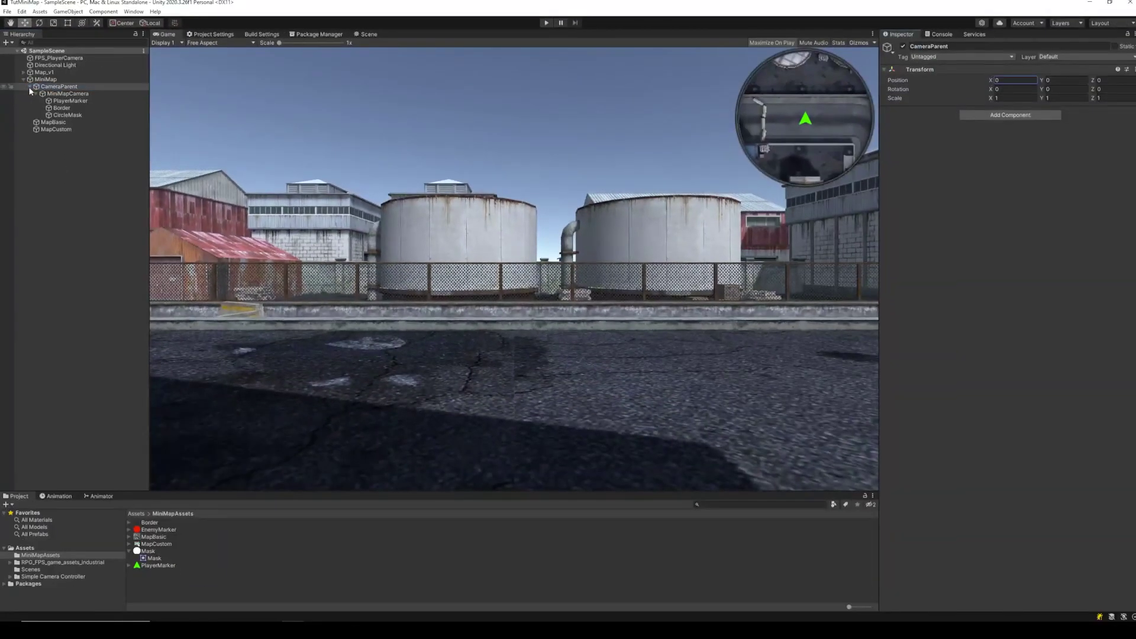
pyautogui.click(89, 128)
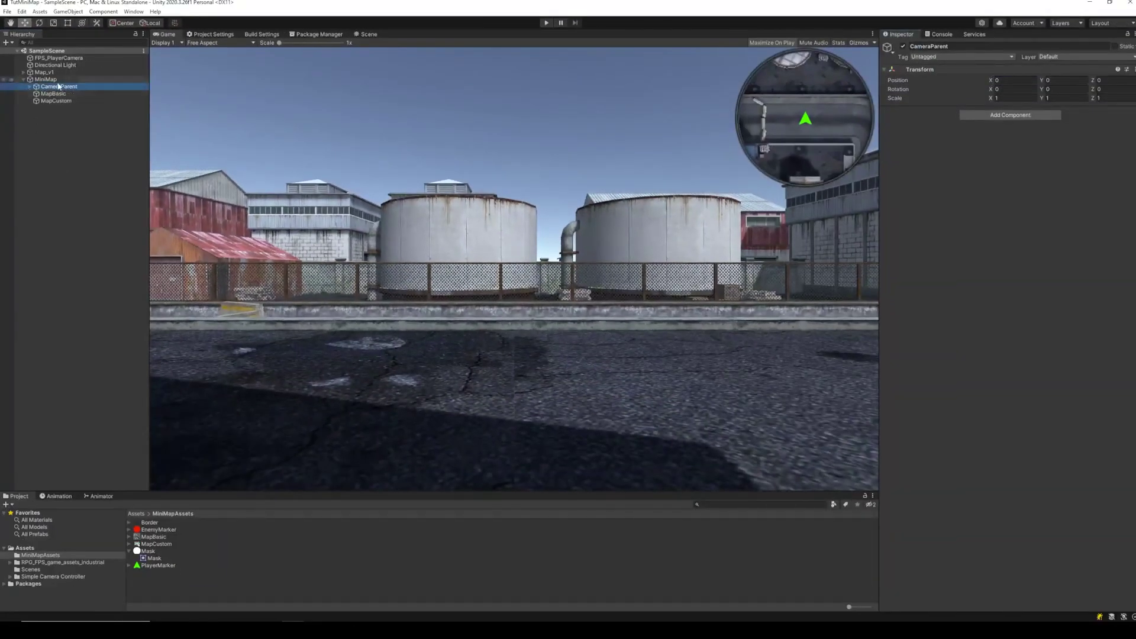
pyautogui.click(999, 118)
pyautogui.write('Follo')
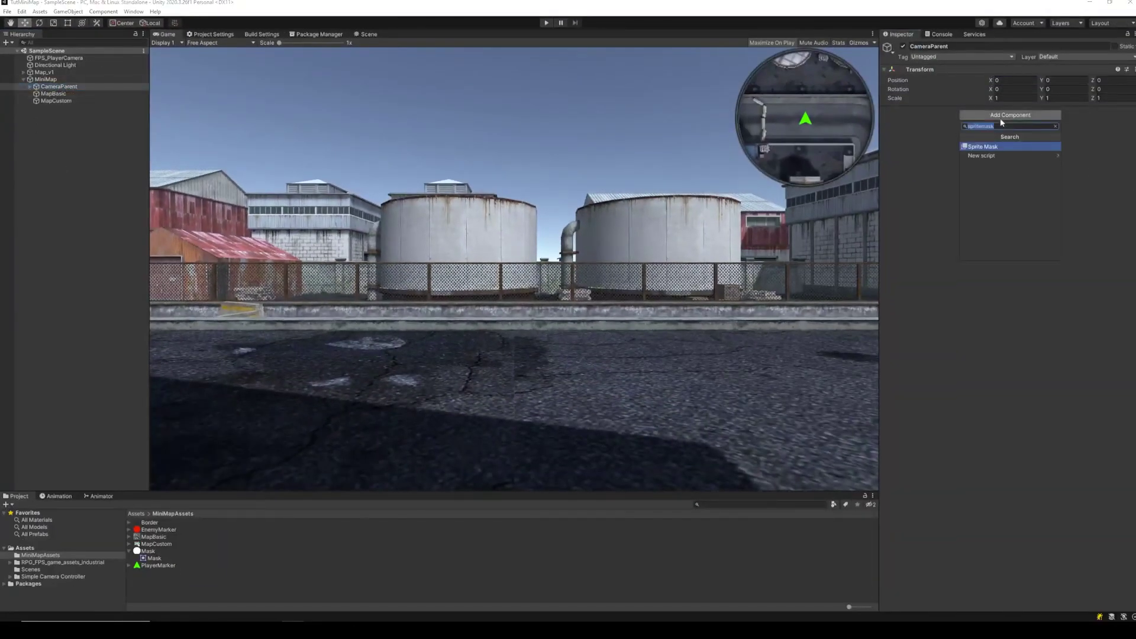
pyautogui.write('wTarget')
pyautogui.press('Return')
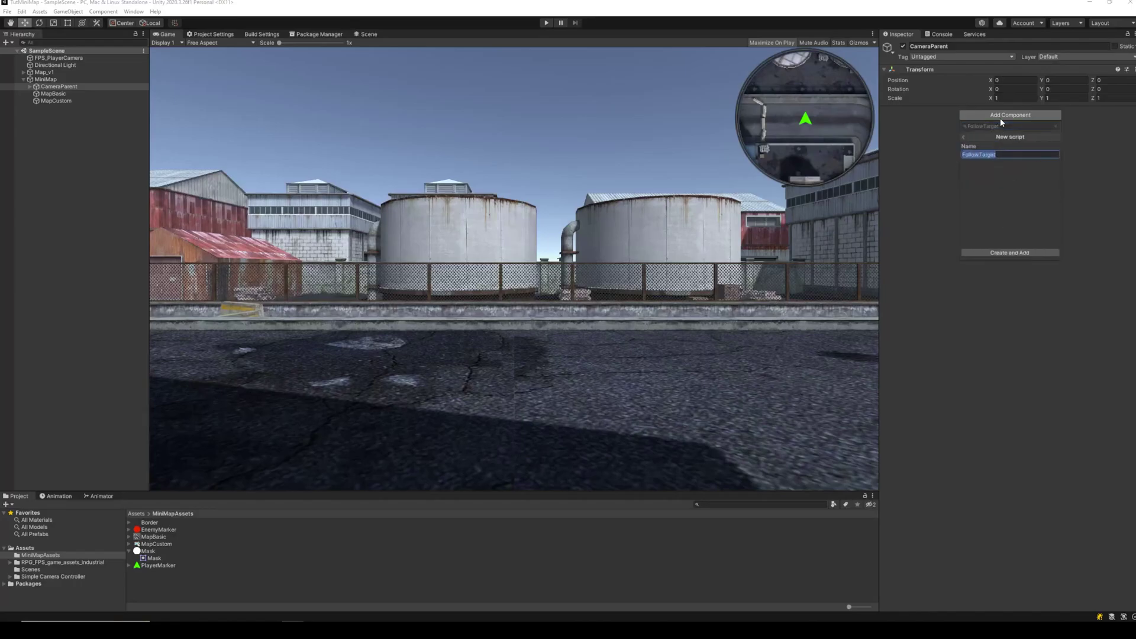
pyautogui.press('Return')
pyautogui.doubleClick(1020, 122)
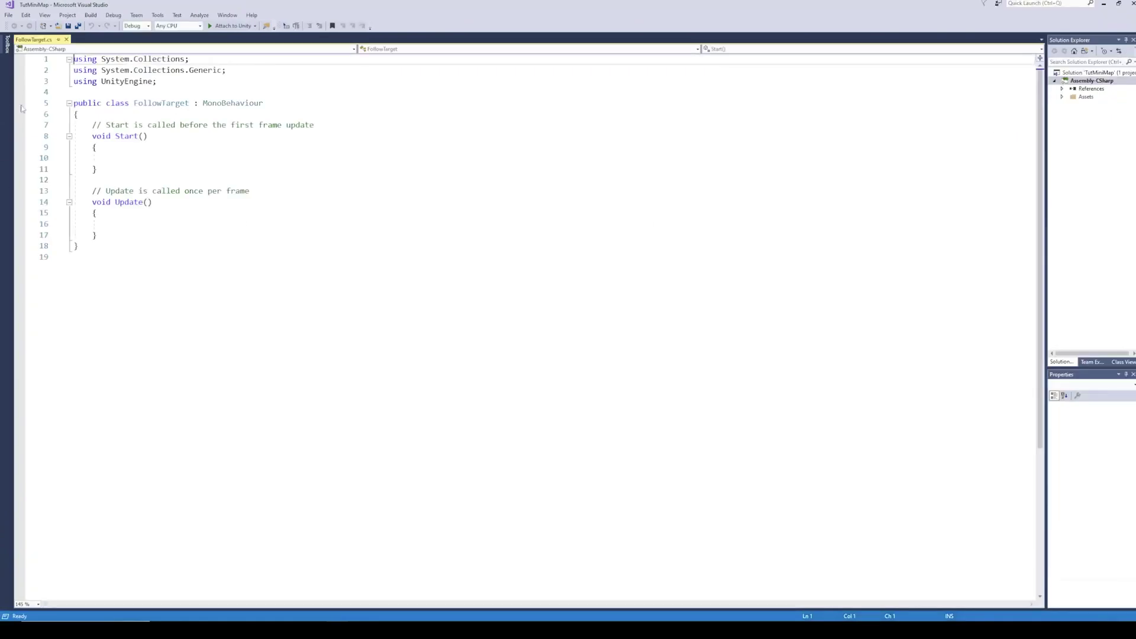
# Step: Declare a public Transform target and a public Vector3 Offset at the start of the FollowTarget class, and save the script
pyautogui.click(108, 119)
pyautogui.press('Return')
pyautogui.write('public Transform t')
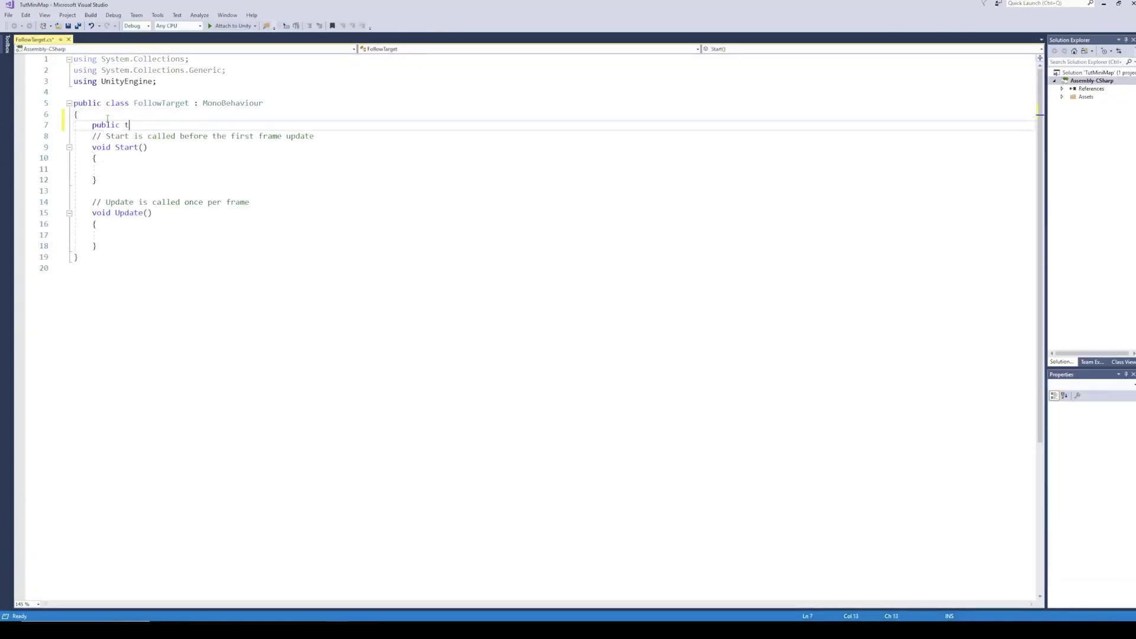
pyautogui.write('arget;')
pyautogui.press('Return')
pyautogui.write('public Vector3')
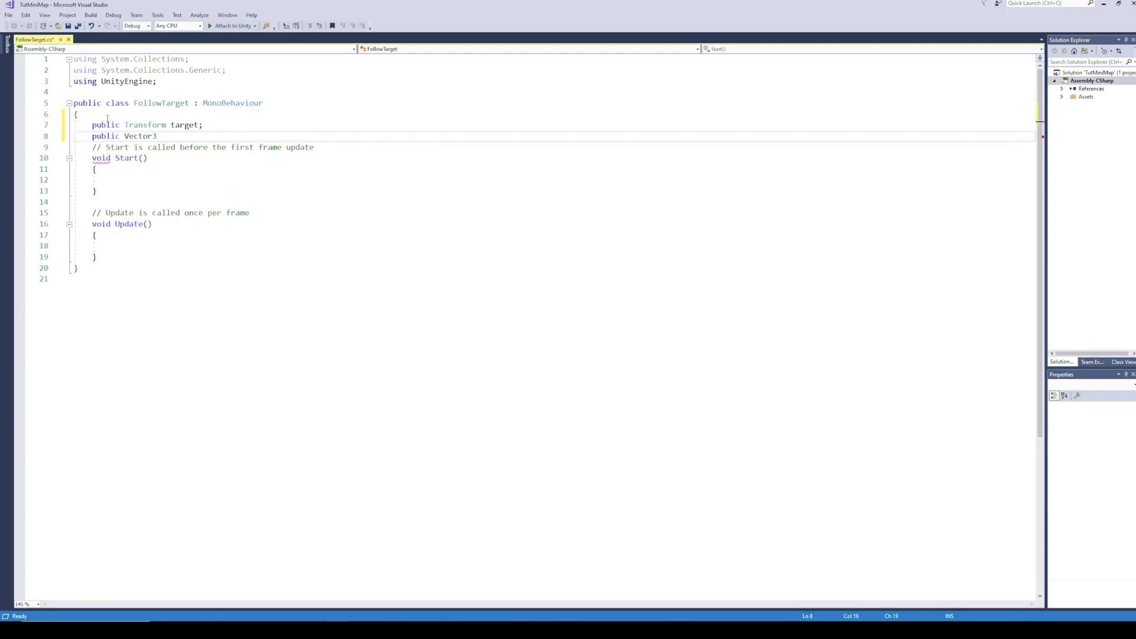
pyautogui.write(' Offset;')
pyautogui.hotkey('ctrl', 's')
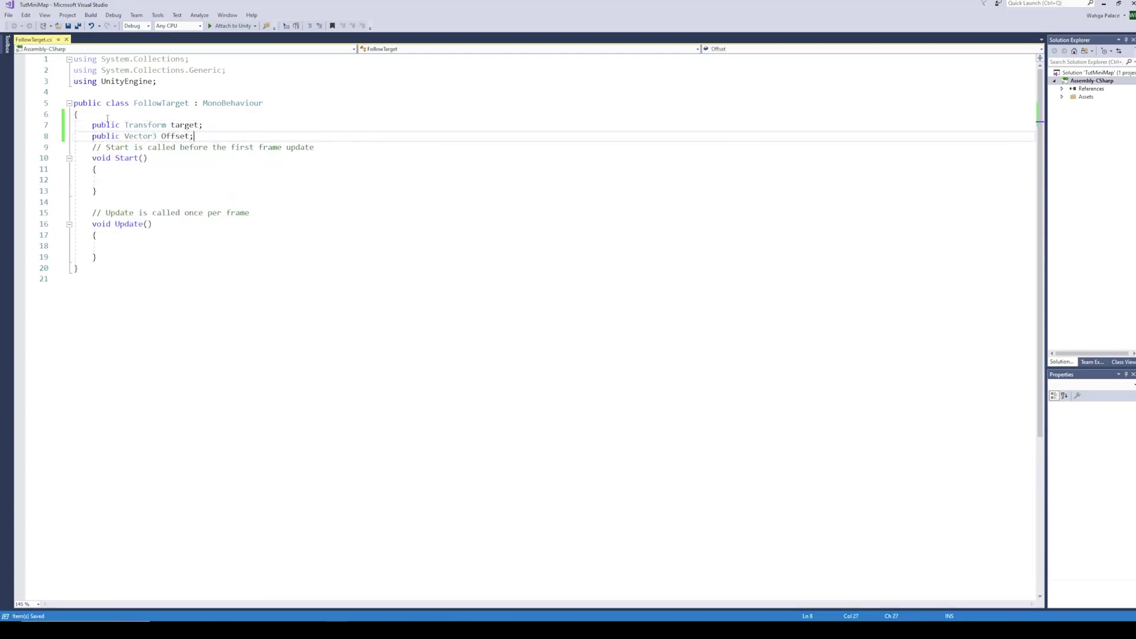
# Step: In Update, set transform.position to target.transform.position + Offset
pyautogui.click(140, 245)
pyautogui.write('transform.pos')
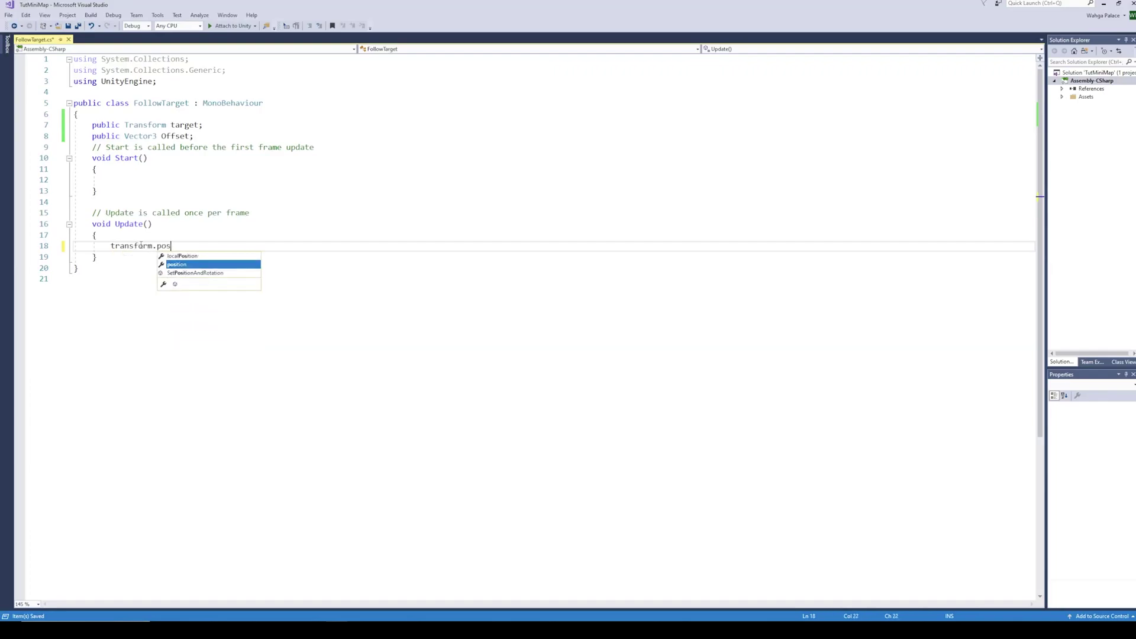
pyautogui.write('ition=target.transform.')
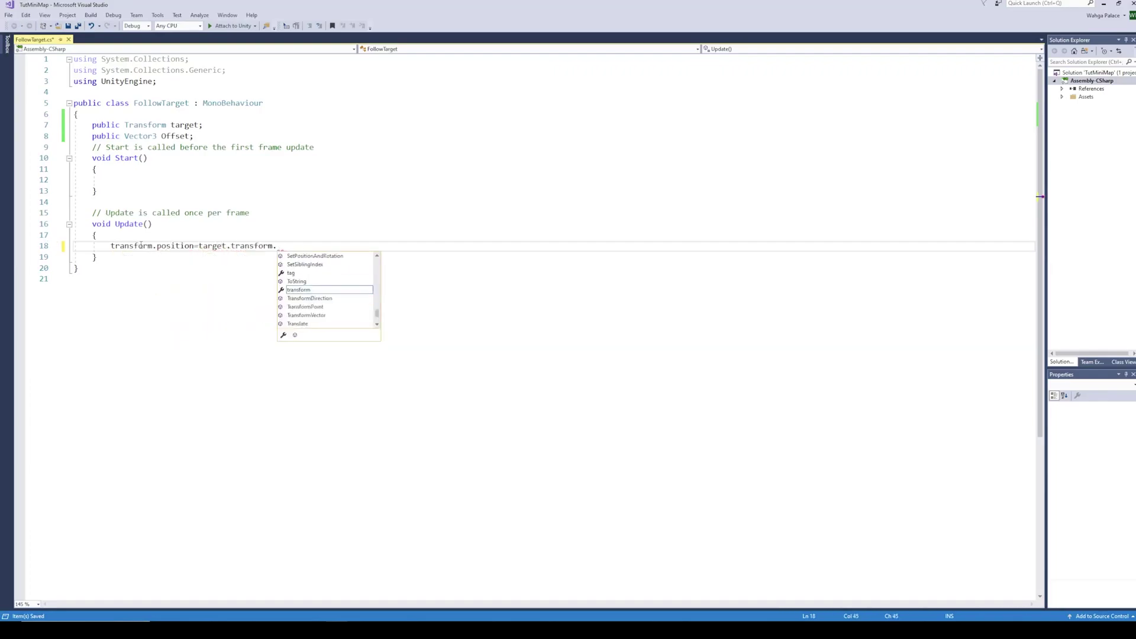
pyautogui.write('position+offset;')
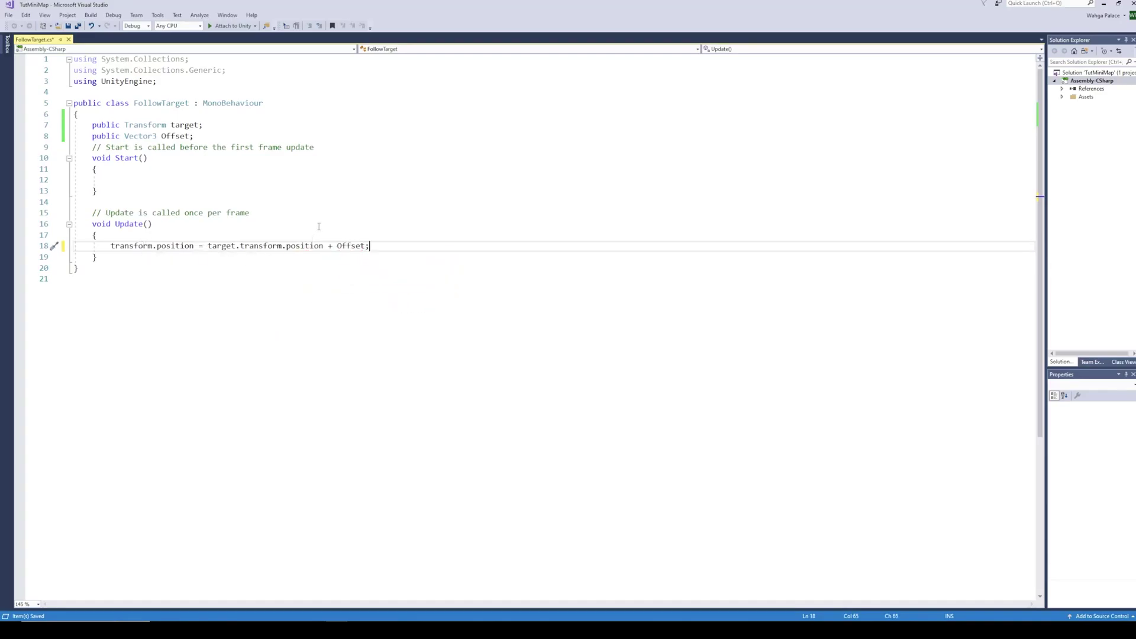
# Step: Switch to Unity and assign FPS_PlayerCamera as the Target of CameraParent's Follow Target script
pyautogui.hotkey('alt', 'Tab')
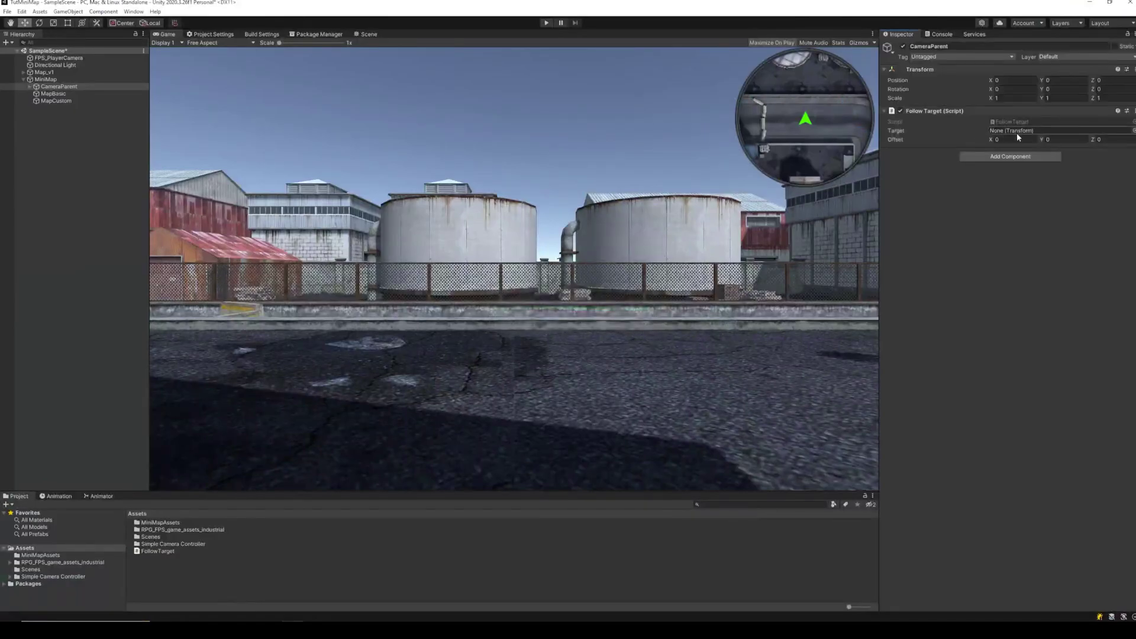
pyautogui.moveTo(58, 58); pyautogui.dragTo(948, 198)
pyautogui.moveTo(1010, 124); pyautogui.dragTo(1009, 130)
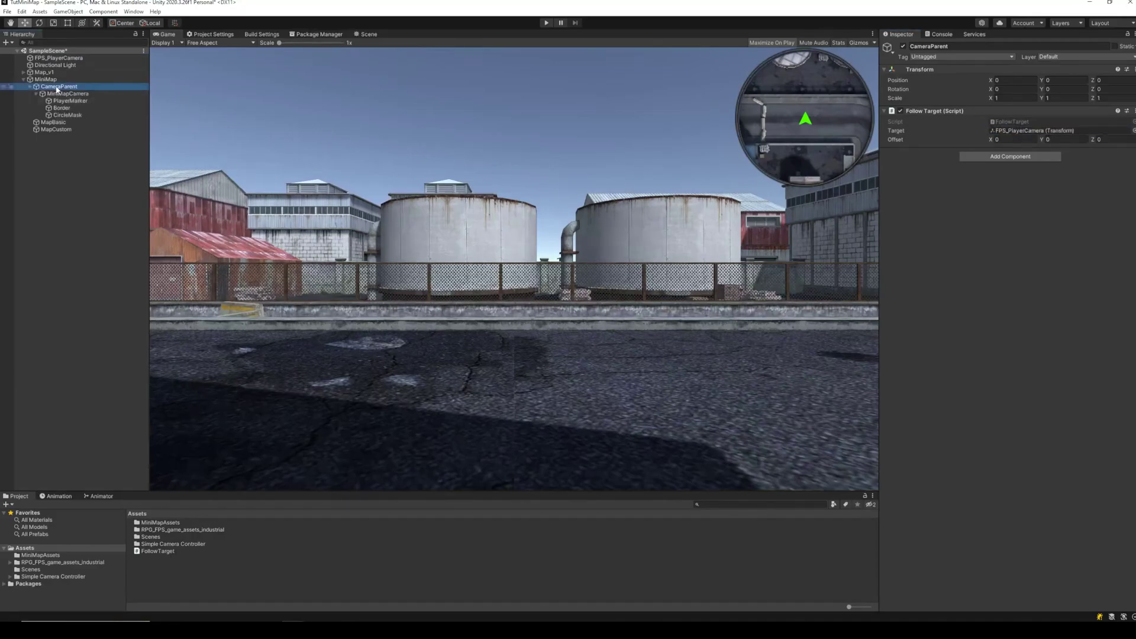
# Step: Run the game and move the player forward through the level to test that the minimap follows
pyautogui.click(546, 23)
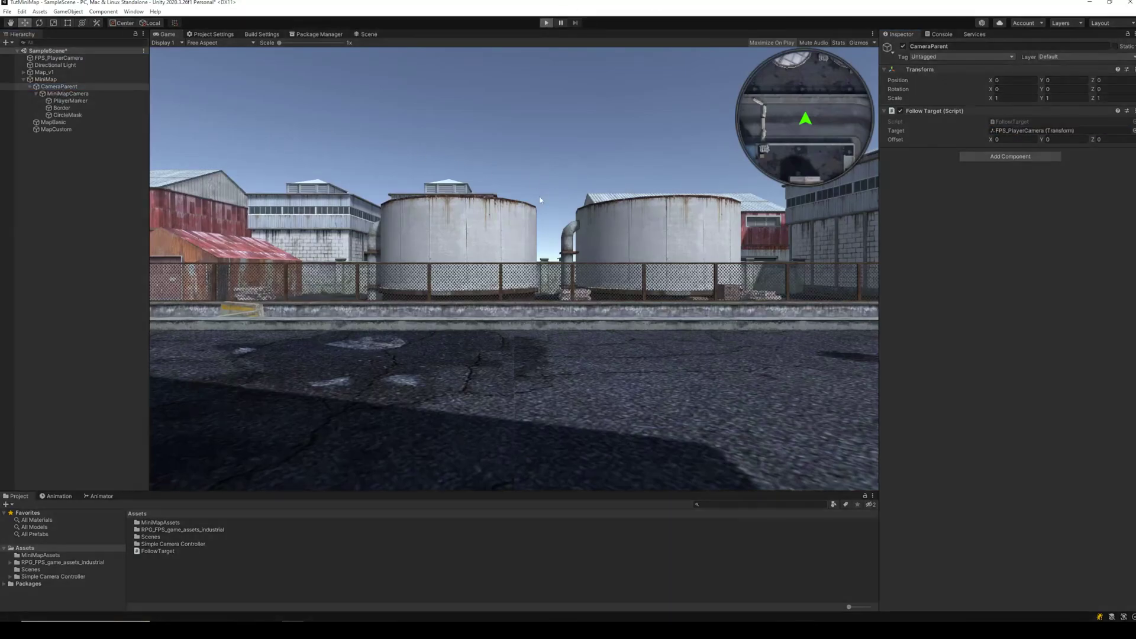
pyautogui.press('w')
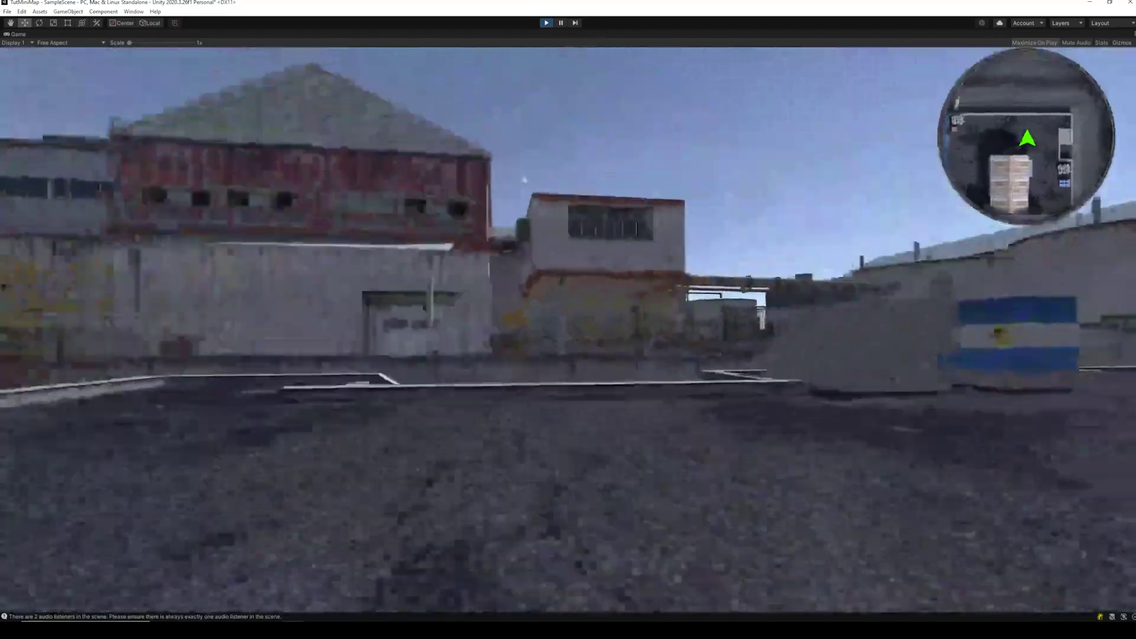
pyautogui.press('w')
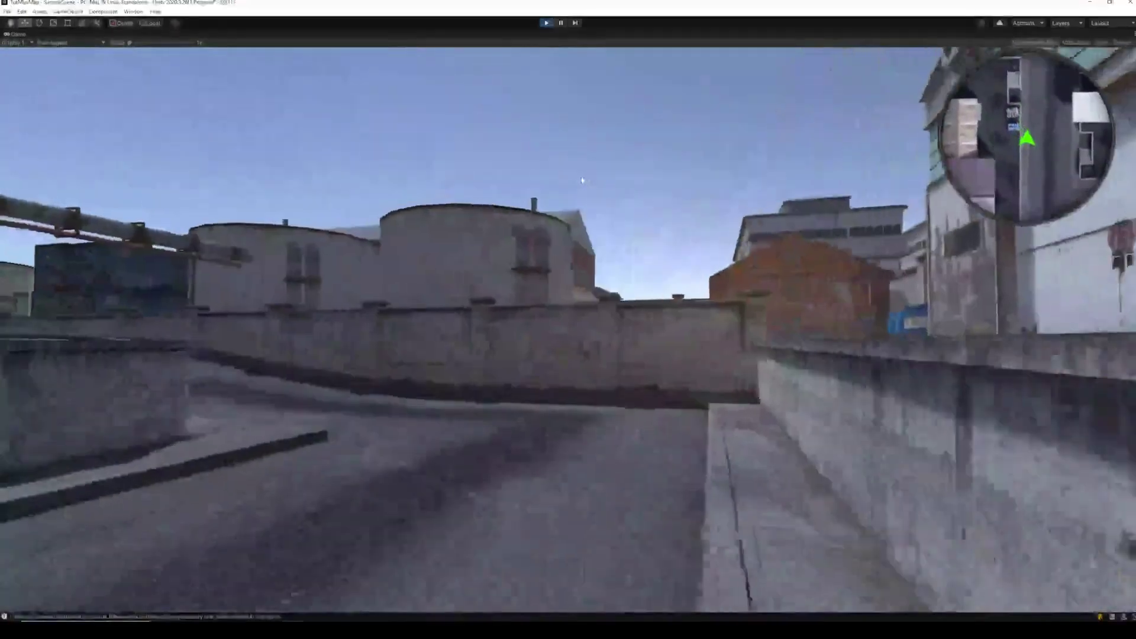
pyautogui.press('w')
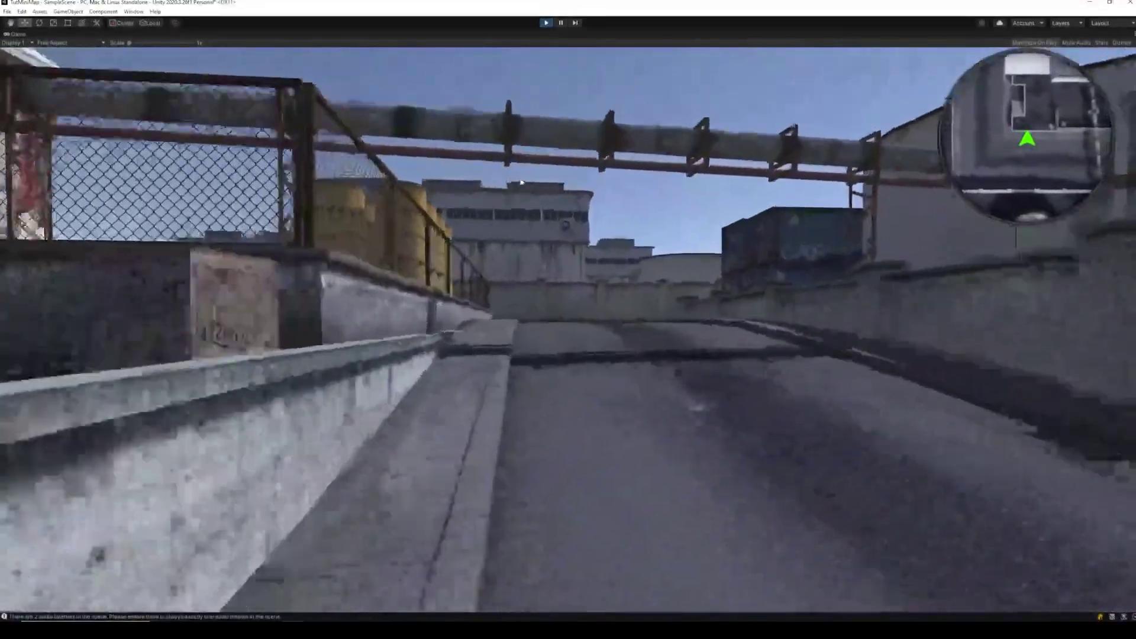
pyautogui.press('w')
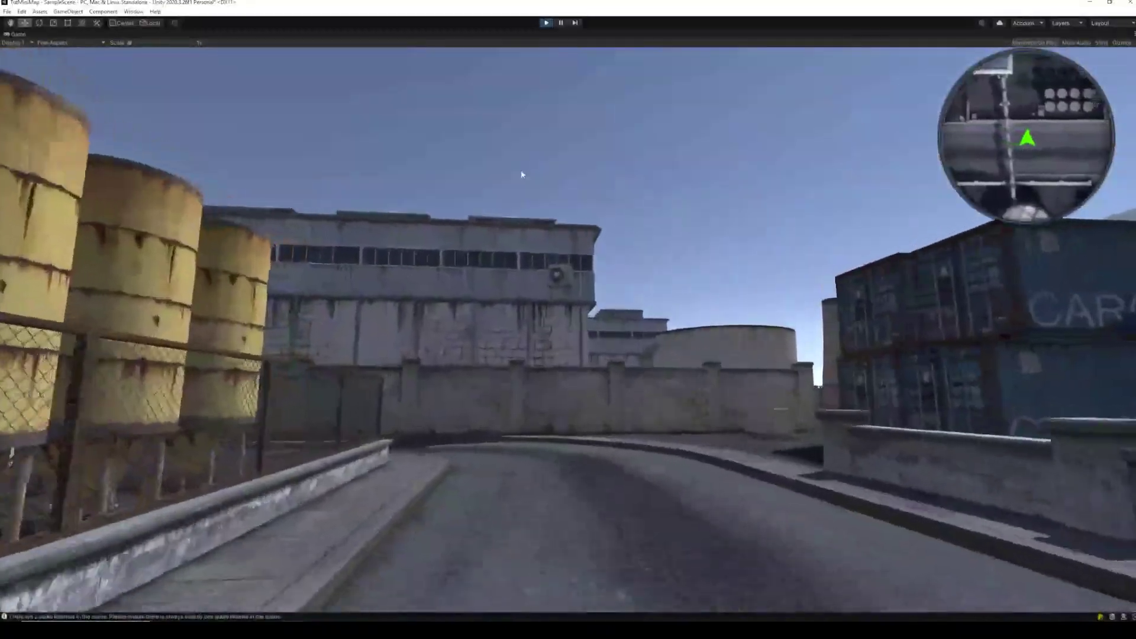
pyautogui.press('w')
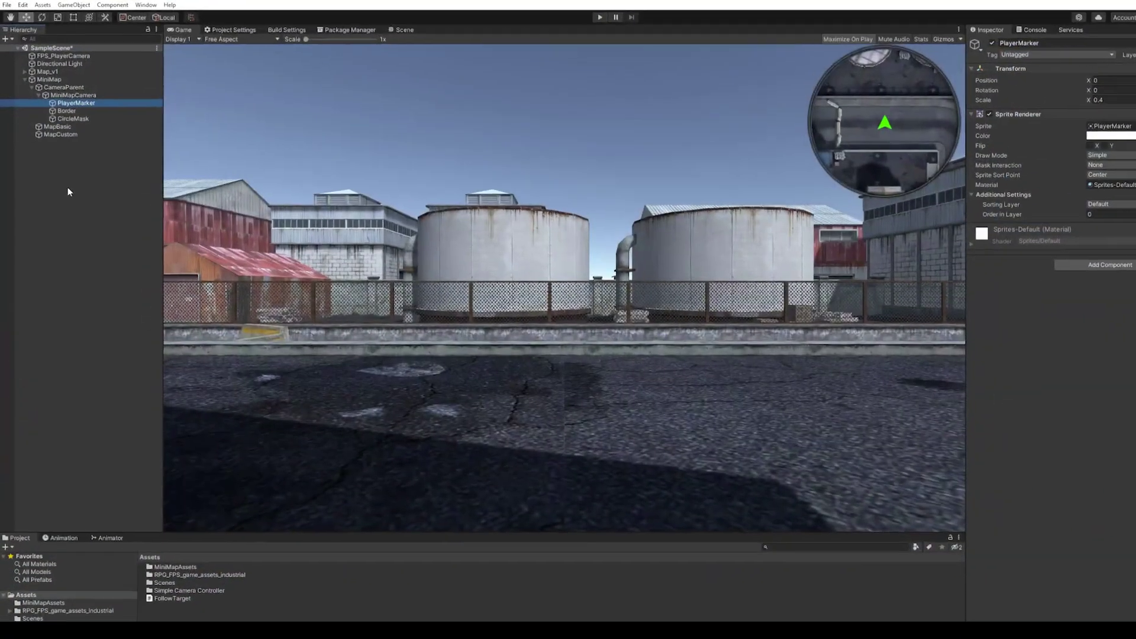
# Step: Create an empty object named PlayerMarkerPivot and set its position to 0, 0, 0
pyautogui.rightClick(66, 157)
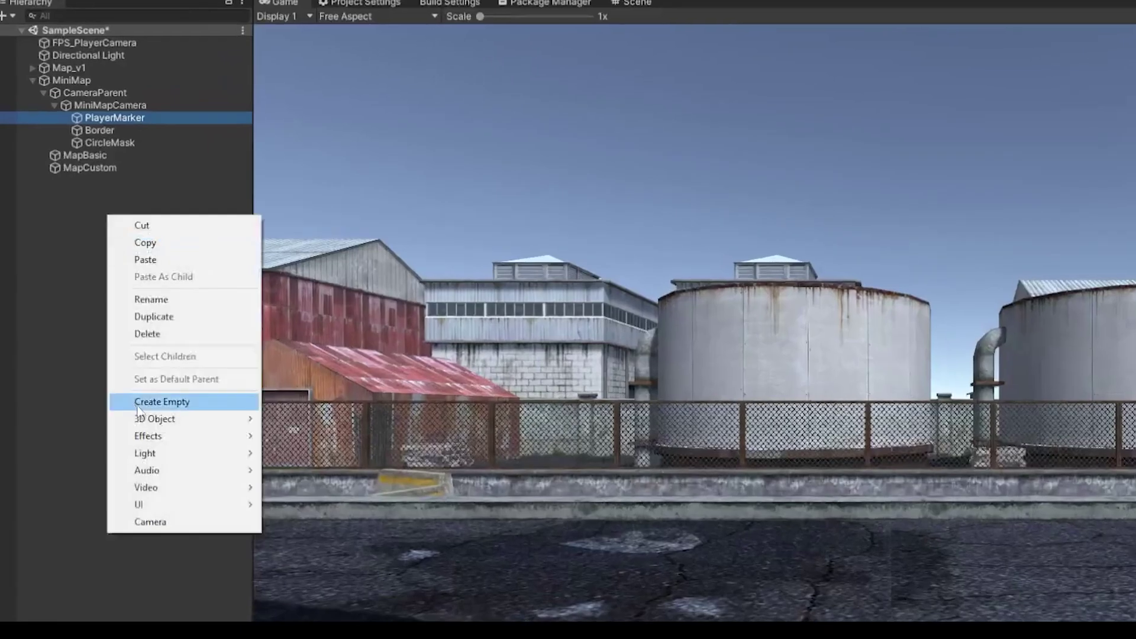
pyautogui.click(163, 402)
pyautogui.write('PlayerMarkerPivot')
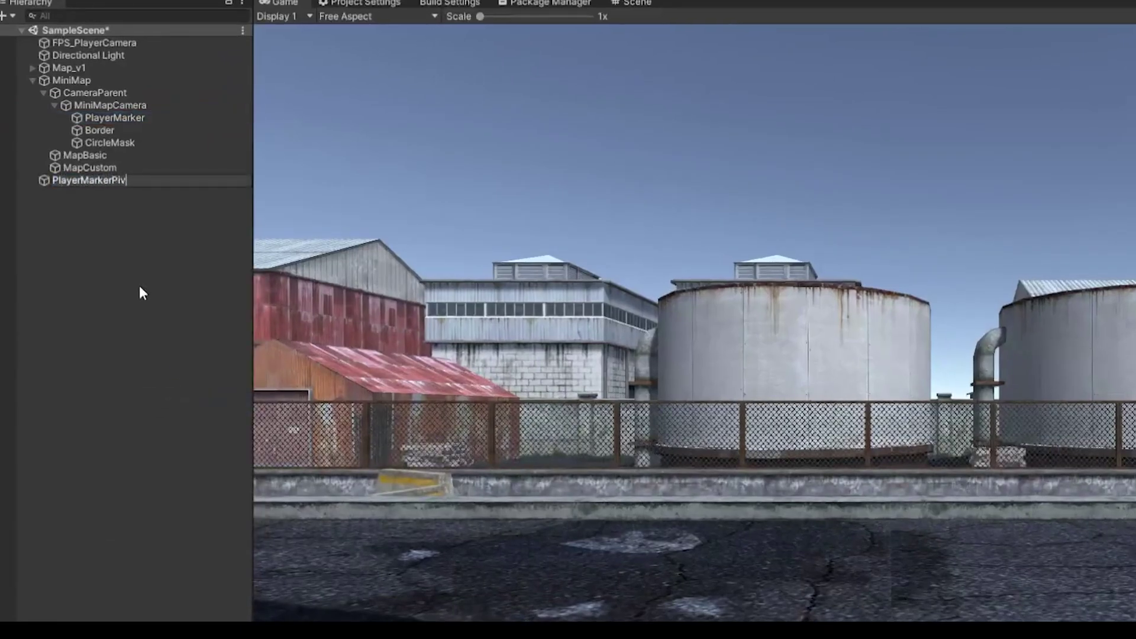
pyautogui.press('Return')
pyautogui.click(941, 81)
pyautogui.write('0')
pyautogui.press('Tab')
pyautogui.write('0')
pyautogui.press('Tab')
pyautogui.write('0')
# Step: Parent PlayerMarkerPivot under MiniMapCamera and nest PlayerMarker inside PlayerMarkerPivot
pyautogui.moveTo(80, 183); pyautogui.dragTo(141, 118)
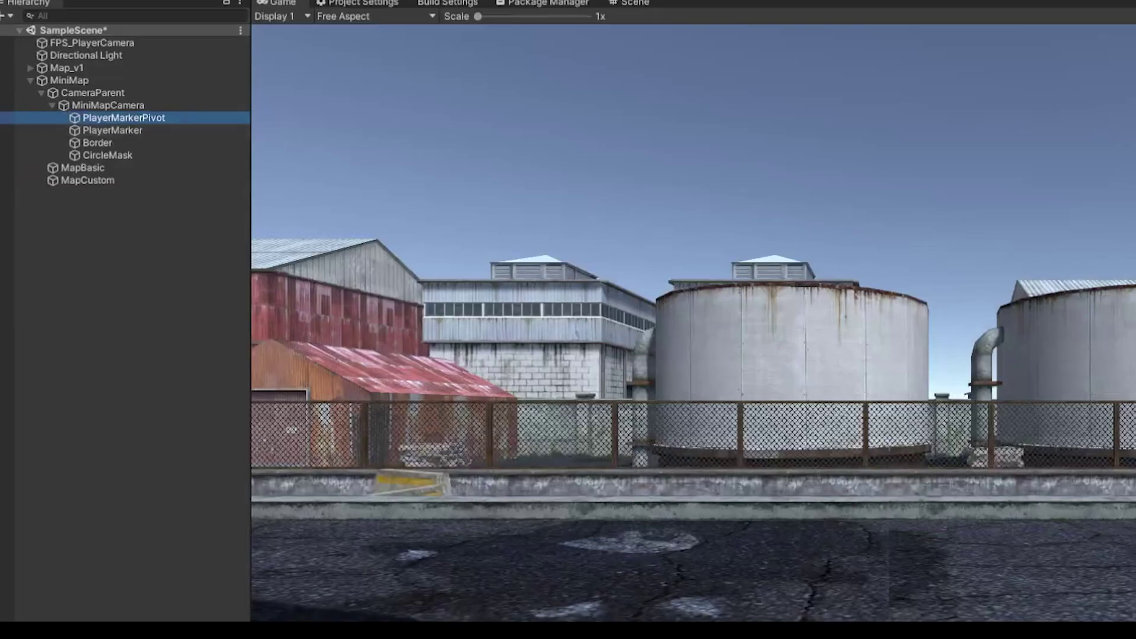
pyautogui.moveTo(114, 133); pyautogui.dragTo(136, 119)
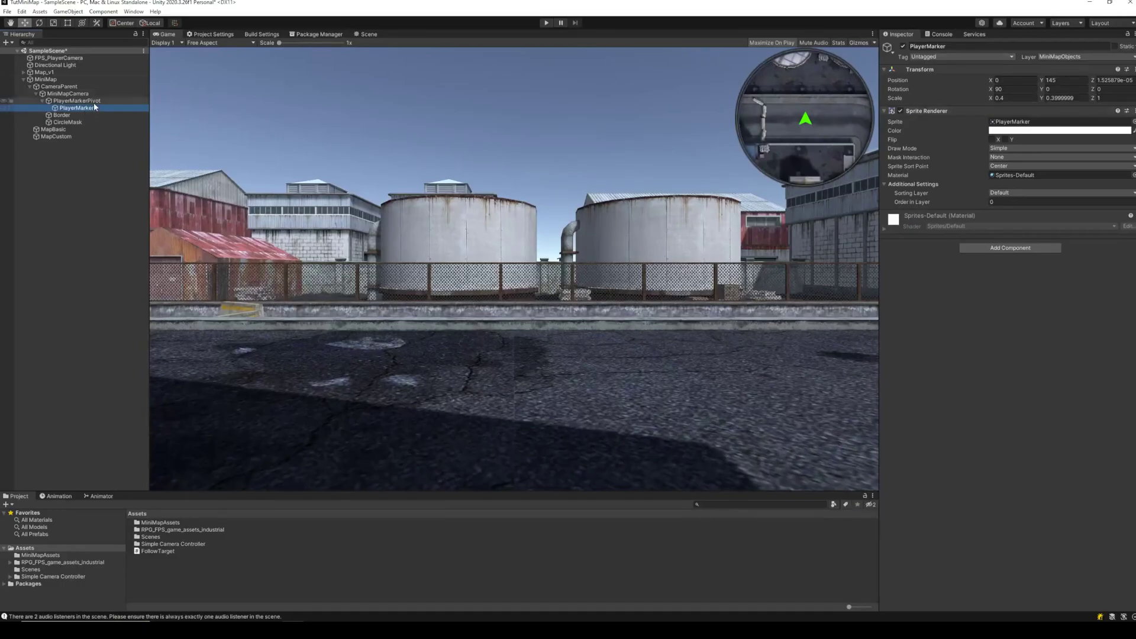
# Step: Add a new script component named FollowYRotation to PlayerMarkerPivot
pyautogui.click(93, 102)
pyautogui.click(1041, 117)
pyautogui.write('FollowYRotation')
pyautogui.press('Return')
pyautogui.press('Return')
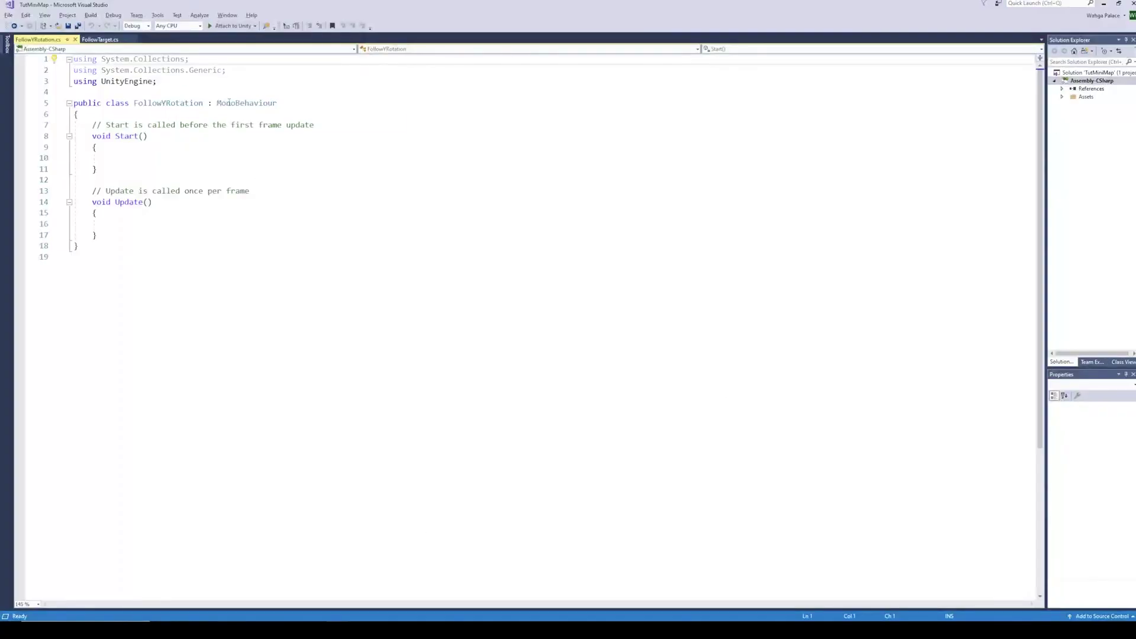
# Step: Declare a public Transform target at the start of the FollowYRotation class and save the script
pyautogui.click(139, 113)
pyautogui.press('Return')
pyautogui.write('publi')
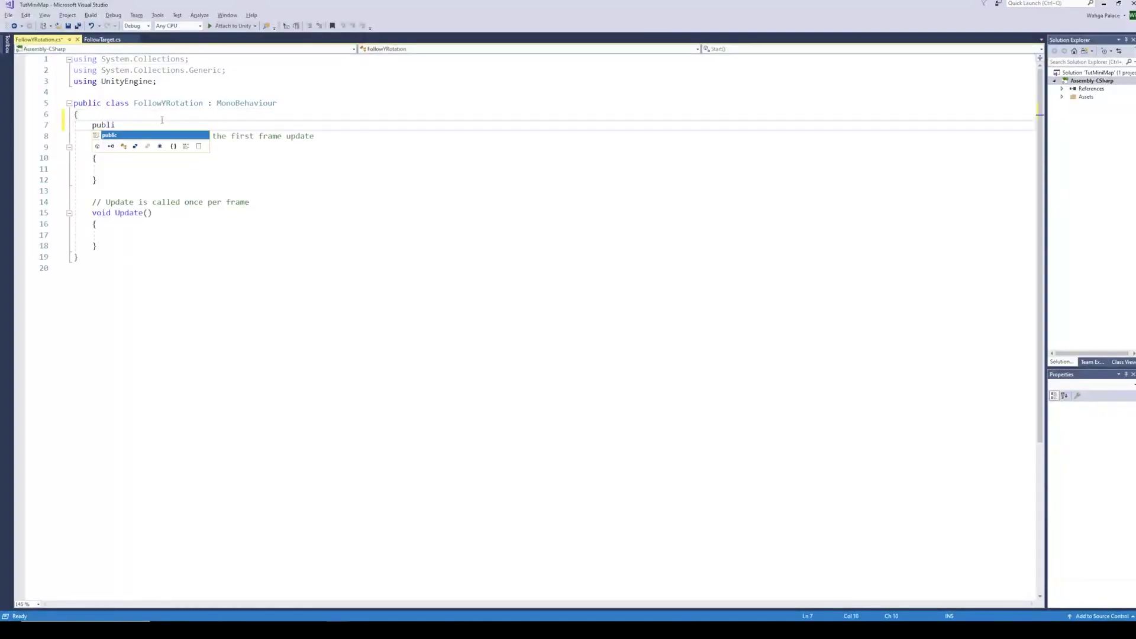
pyautogui.write('c transf')
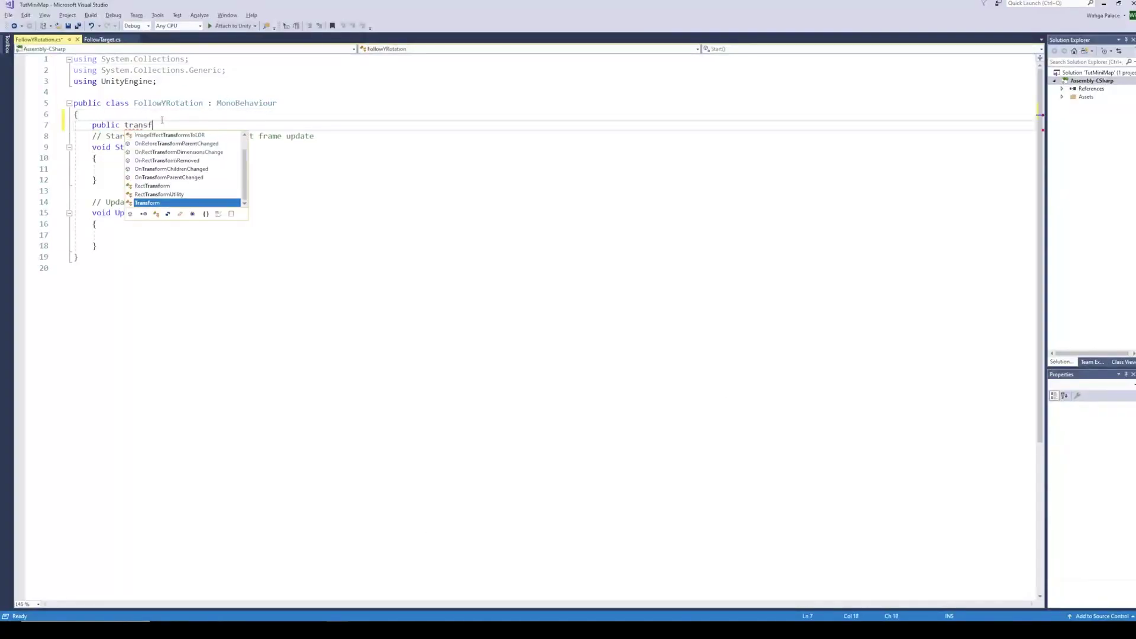
pyautogui.write('orm target;')
pyautogui.hotkey('ctrl', 's')
# Step: In Update, set transform.eulerAngles to new Vector3(0, target.eulerAngles.y, 0)
pyautogui.click(141, 235)
pyautogui.write('trans')
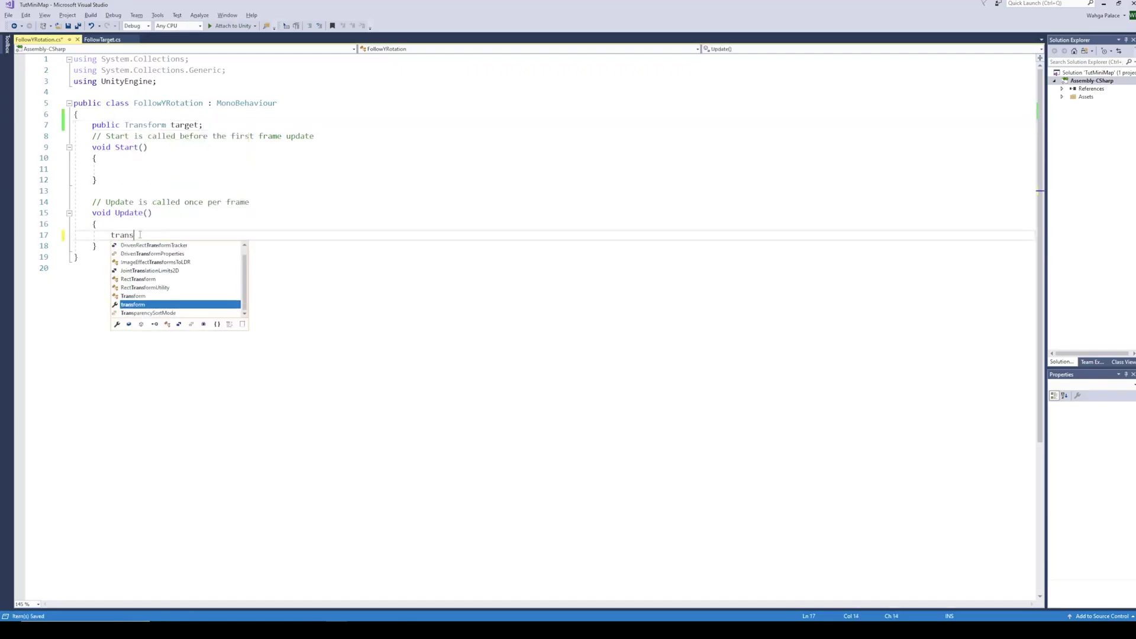
pyautogui.write('form.eulerAngles=')
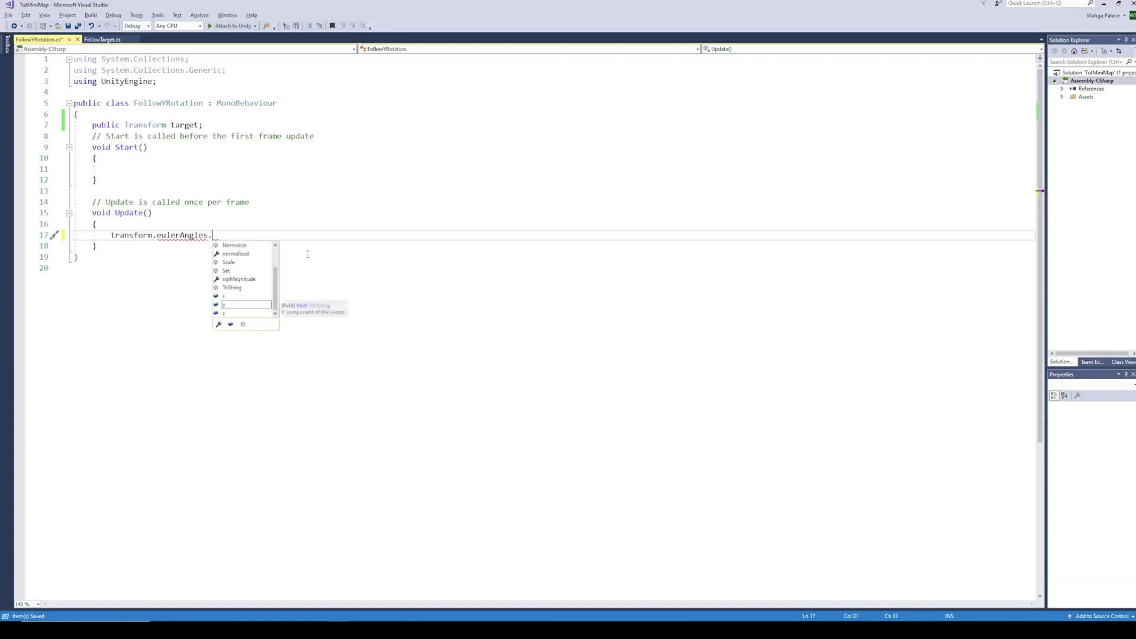
pyautogui.press('Escape')
pyautogui.write('ec')
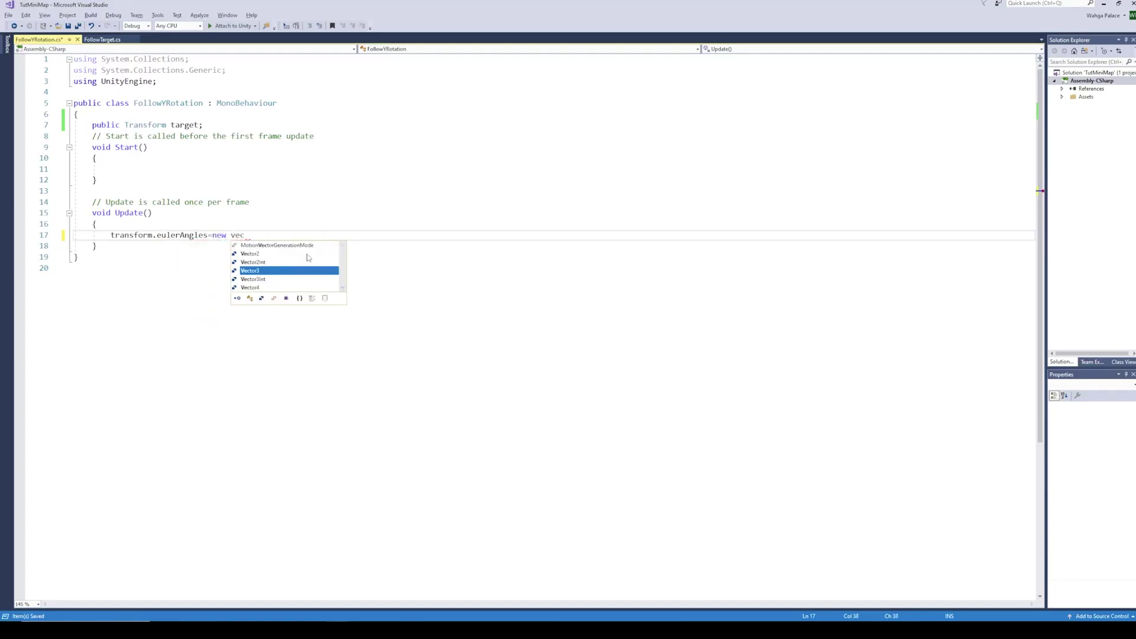
pyautogui.write('tor3(0, target.eulerAngles.')
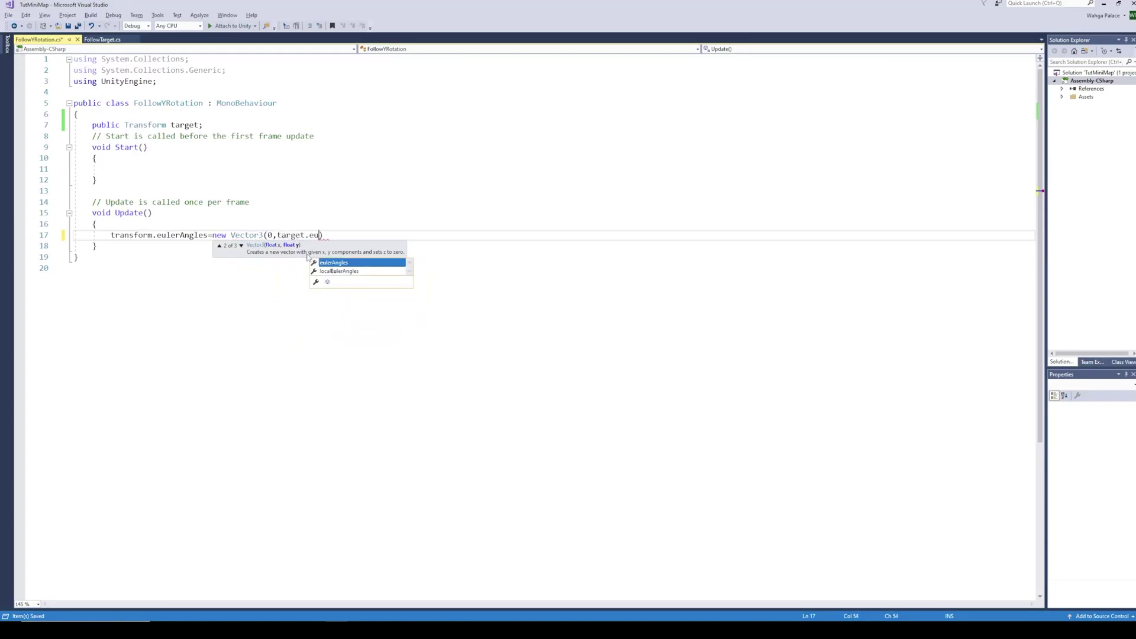
pyautogui.write('y, 0);')
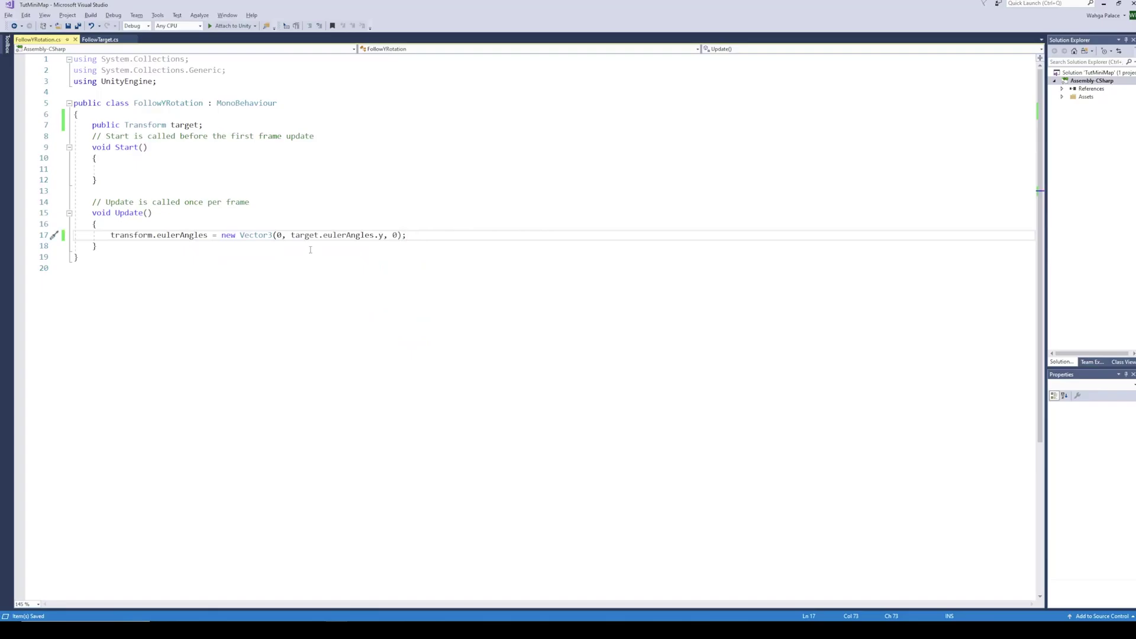
# Step: Switch to Unity, assign FPS_PlayerCamera as Follow Y Rotation's Target, and run the game to test the player marker's rotation
pyautogui.hotkey('alt', 'Tab')
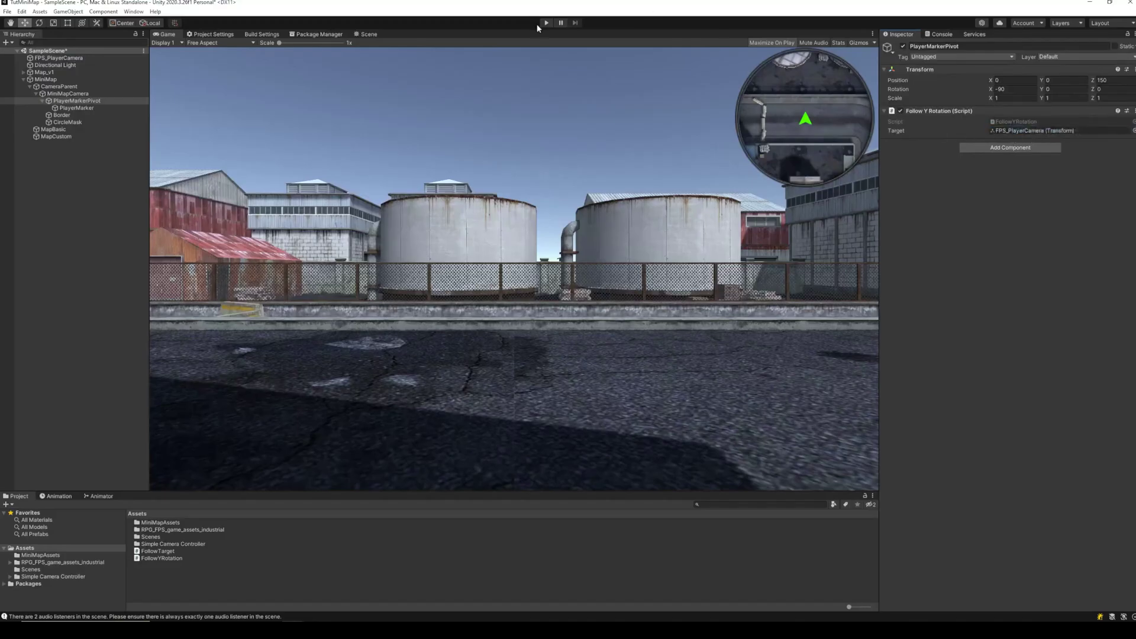
pyautogui.click(545, 23)
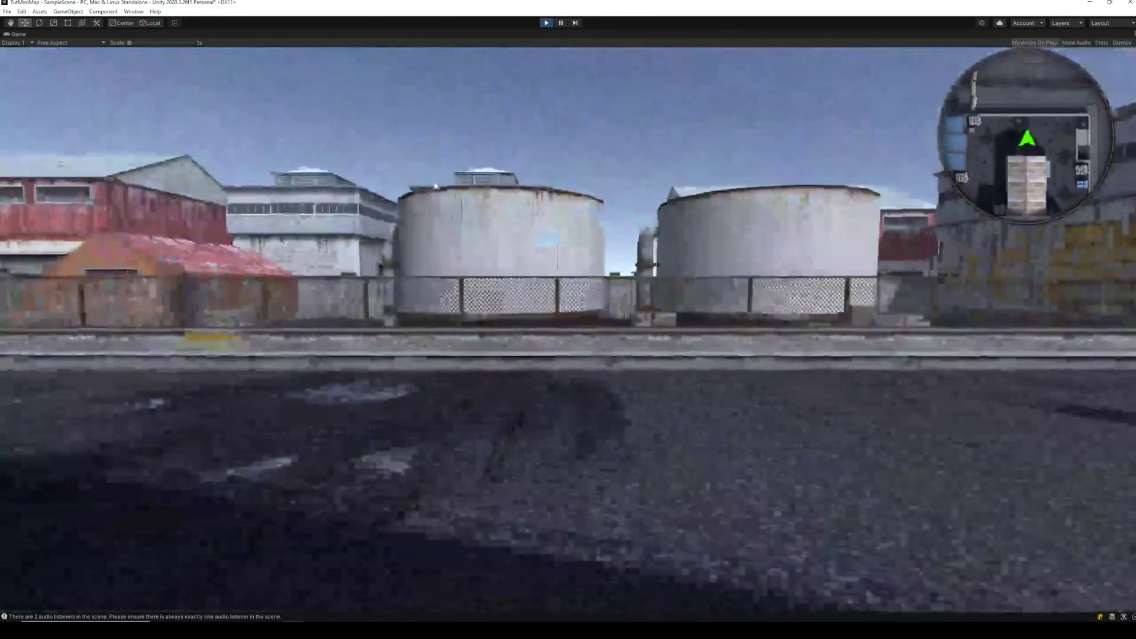
pyautogui.press('w')
pyautogui.press('w')
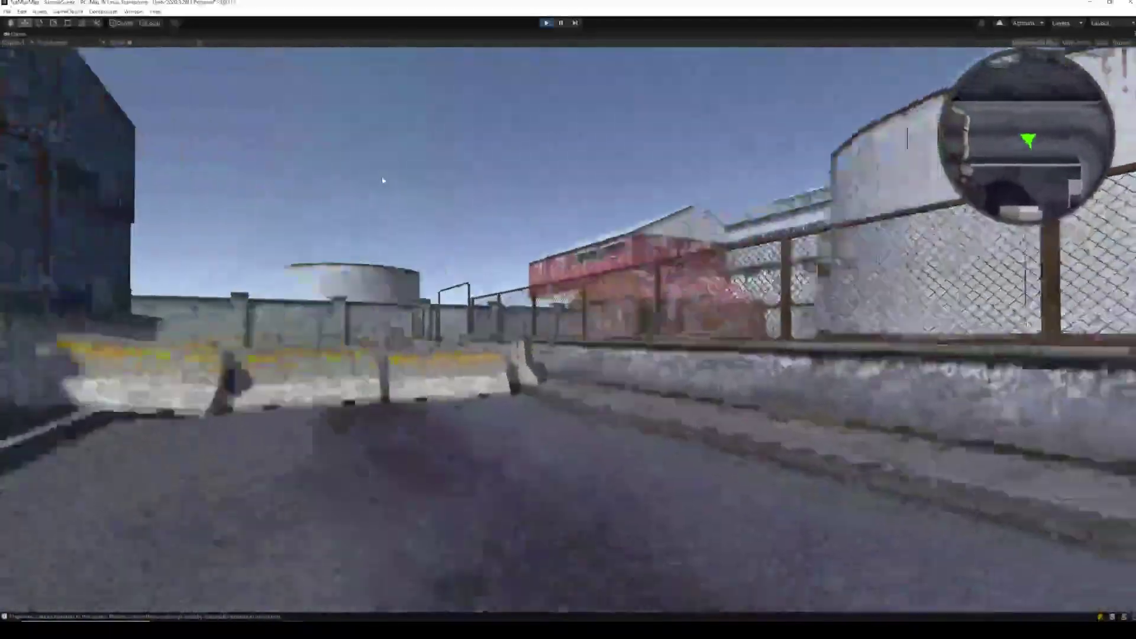
pyautogui.press('w')
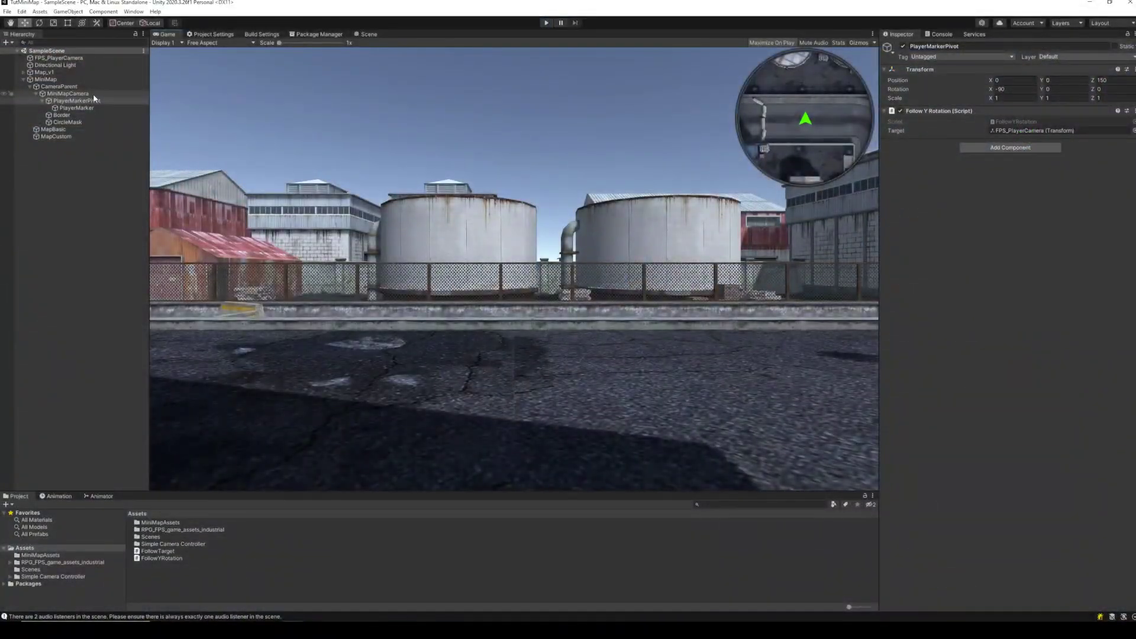
# Step: Disable Follow Y Rotation on PlayerMarkerPivot and paste a copy as a new, enabled component on CameraParent
pyautogui.click(901, 112)
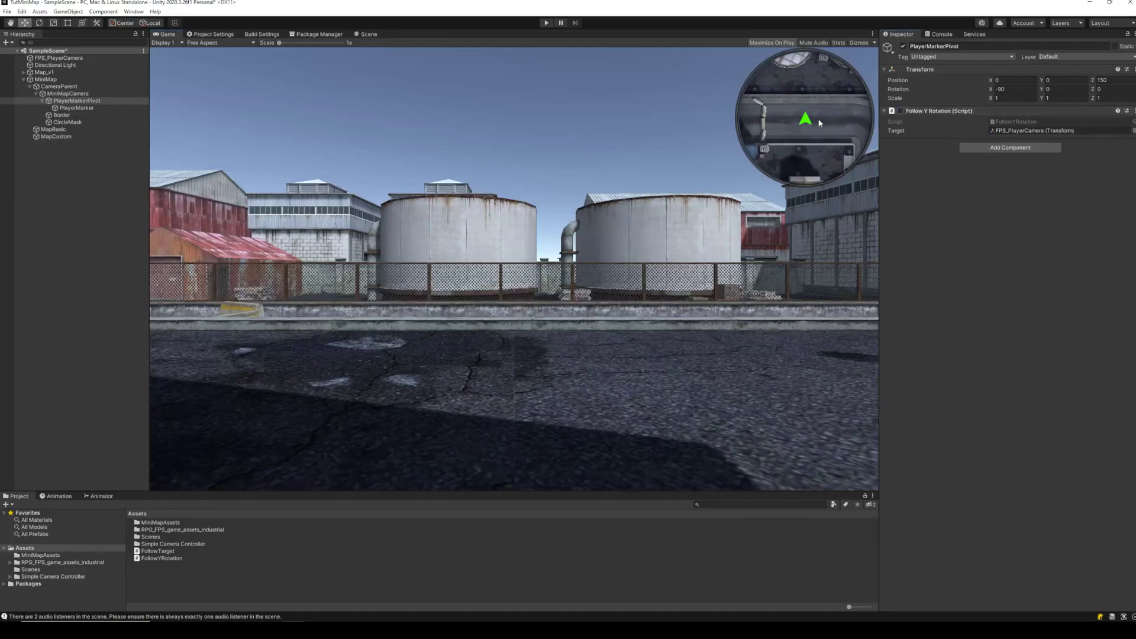
pyautogui.rightClick(933, 120)
pyautogui.click(958, 161)
pyautogui.click(59, 87)
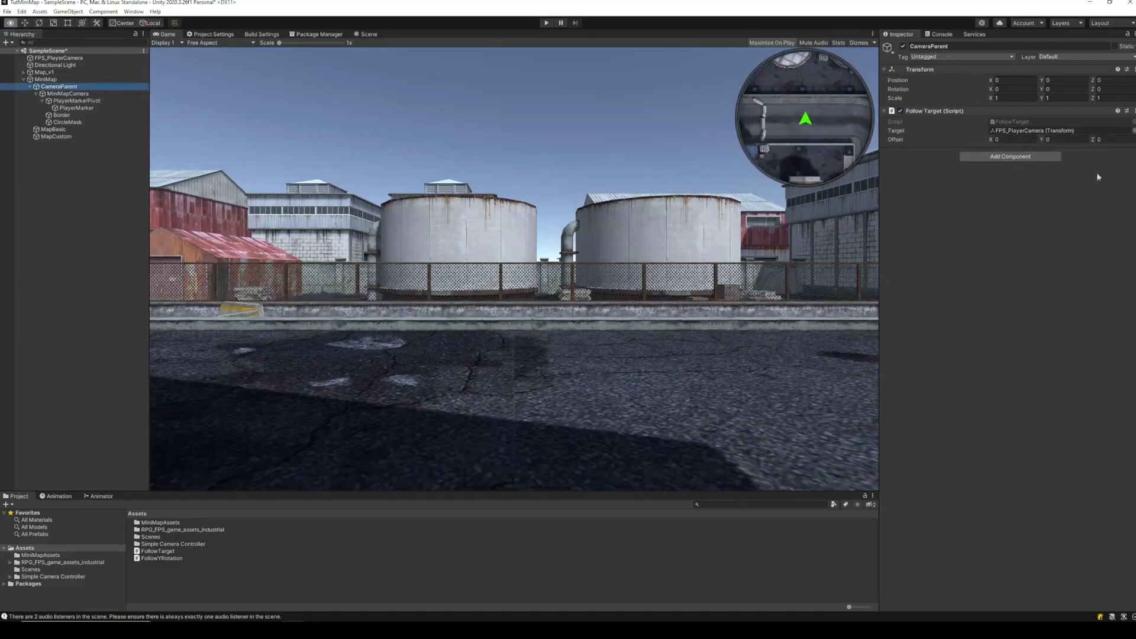
pyautogui.rightClick(938, 110)
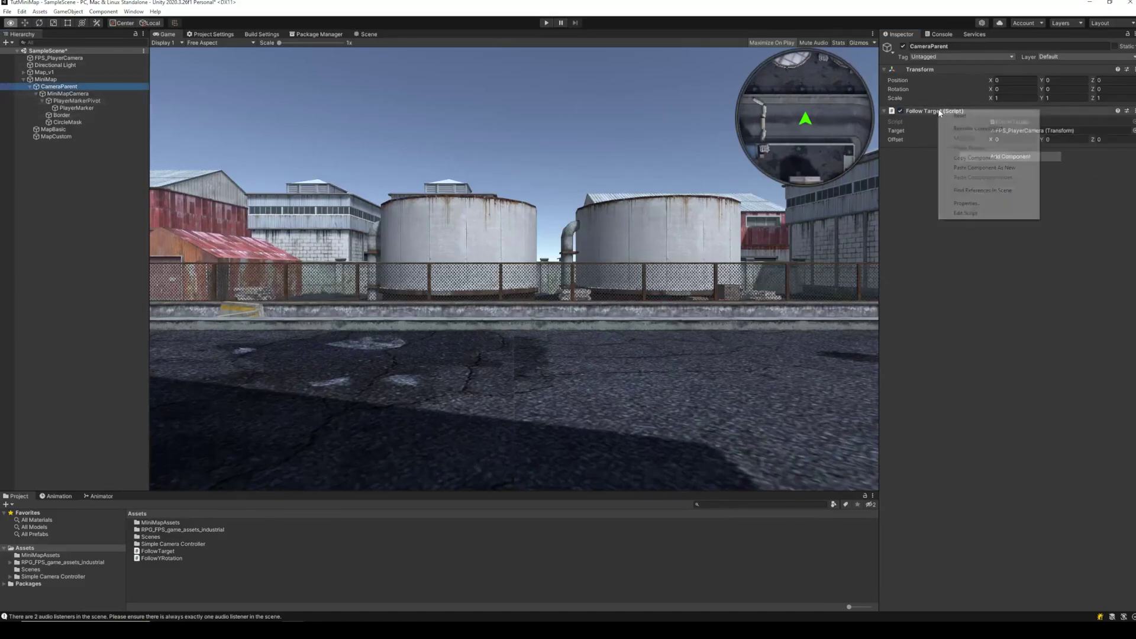
pyautogui.click(984, 167)
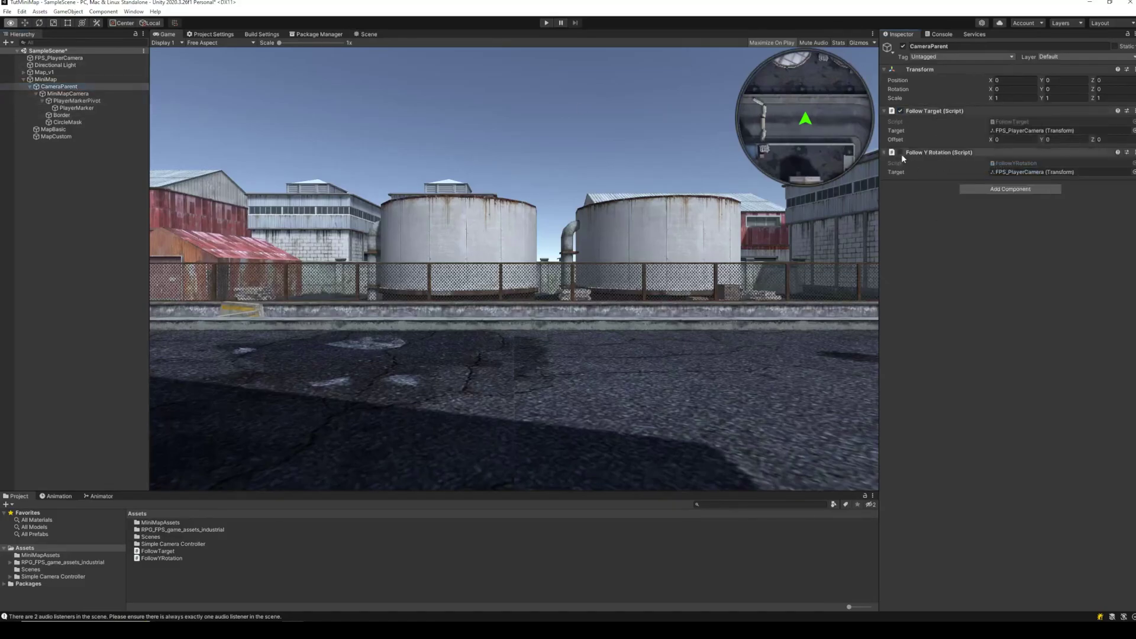
# Step: Run the game and move the player around to test that the whole minimap rotates
pyautogui.click(547, 23)
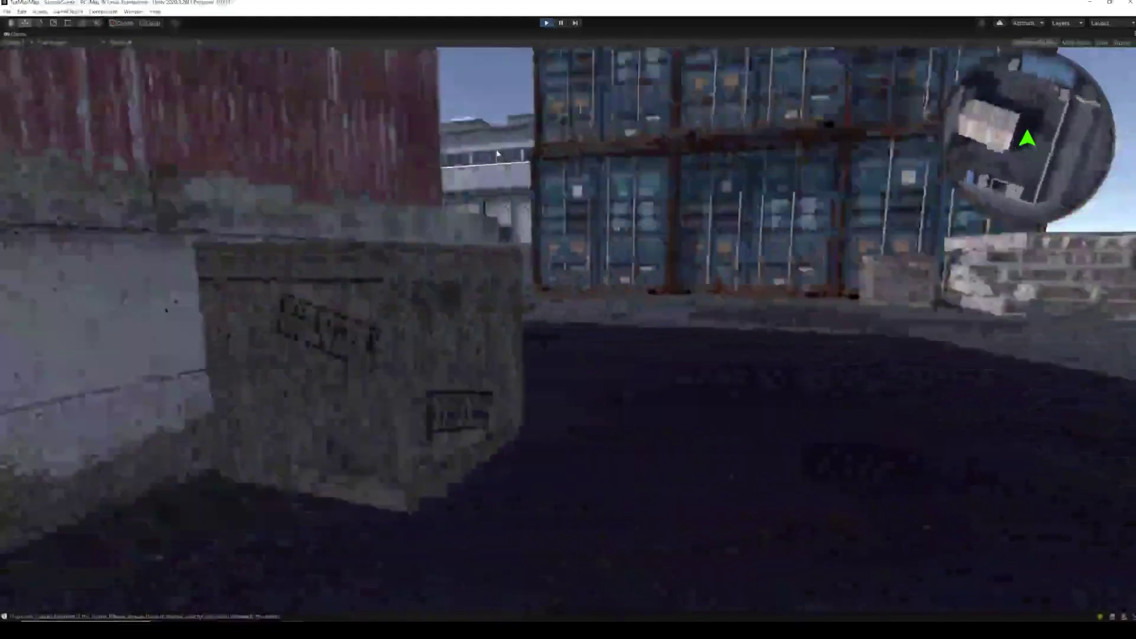
pyautogui.press('w')
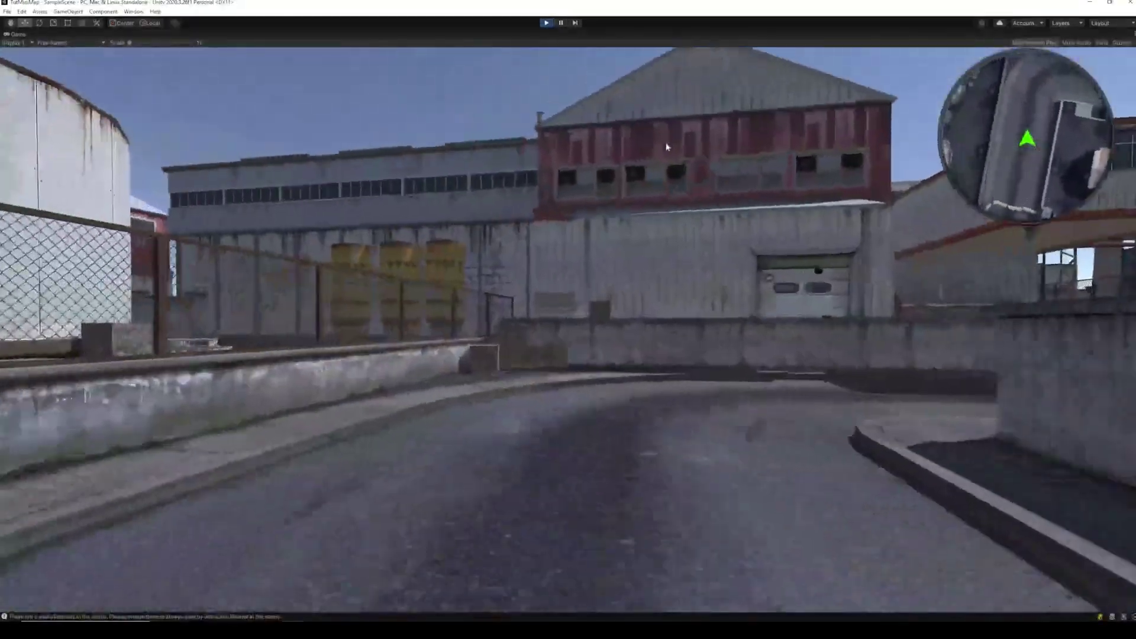
pyautogui.press('w')
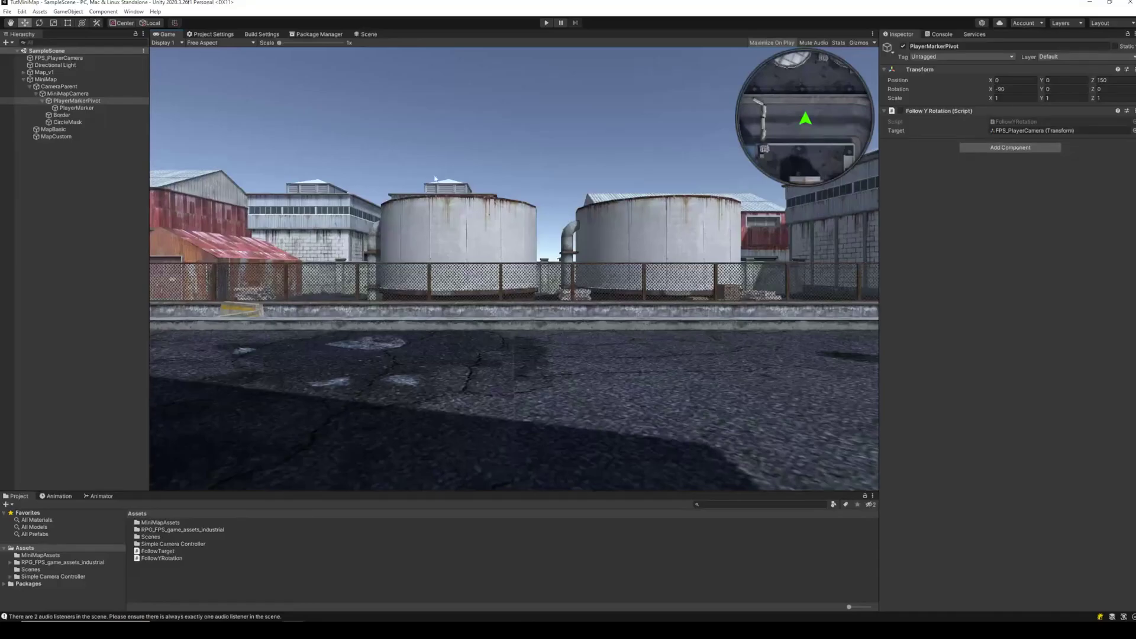
# Step: Add a capsule over the road in the Scene view and lower it onto the road, at a Y position of about 2.78
pyautogui.click(365, 34)
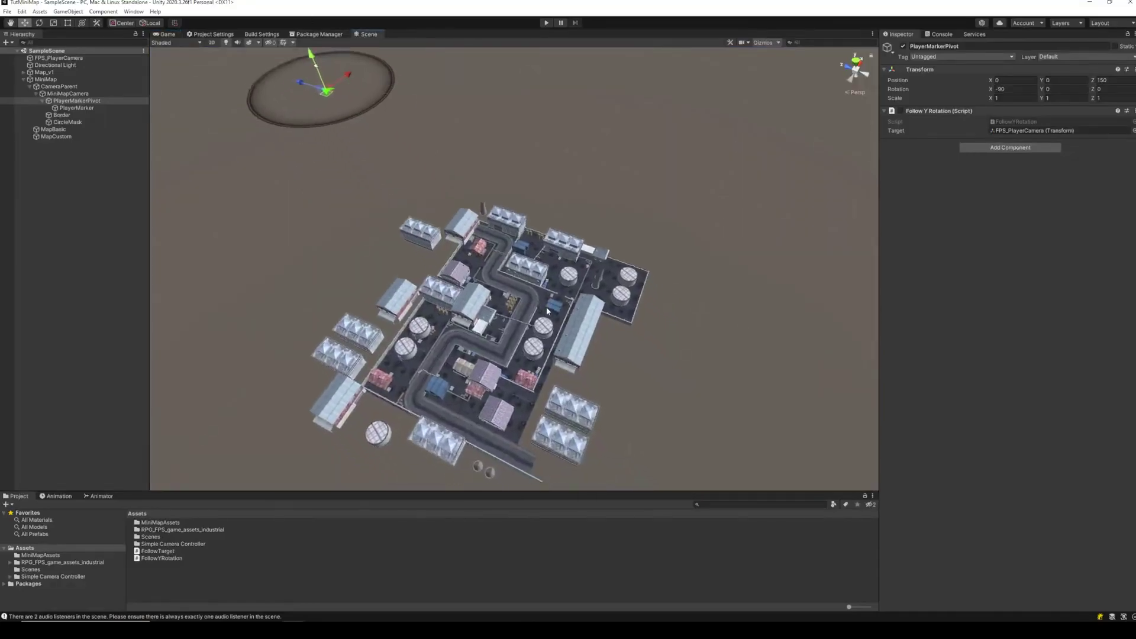
pyautogui.scroll(5, 521, 332)
pyautogui.scroll(10, 521, 334)
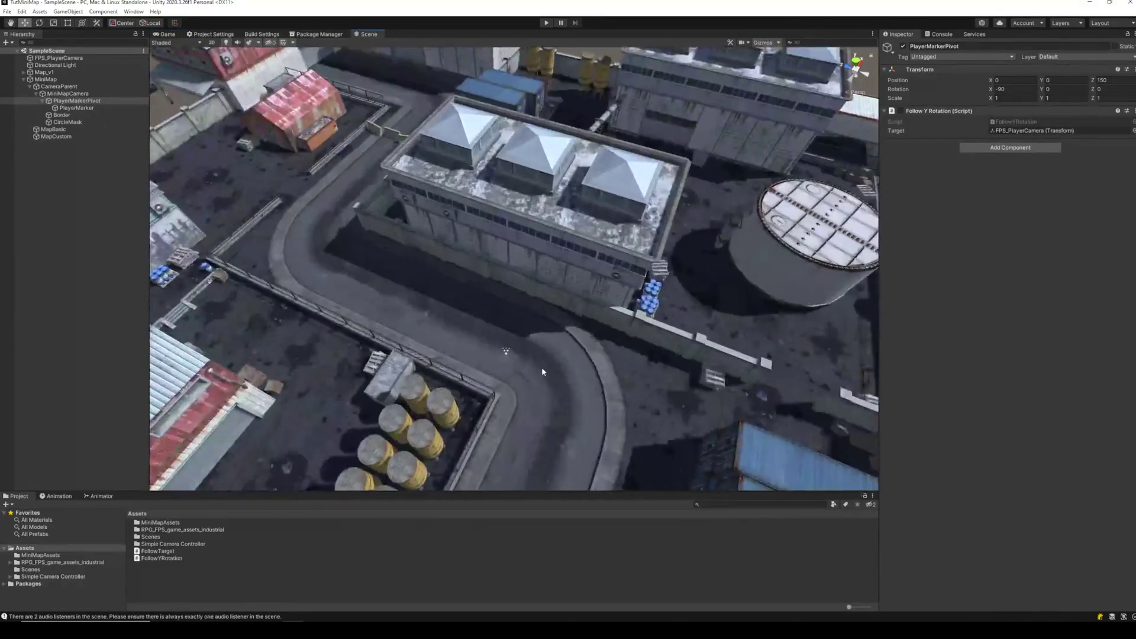
pyautogui.rightClick(63, 177)
pyautogui.moveTo(88, 293)
pyautogui.click(169, 314)
pyautogui.scroll(5, 556, 375)
pyautogui.keyDown('alt'); pyautogui.moveTo(558, 372); pyautogui.dragTo(552, 387); pyautogui.keyUp('alt')
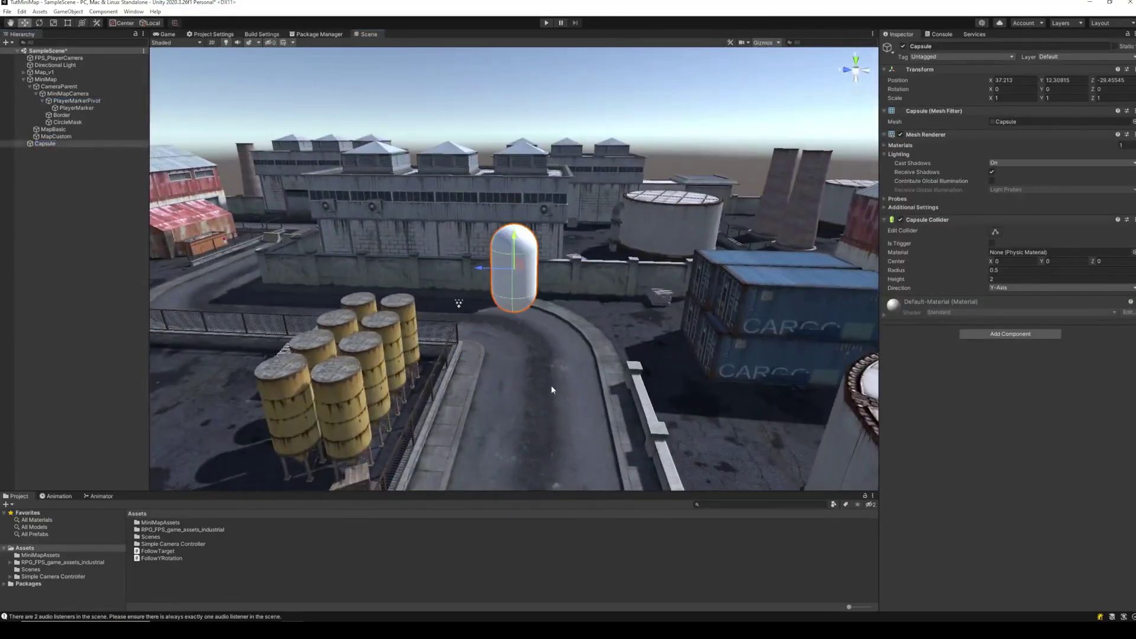
pyautogui.moveTo(515, 251); pyautogui.dragTo(515, 285)
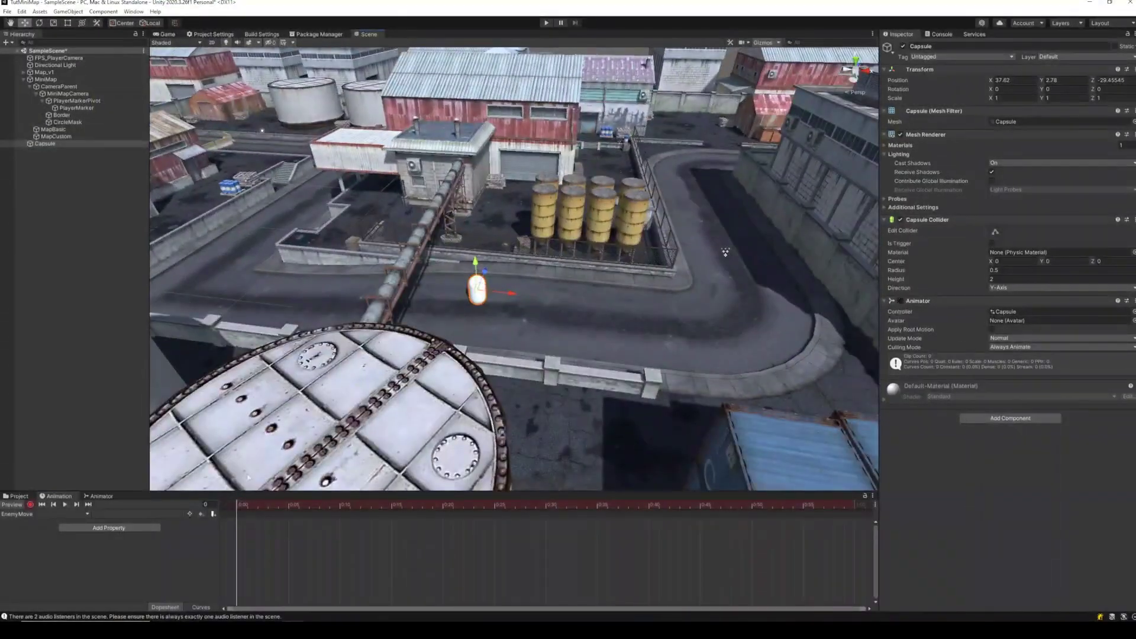
# Step: Keyframe the capsule's position along the road in the EnemyMove animation, preview it, and select the EnemyMove clip in Assets
pyautogui.moveTo(320, 506); pyautogui.dragTo(662, 510)
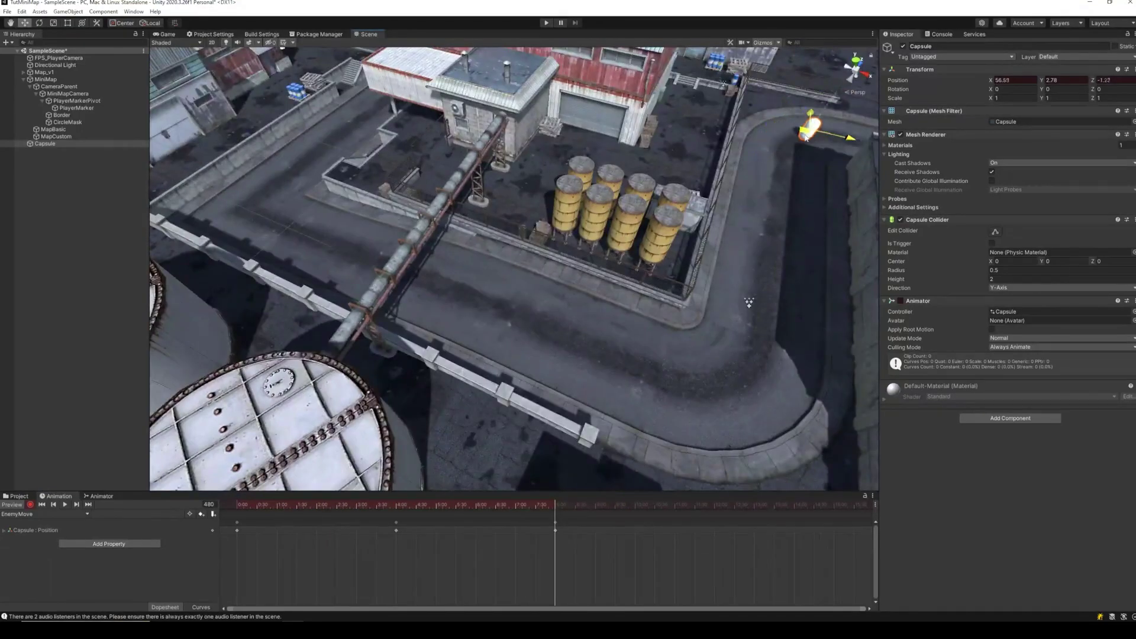
pyautogui.moveTo(555, 508); pyautogui.dragTo(318, 530)
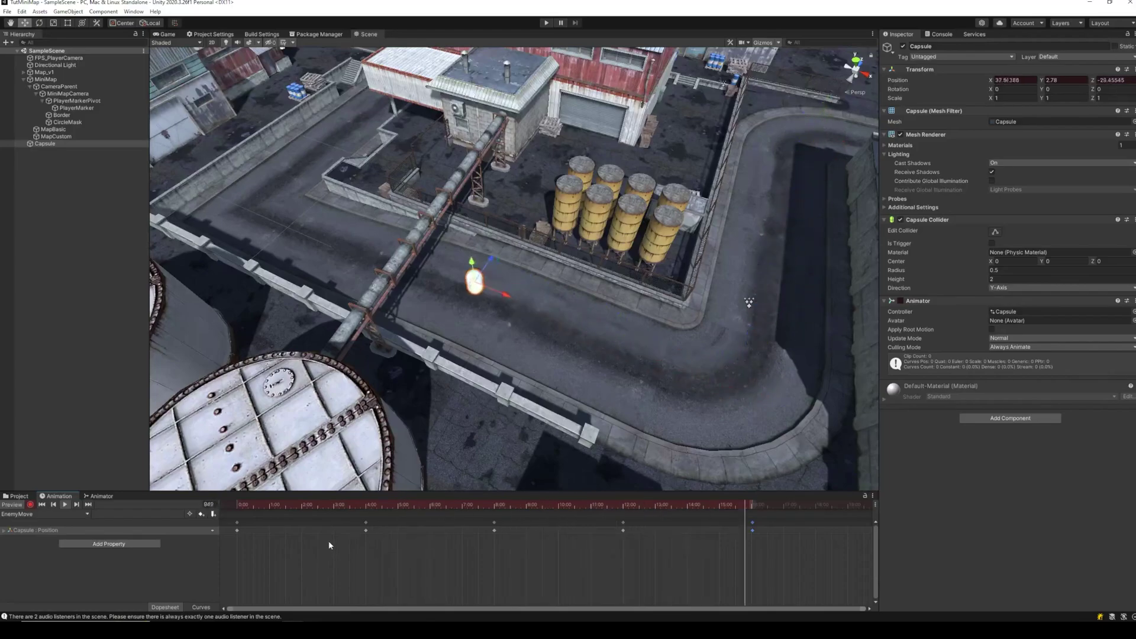
pyautogui.click(19, 496)
pyautogui.click(157, 558)
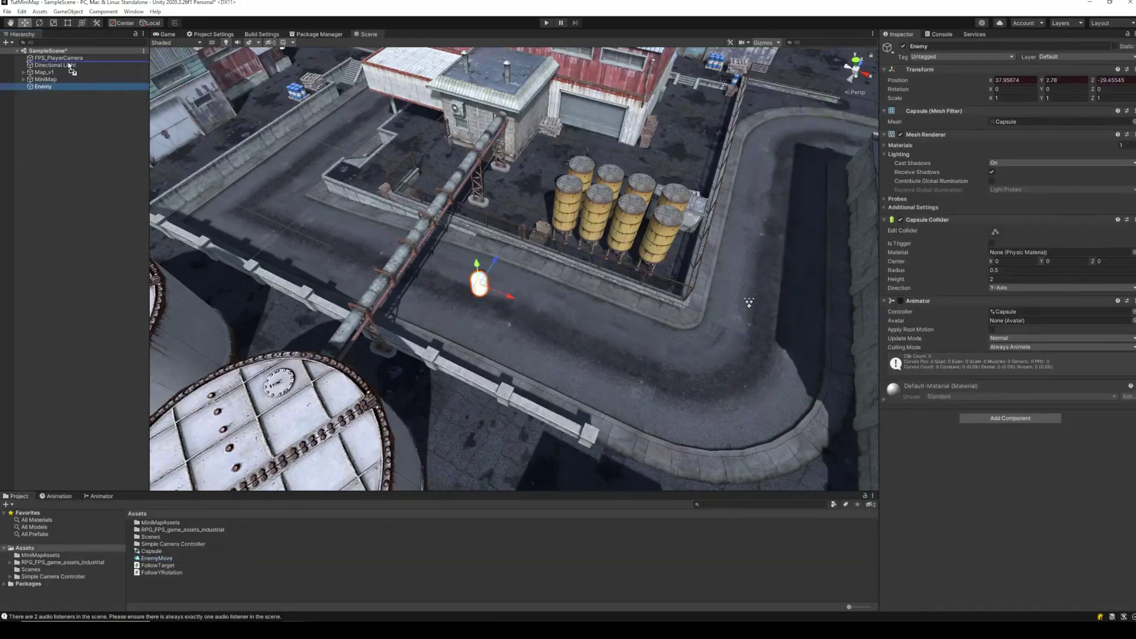
# Step: Create an empty object at position 0, 0, 0 and name it EnemyMarker
pyautogui.rightClick(102, 194)
pyautogui.click(121, 300)
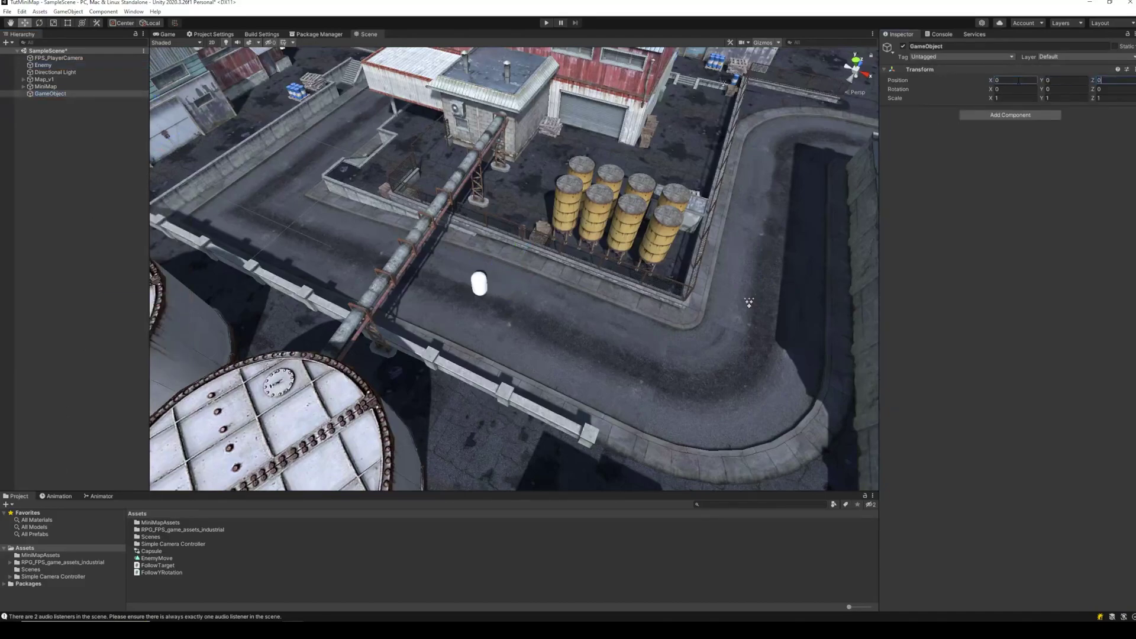
pyautogui.click(62, 95)
pyautogui.write('EnemyMarker')
pyautogui.press('Return')
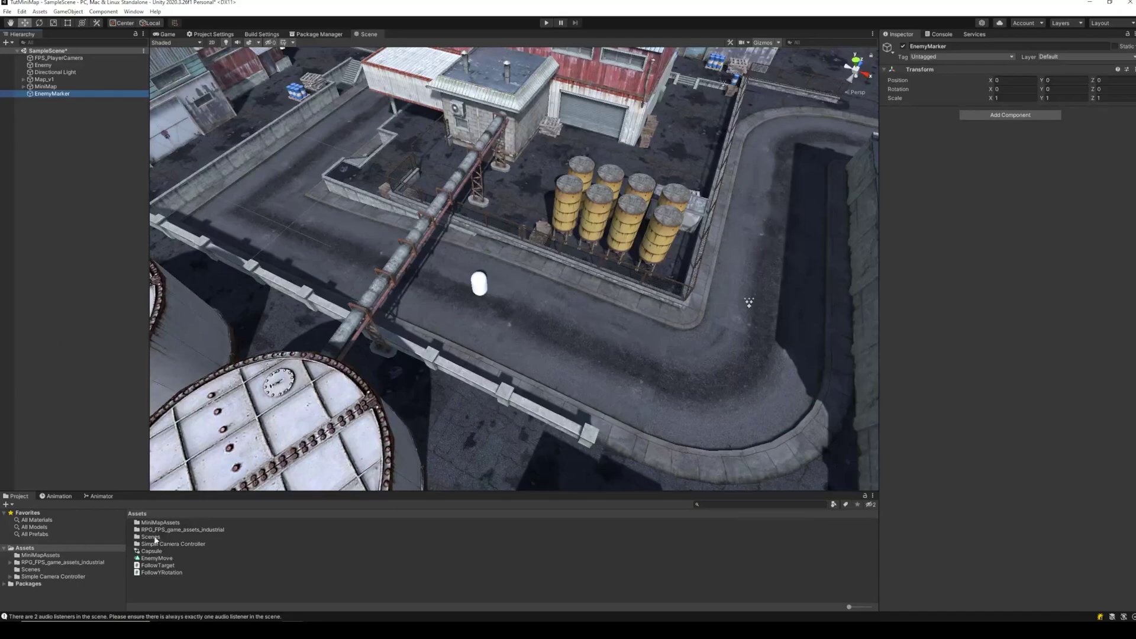
# Step: Add the EnemyMarker sprite from the MiniMapAssets folder to the scene hierarchy
pyautogui.doubleClick(159, 523)
pyautogui.moveTo(159, 529); pyautogui.dragTo(88, 148)
pyautogui.click(66, 101)
# Step: Rename the empty EnemyMarker object as EnemyMarkerParent
pyautogui.click(83, 95)
pyautogui.press('F2')
pyautogui.press('End')
pyautogui.write('Parent')
pyautogui.press('Return')
# Step: Rename the added sprite object as EnemyMarker and parent it under EnemyMarkerParent
pyautogui.click(78, 101)
pyautogui.press('F2')
pyautogui.press('End')
pyautogui.press('BackSpace')
pyautogui.press('BackSpace')
pyautogui.press('BackSpace')
pyautogui.press('BackSpace')
pyautogui.press('Return')
pyautogui.moveTo(77, 99); pyautogui.dragTo(77, 94)
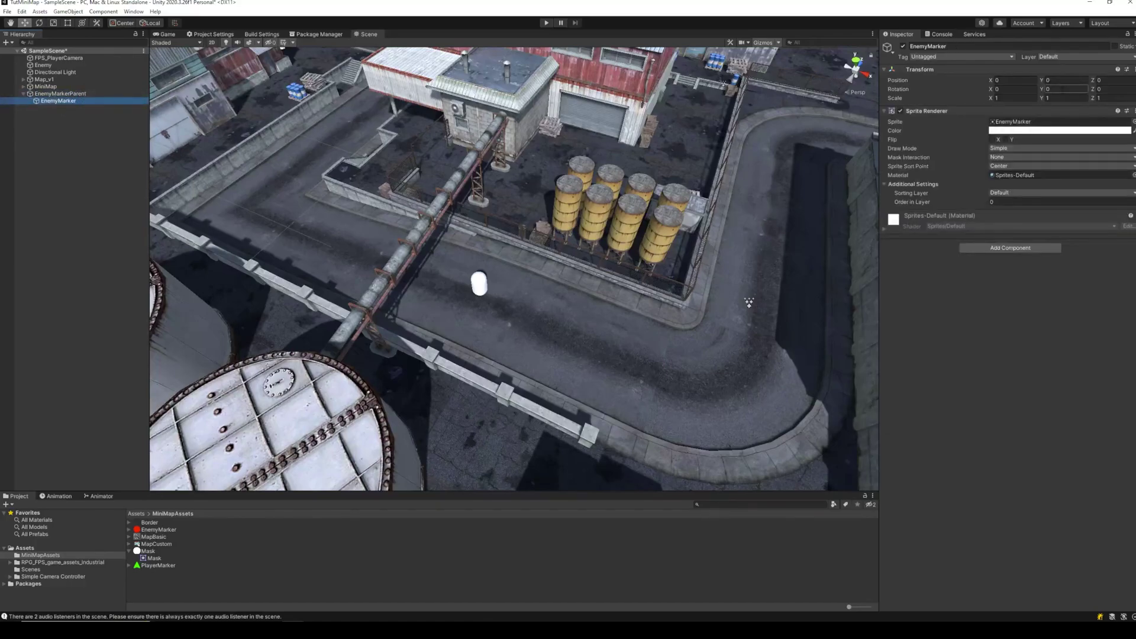
# Step: Assign the EnemyMarker sprite to the MiniMapObjects layer and set its X rotation to 90
pyautogui.click(1085, 56)
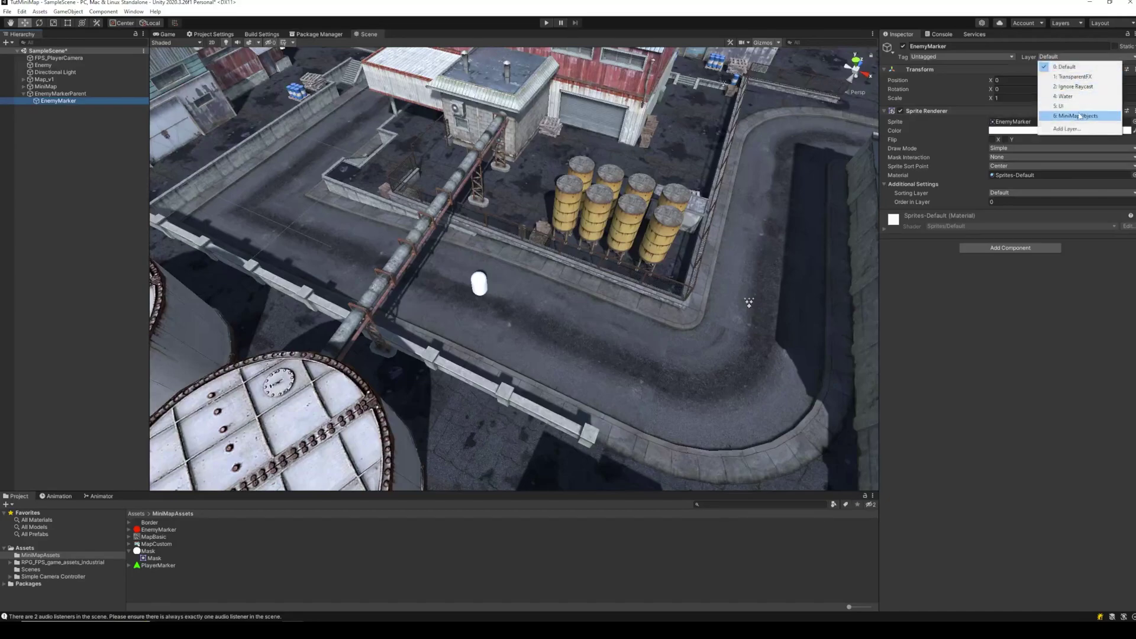
pyautogui.click(1078, 117)
pyautogui.press('f')
pyautogui.scroll(-5, 619, 321)
pyautogui.scroll(2, 619, 320)
pyautogui.scroll(-5, 619, 320)
pyautogui.scroll(7, 619, 321)
pyautogui.press('e')
pyautogui.click(1006, 89)
pyautogui.write('90')
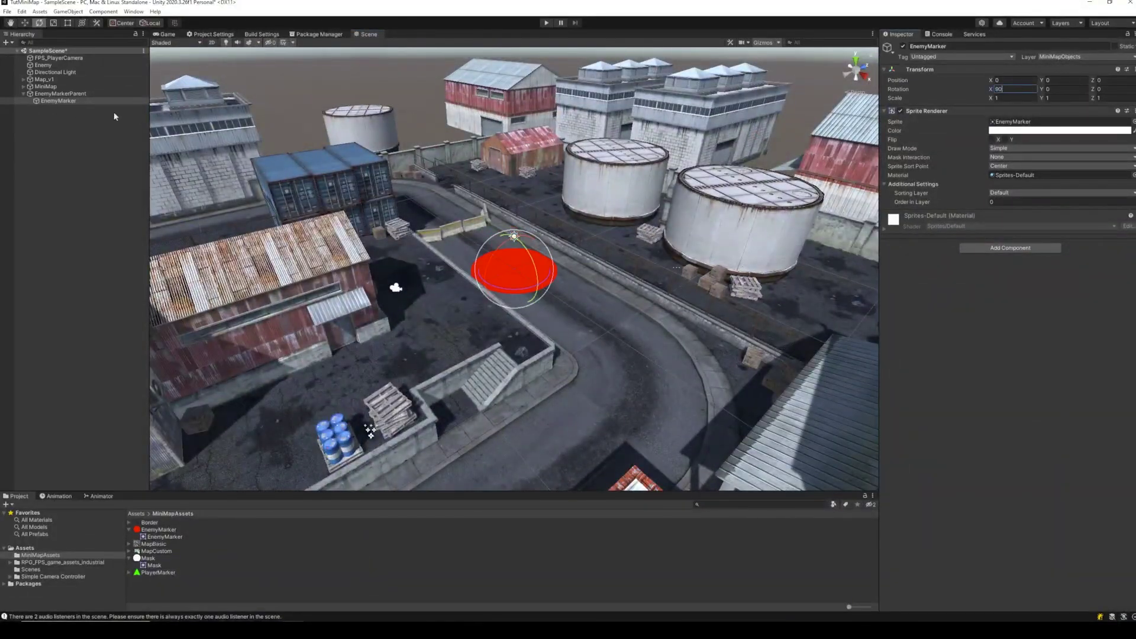
# Step: Raise EnemyMarkerParent vertically above the map to a Y position of about 9
pyautogui.click(55, 94)
pyautogui.click(25, 23)
pyautogui.moveTo(513, 242); pyautogui.dragTo(515, 120)
# Step: Set the EnemyMarker sprite's mask interaction to Visible Inside Mask
pyautogui.scroll(-4, 549, 283)
pyautogui.click(57, 101)
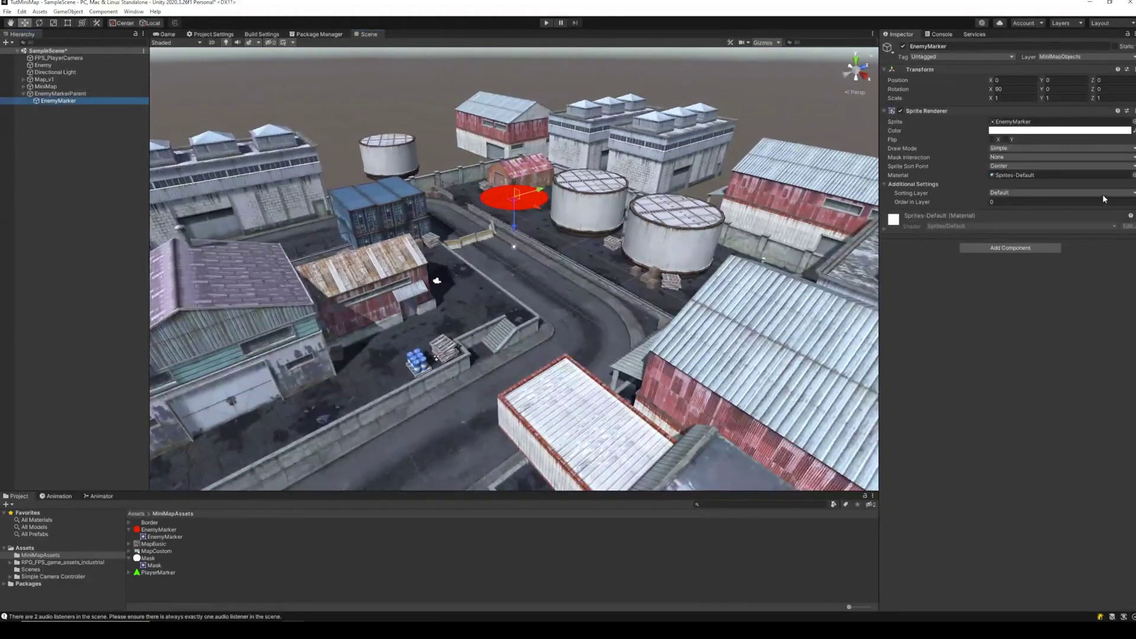
pyautogui.click(1016, 155)
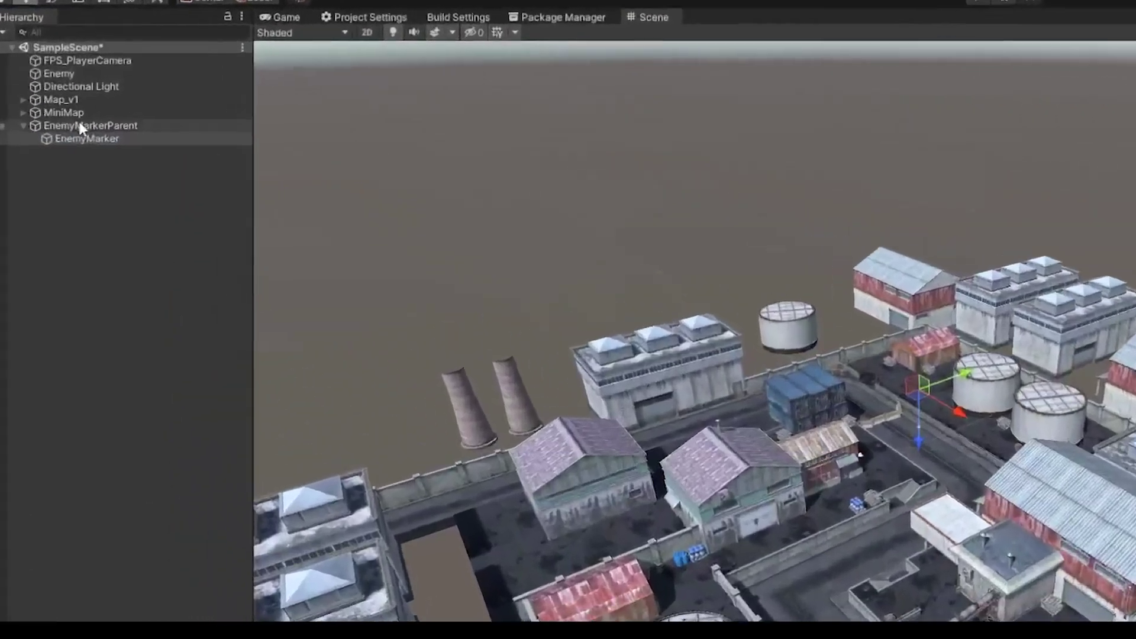
# Step: Parent EnemyMarkerParent under the MiniMap object in the hierarchy
pyautogui.click(23, 86)
pyautogui.moveTo(101, 286); pyautogui.dragTo(159, 177)
pyautogui.click(37, 148)
pyautogui.click(37, 164)
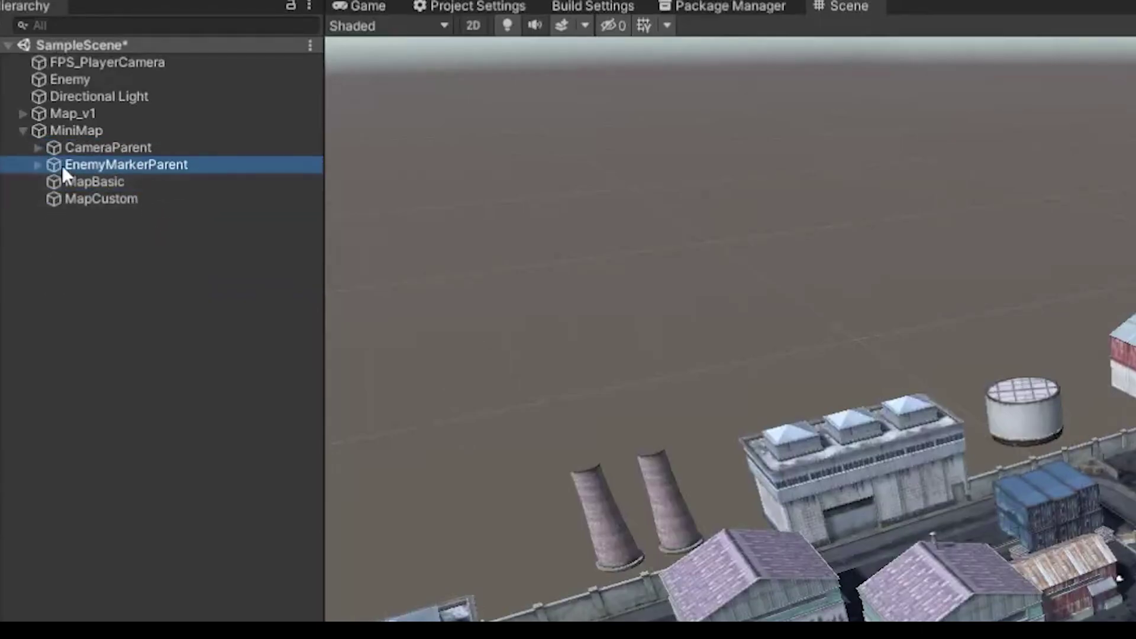
# Step: Scale the EnemyMarker sprite to 0.25 on X, Y and Z, checking its size on the minimap in the Game view
pyautogui.click(38, 147)
pyautogui.click(141, 165)
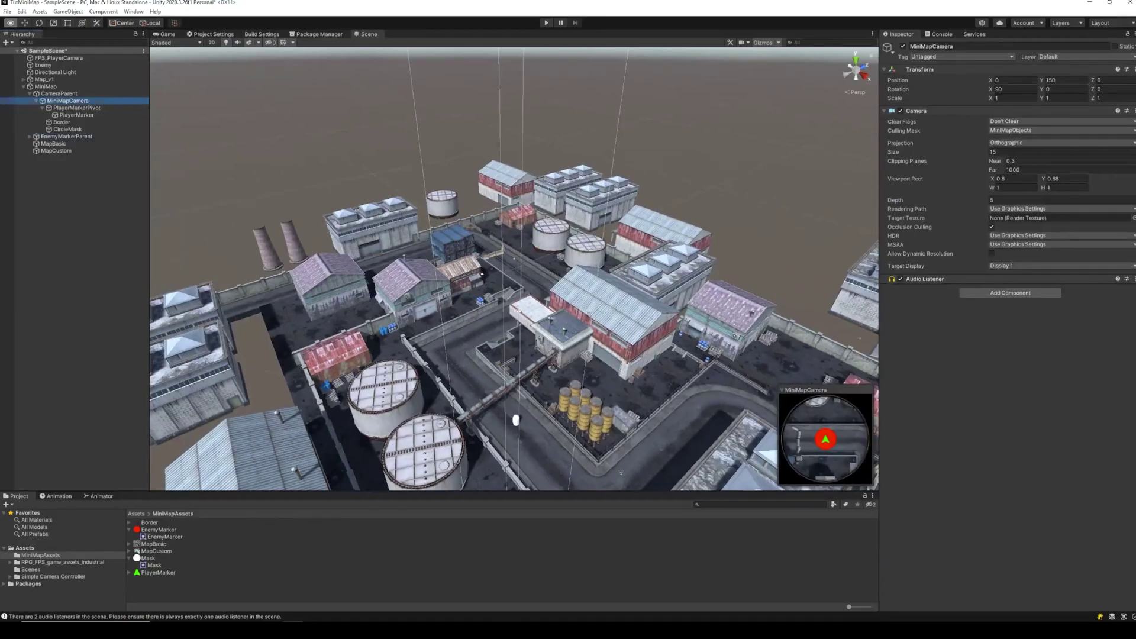
pyautogui.hotkey('alt', 'shift', 'f')
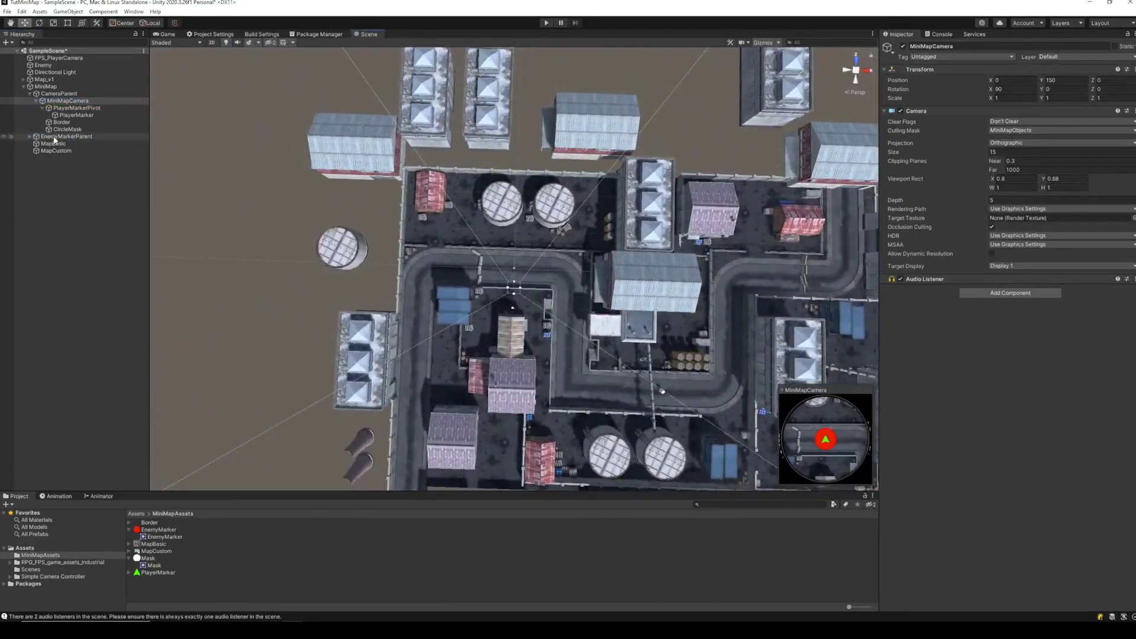
pyautogui.click(55, 138)
pyautogui.click(160, 33)
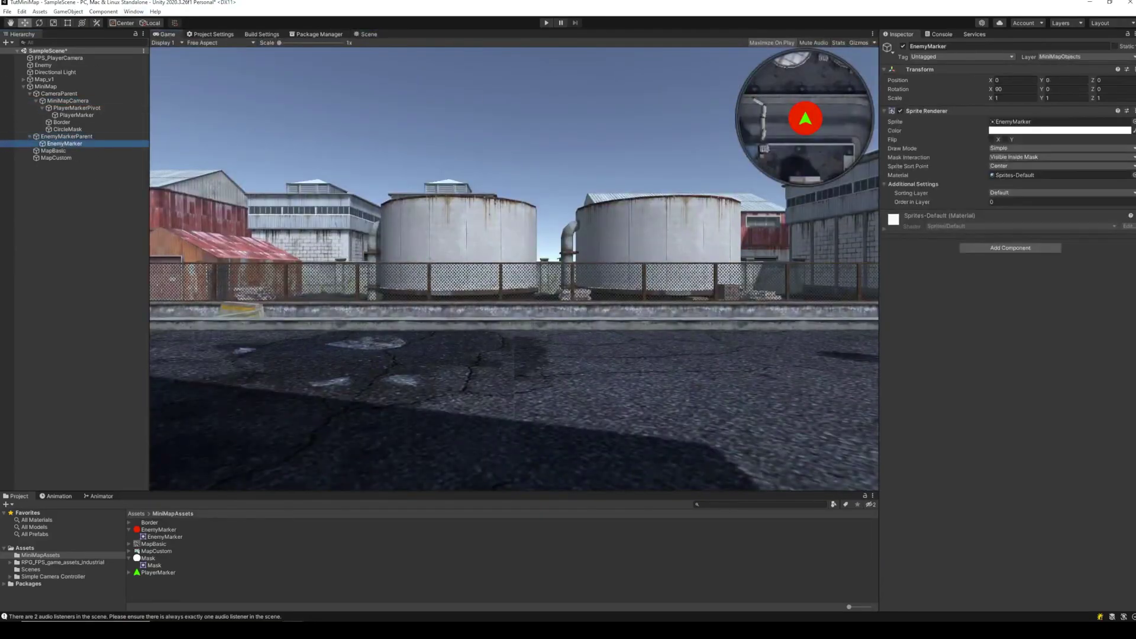
pyautogui.moveTo(991, 98); pyautogui.dragTo(982, 99)
pyautogui.click(1013, 100)
pyautogui.write('0.')
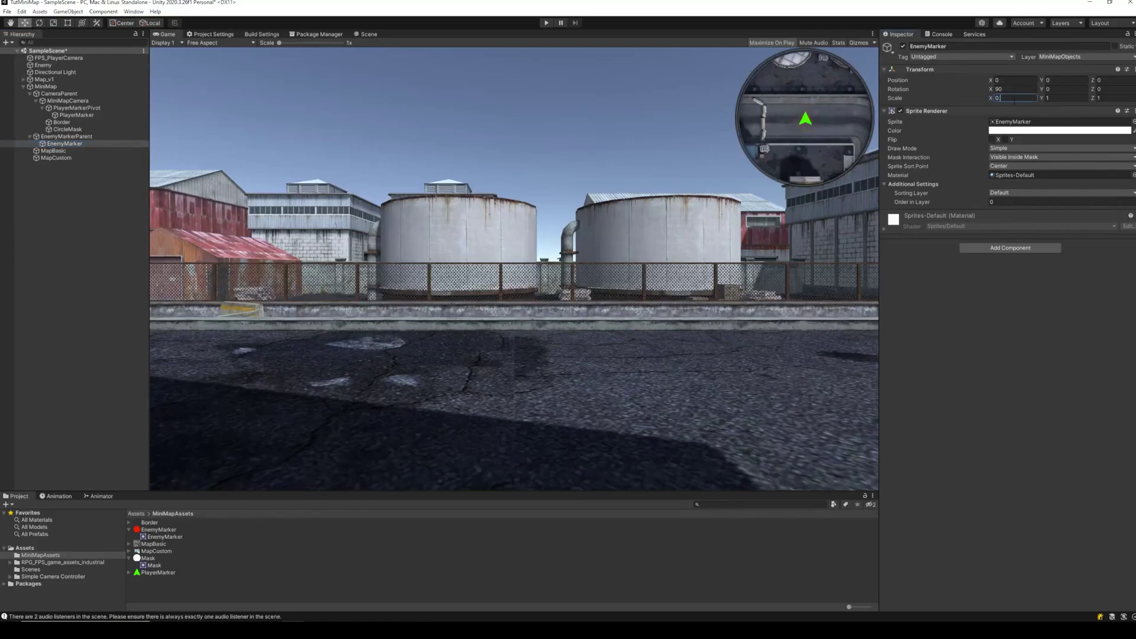
pyautogui.press('Tab')
pyautogui.write('0.25')
pyautogui.moveTo(991, 81); pyautogui.dragTo(848, 110)
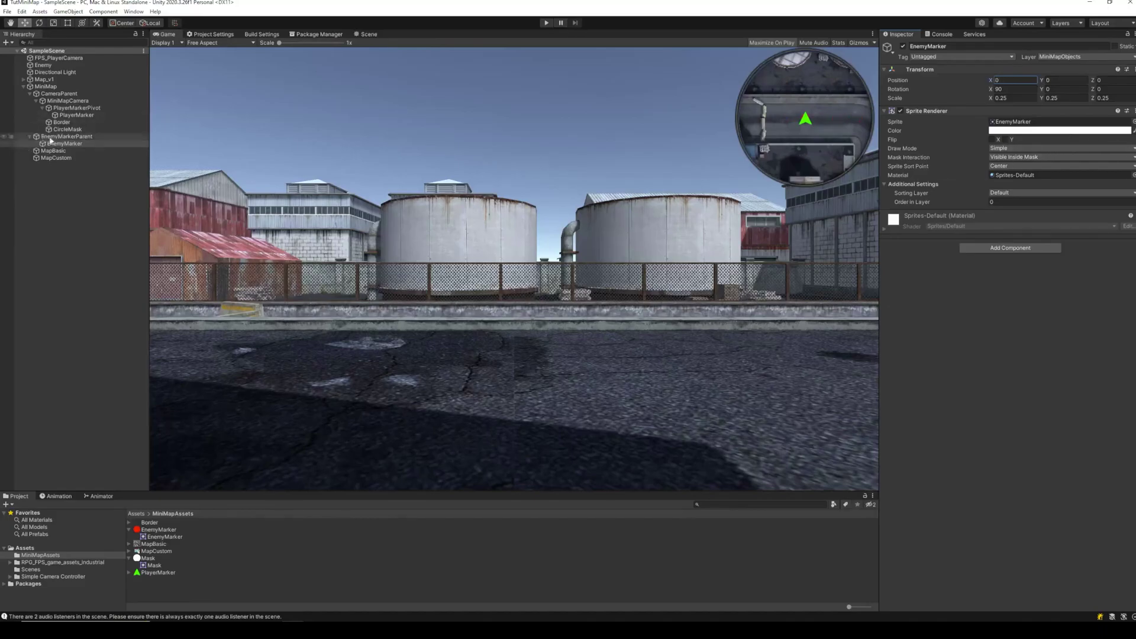
# Step: Add the Follow Target script to EnemyMarkerParent and assign the Enemy object as its target
pyautogui.click(131, 138)
pyautogui.click(1017, 115)
pyautogui.write('foll')
pyautogui.press('Return')
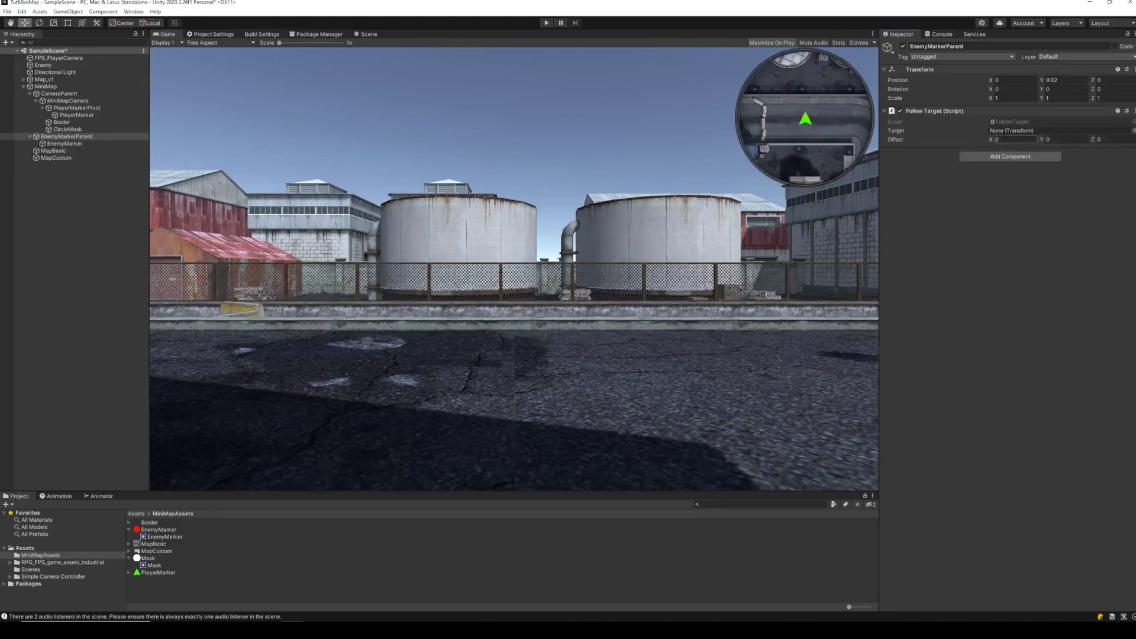
pyautogui.moveTo(55, 66); pyautogui.dragTo(1035, 130)
# Step: Play-test the scene, moving the player along the road toward the enemy to check its marker on the minimap
pyautogui.click(545, 23)
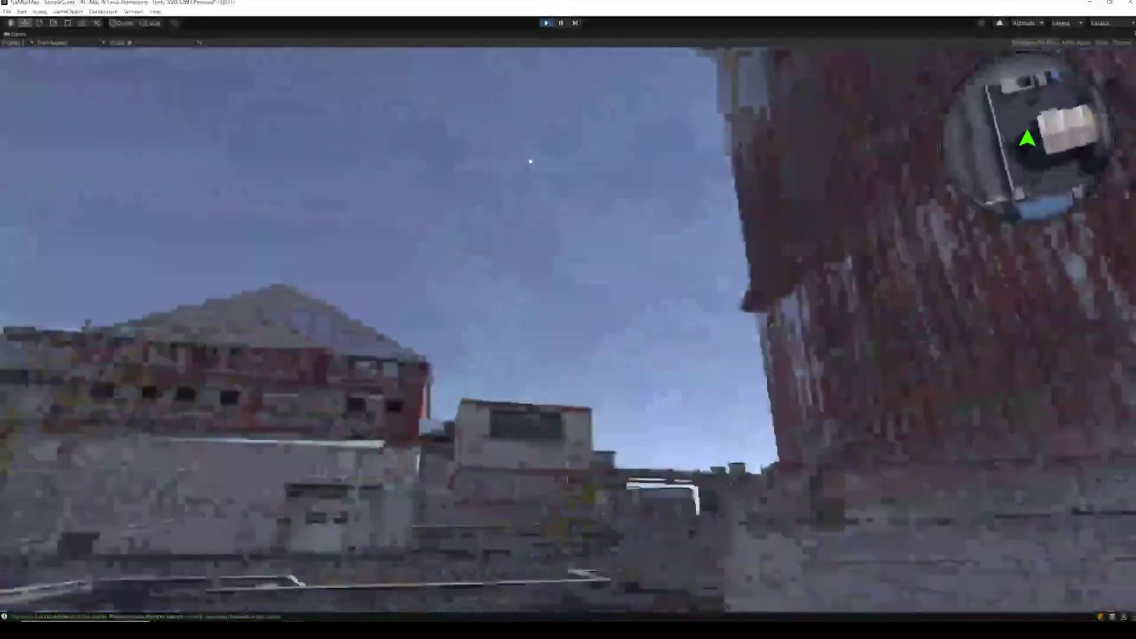
pyautogui.press('w')
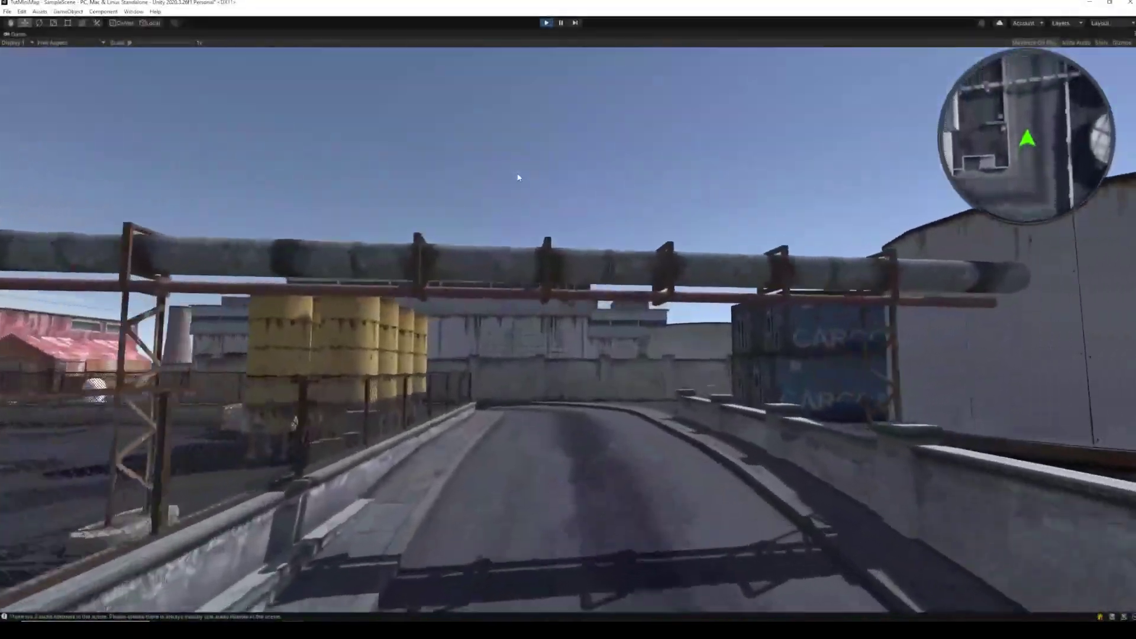
pyautogui.moveTo(518, 177); pyautogui.dragTo(461, 183, button='right')
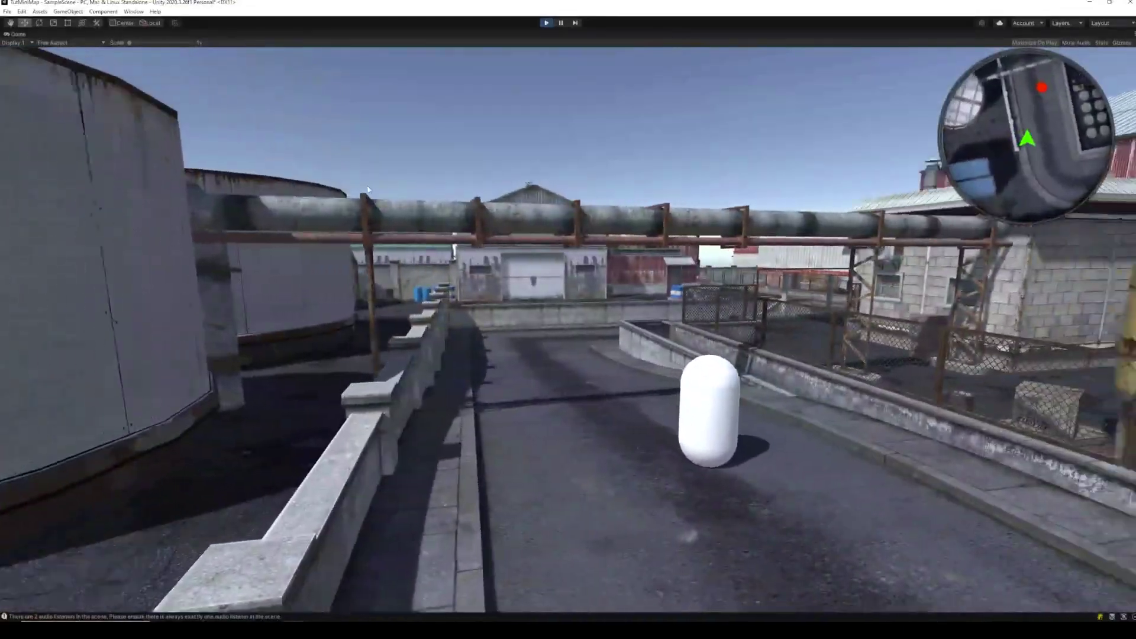